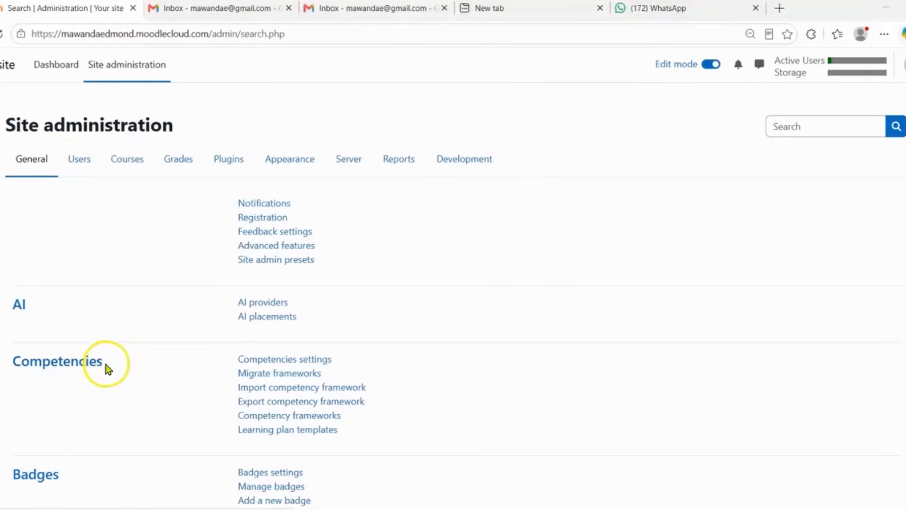
Open the site's competency frameworks and start adding a new competency framework.
click(318, 420)
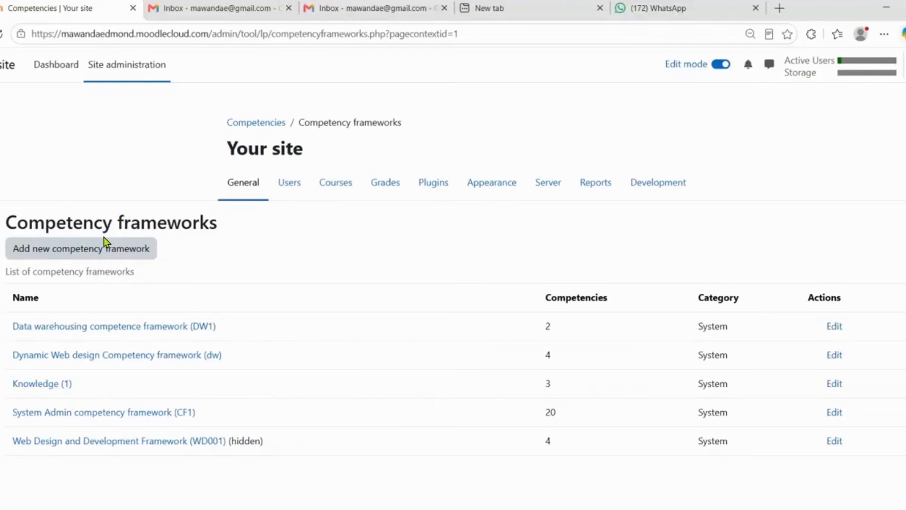
click(100, 250)
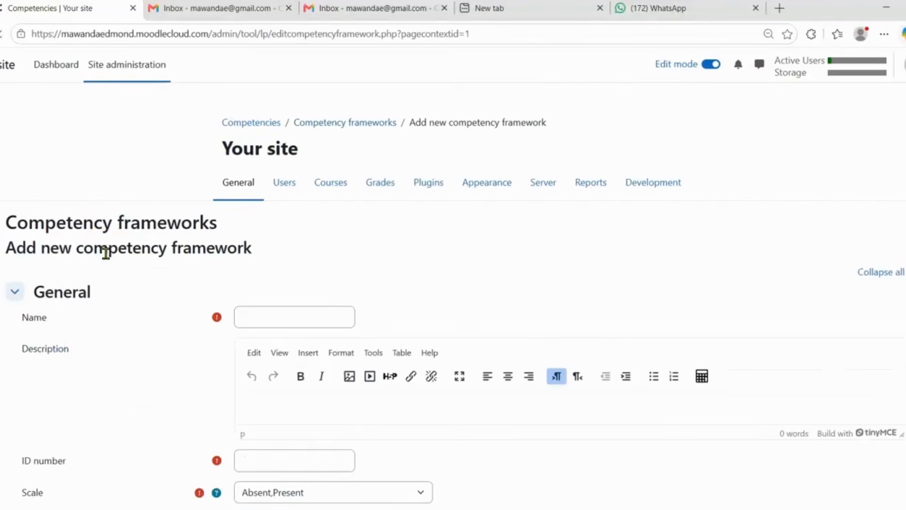
Switch to the DATA PROCESSING document in Word and examine the competence areas, units, knowledge, skills and attitudes in its table.
click(593, 501)
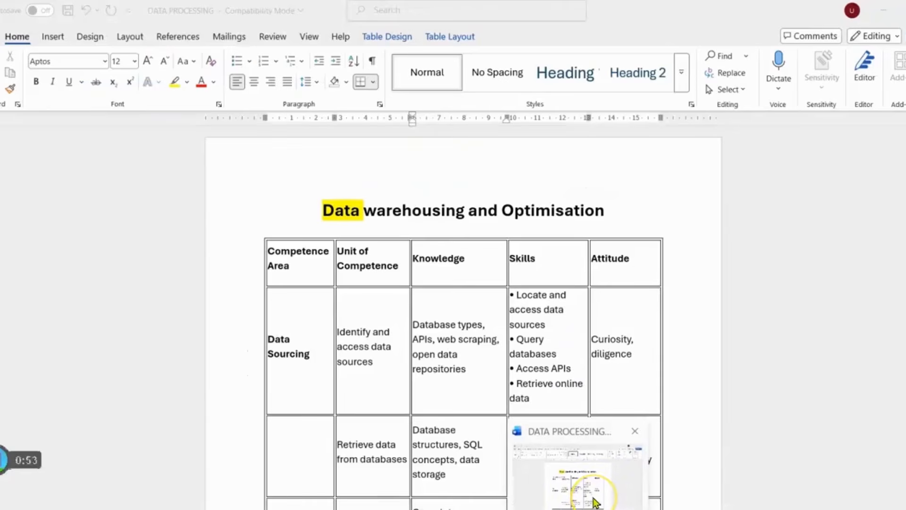
scroll(348, 208, down, 1)
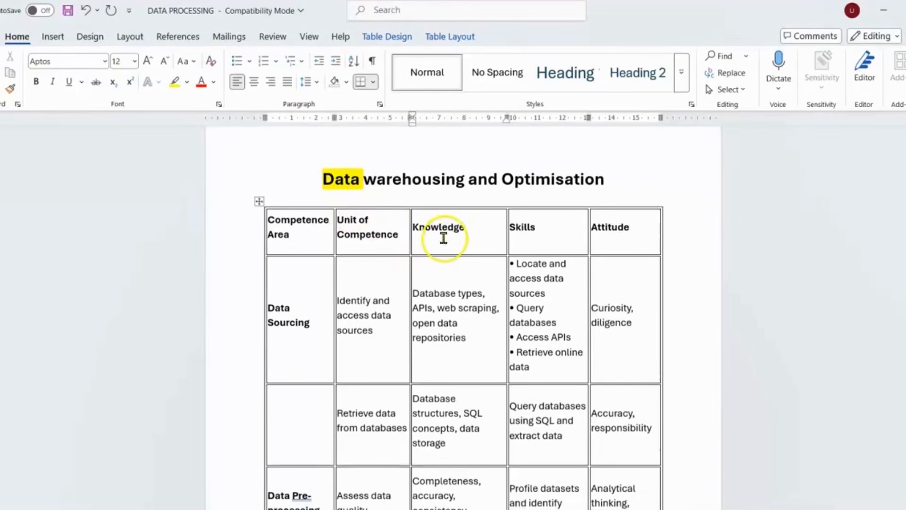
scroll(443, 238, up, 1)
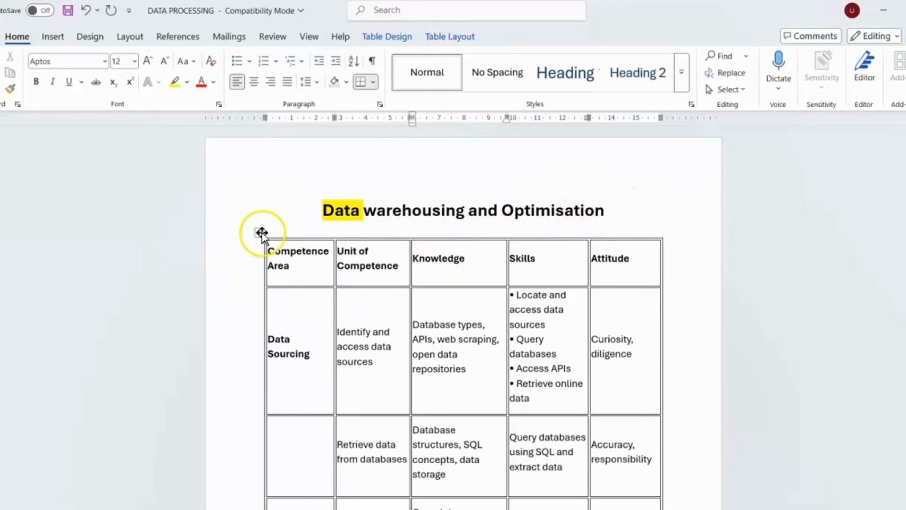
scroll(254, 240, down, 1)
scroll(253, 240, down, 1)
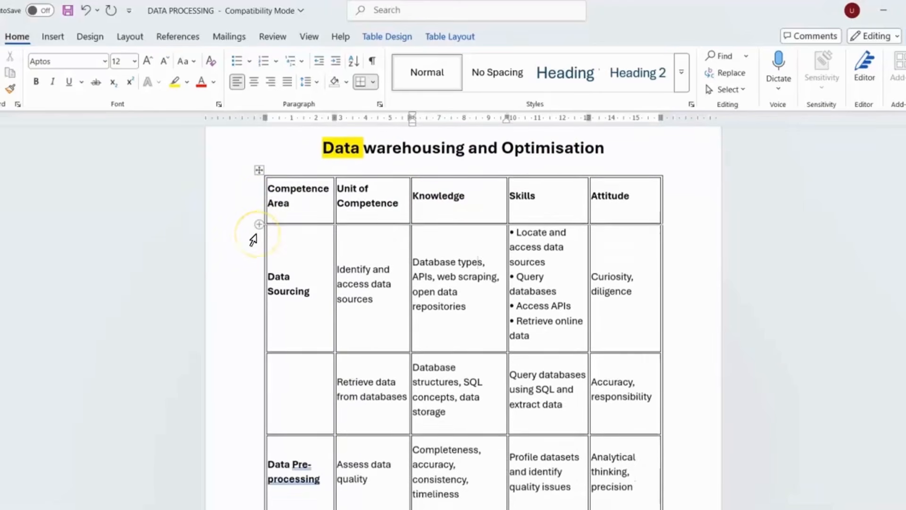
scroll(253, 240, up, 1)
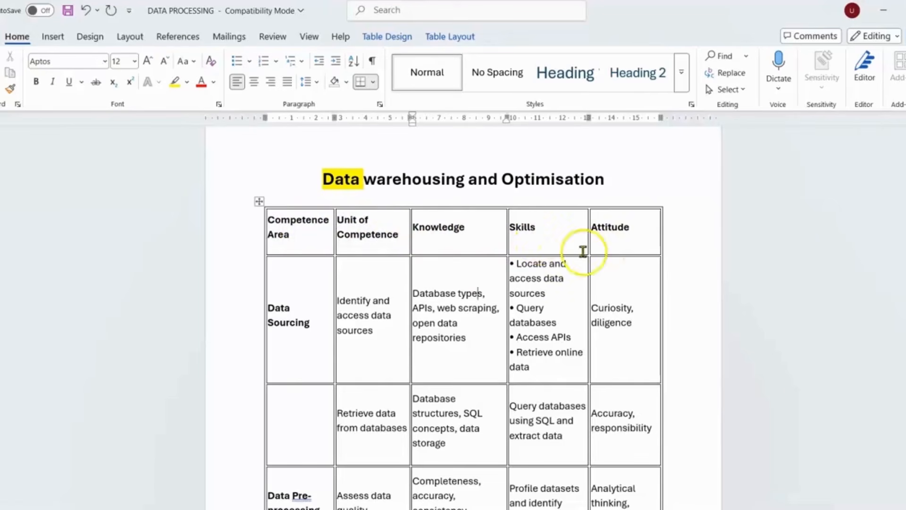
scroll(373, 274, down, 1)
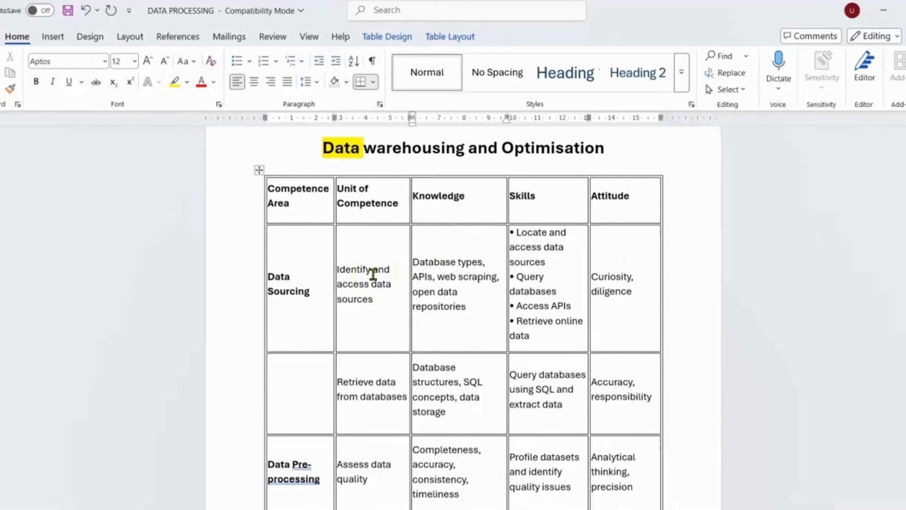
scroll(303, 267, up, 1)
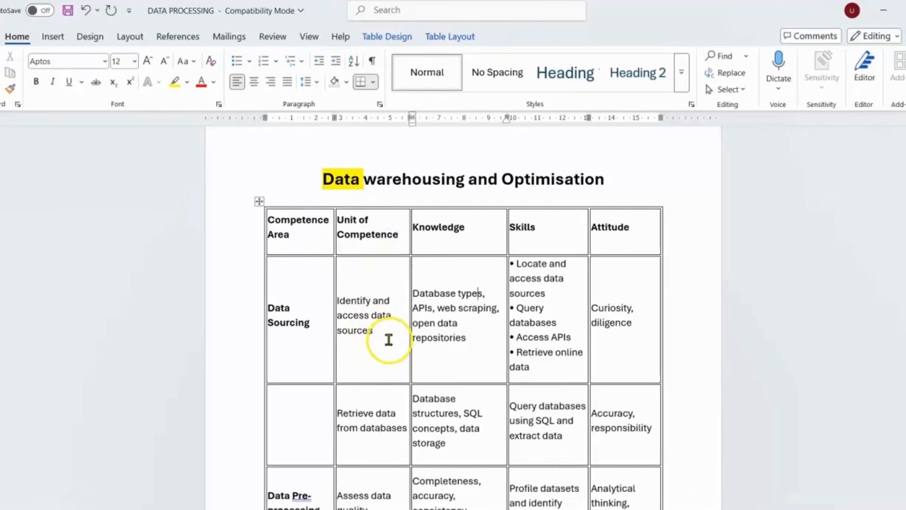
scroll(382, 336, down, 4)
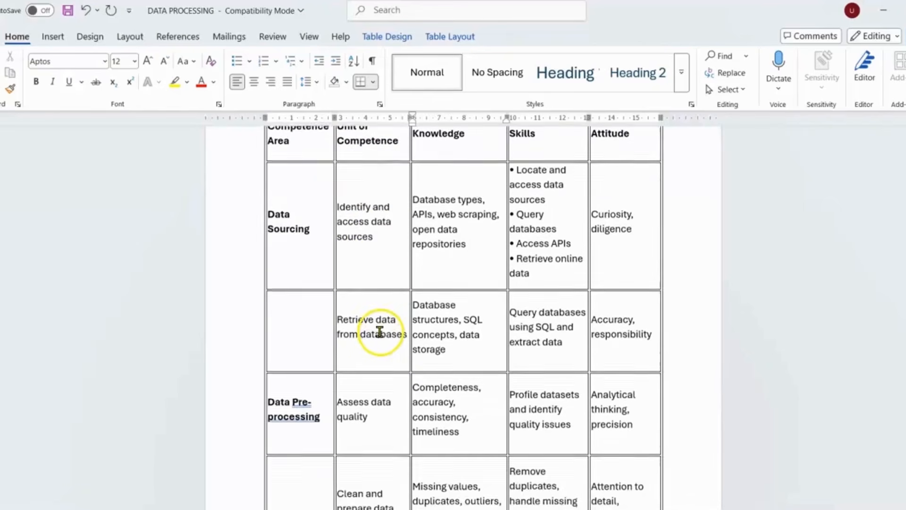
scroll(379, 331, up, 3)
scroll(379, 331, up, 2)
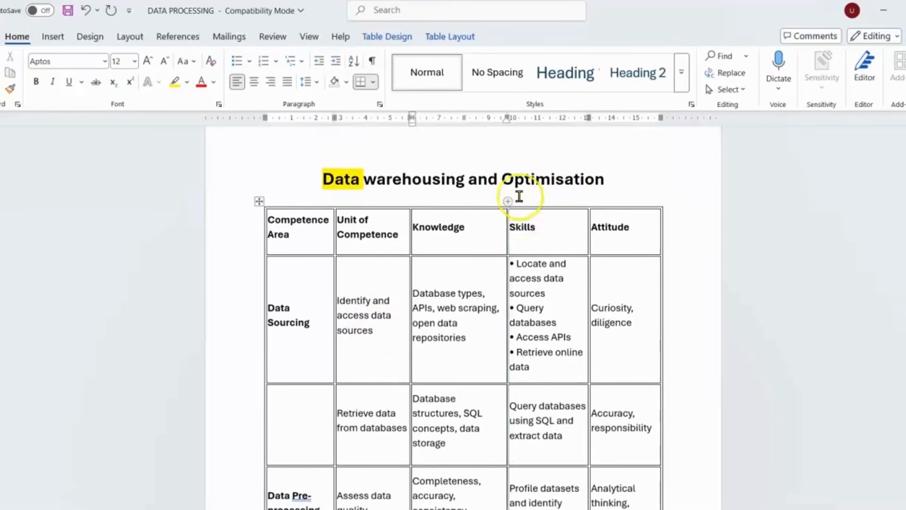
Copy the document title "Data warehousing and Optimisation" and paste it as the new framework's name in Moodle.
drag(320, 176, 551, 182)
right_click(544, 184)
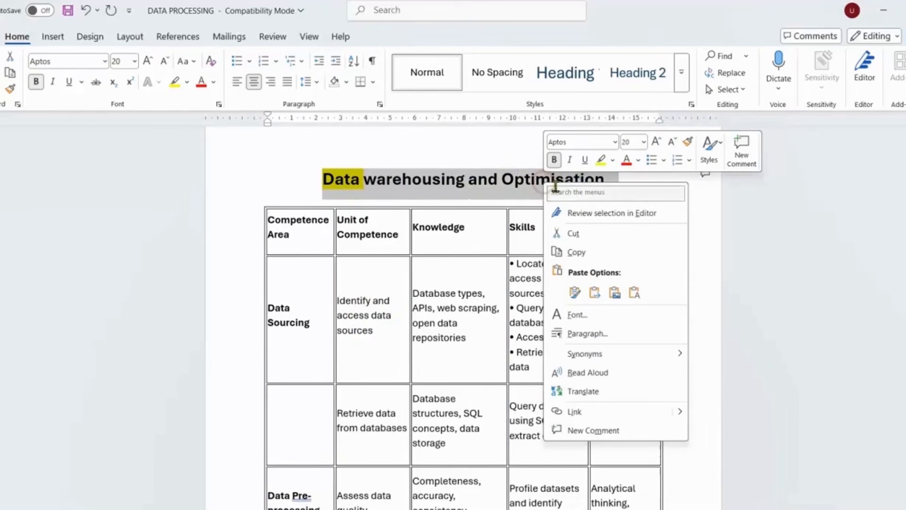
click(576, 254)
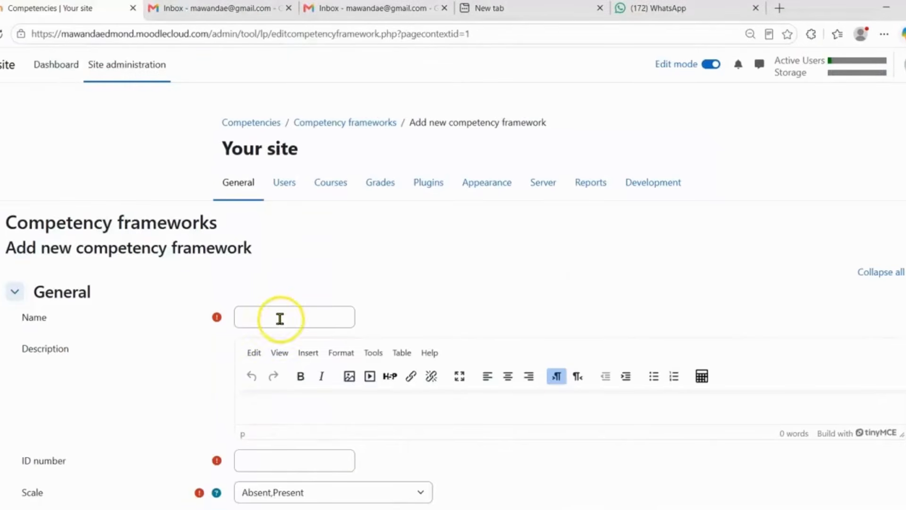
click(280, 319)
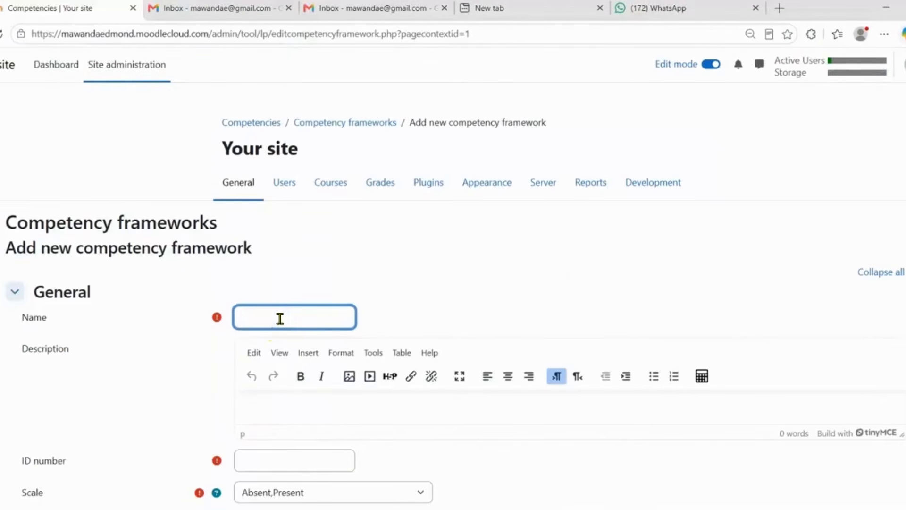
key(ctrl+v)
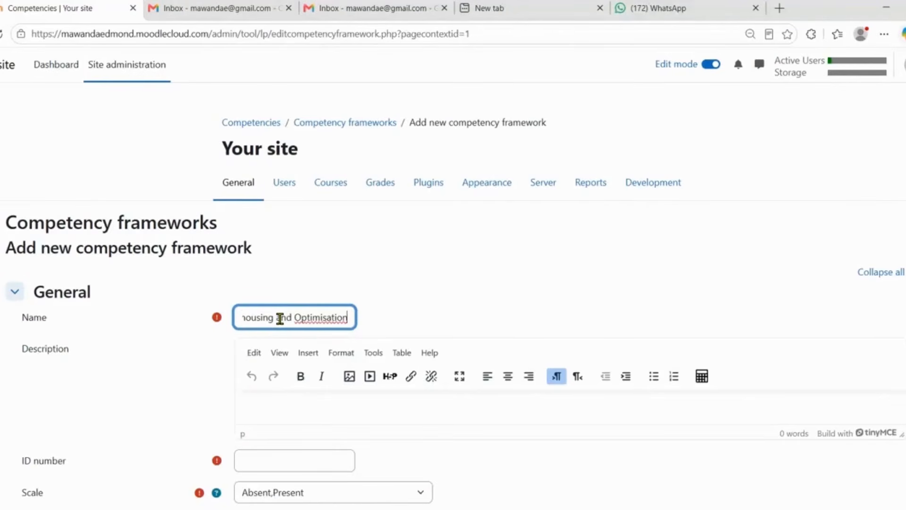
click(247, 317)
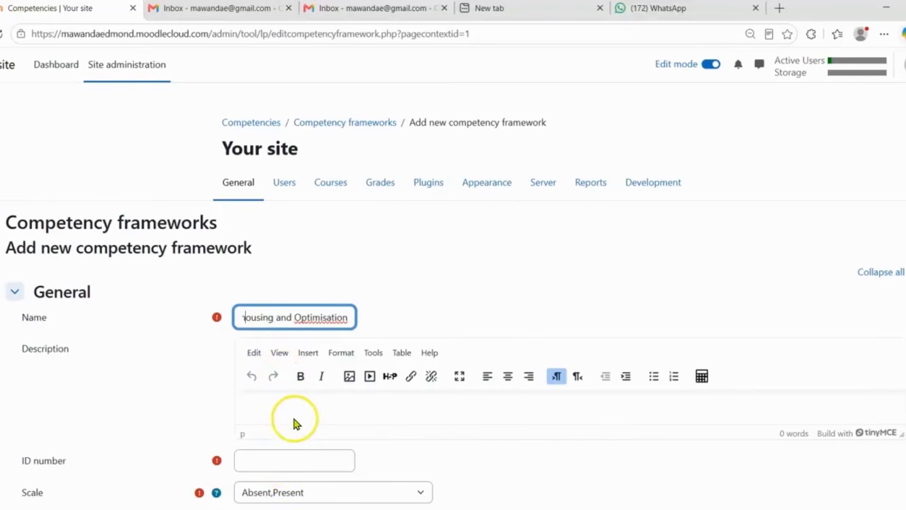
Enter DP01 as the framework's ID number and choose Competency Scale as its scale.
scroll(293, 423, down, 1)
scroll(298, 390, down, 1)
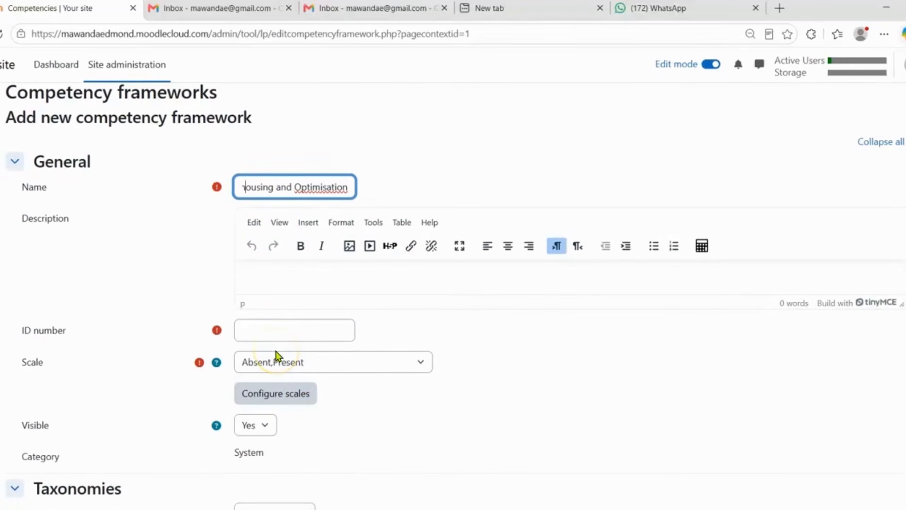
click(265, 330)
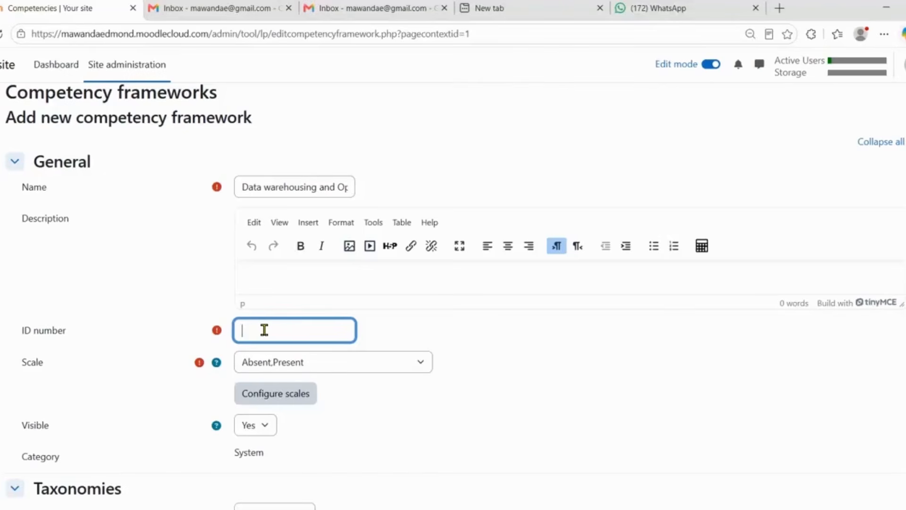
key(Caps_Lock)
click(418, 366)
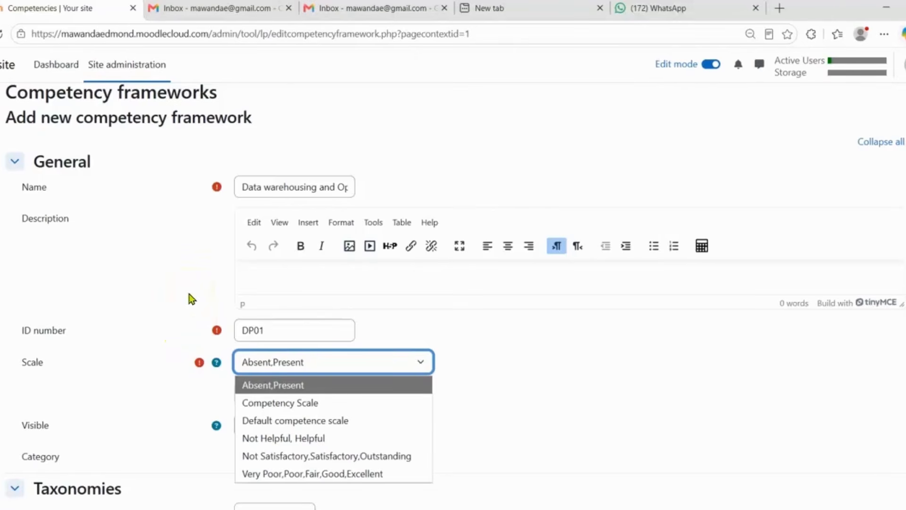
click(277, 405)
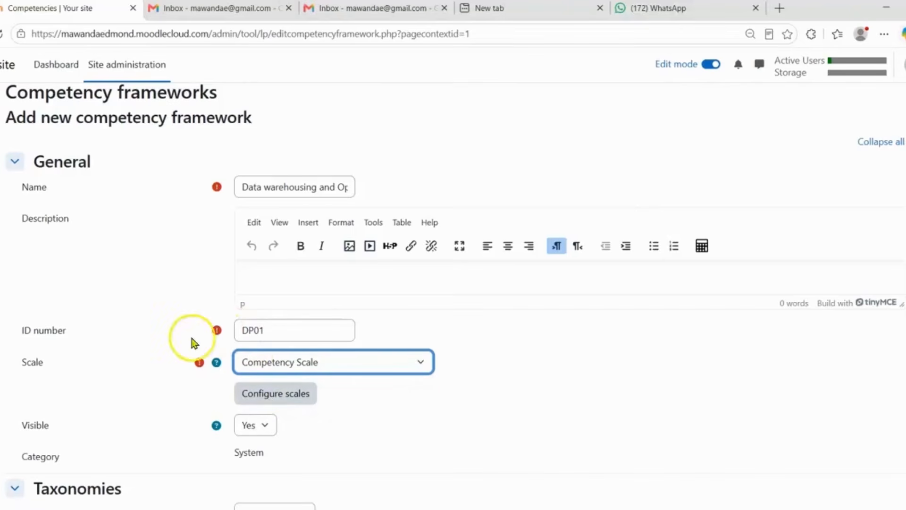
Configure the scale with Not Yet Competent as default and Competent as proficient, and save the scale configuration.
click(271, 394)
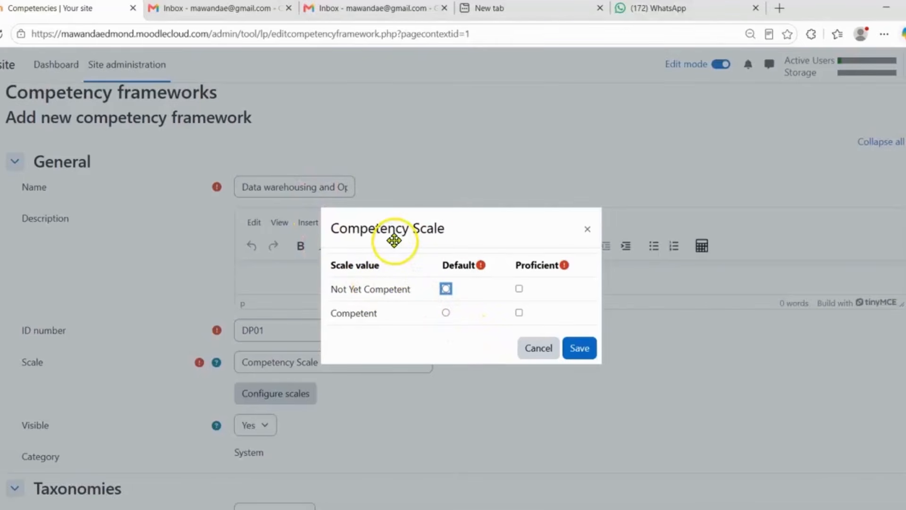
click(444, 290)
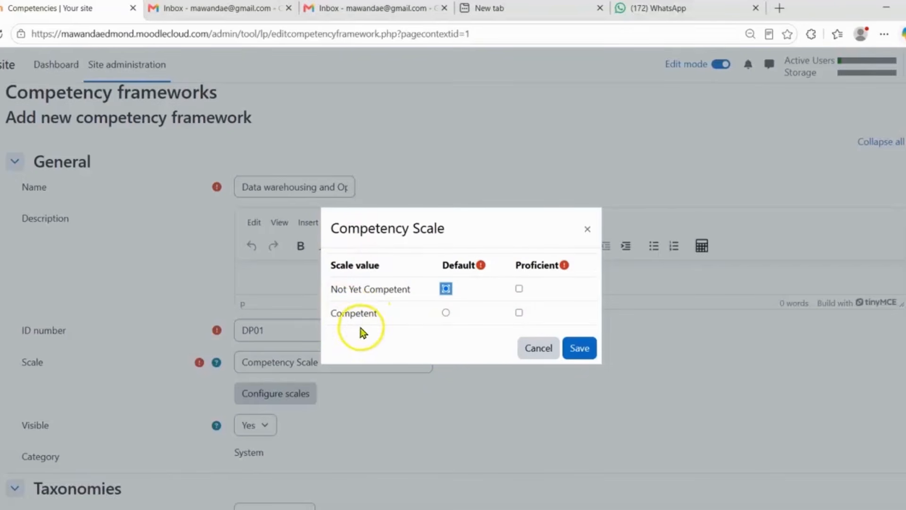
click(519, 313)
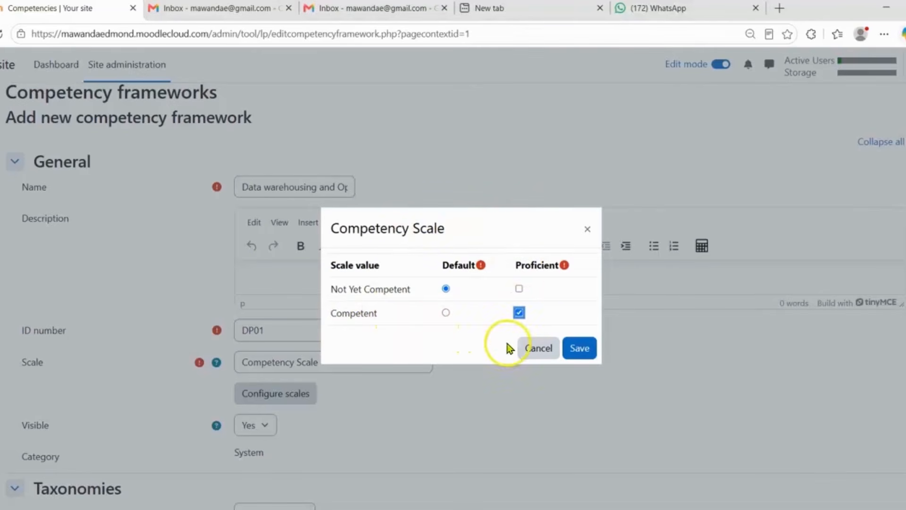
click(570, 352)
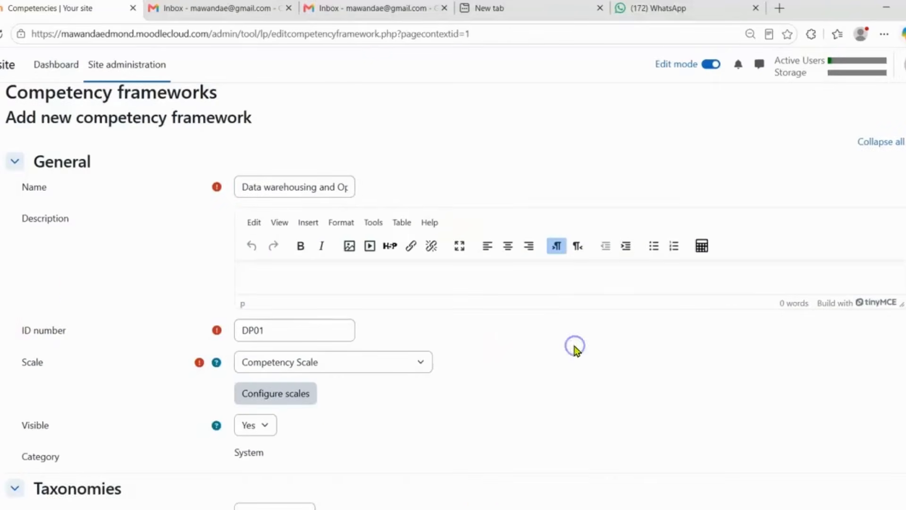
Check the framework's Visible setting and the taxonomy terms offered for Level 1.
scroll(88, 292, down, 4)
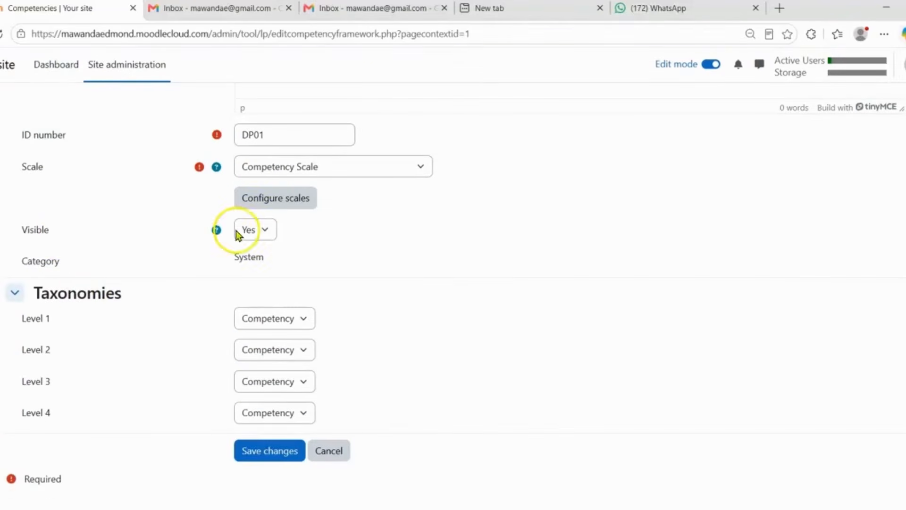
click(264, 236)
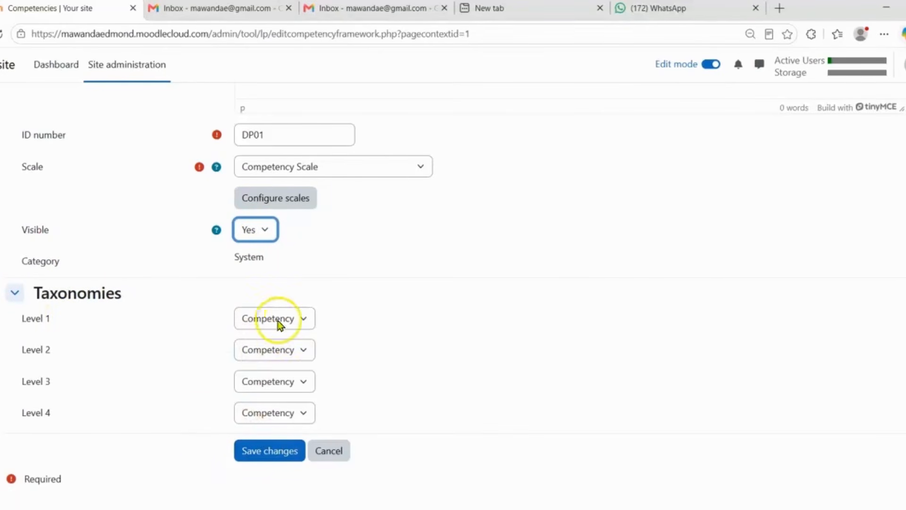
click(305, 320)
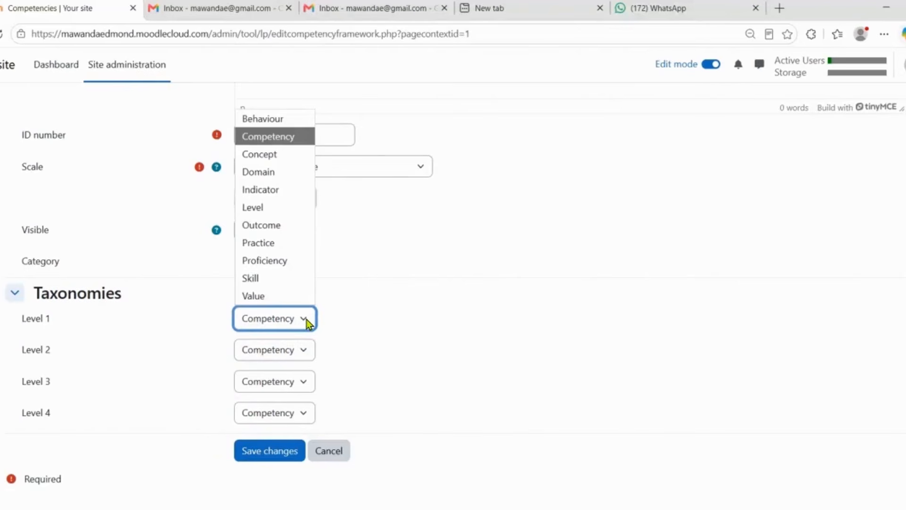
click(307, 319)
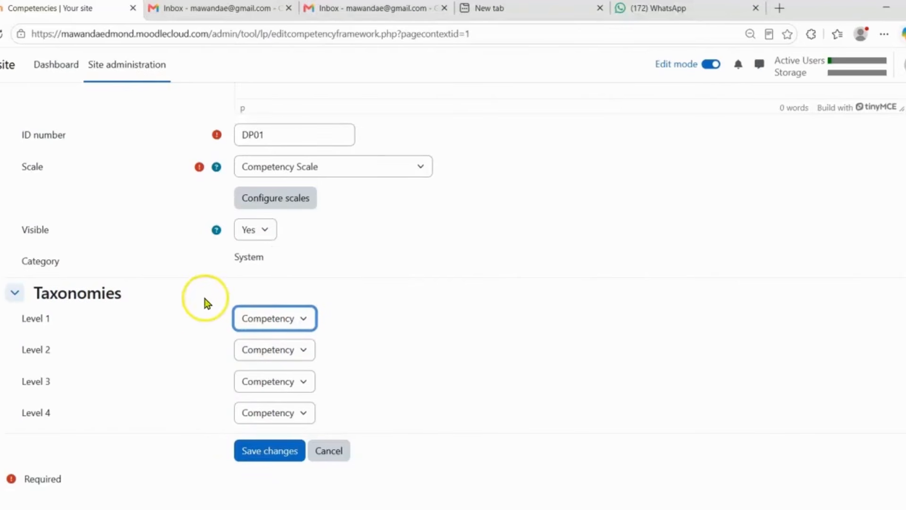
Switch to the PowerPoint presentation, view the "What is a Competency Framework?" slide, and return to the framework form in the browser.
click(654, 509)
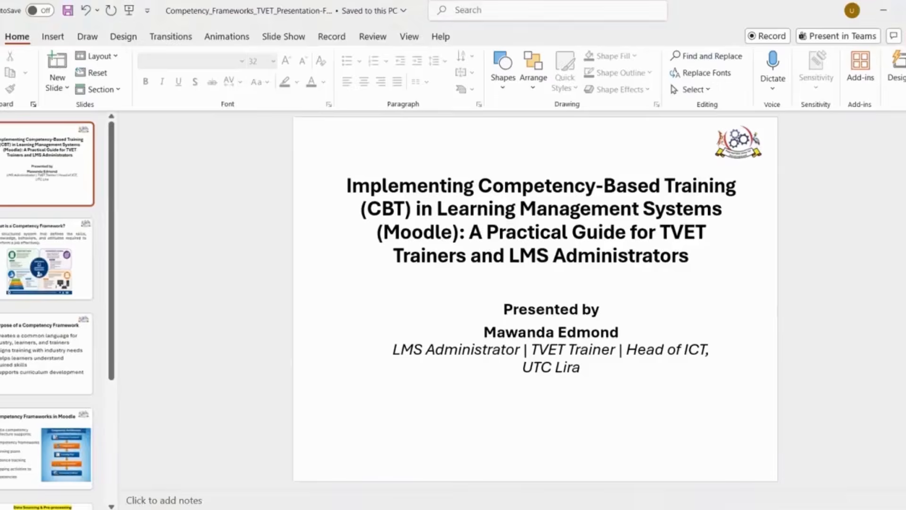
click(89, 275)
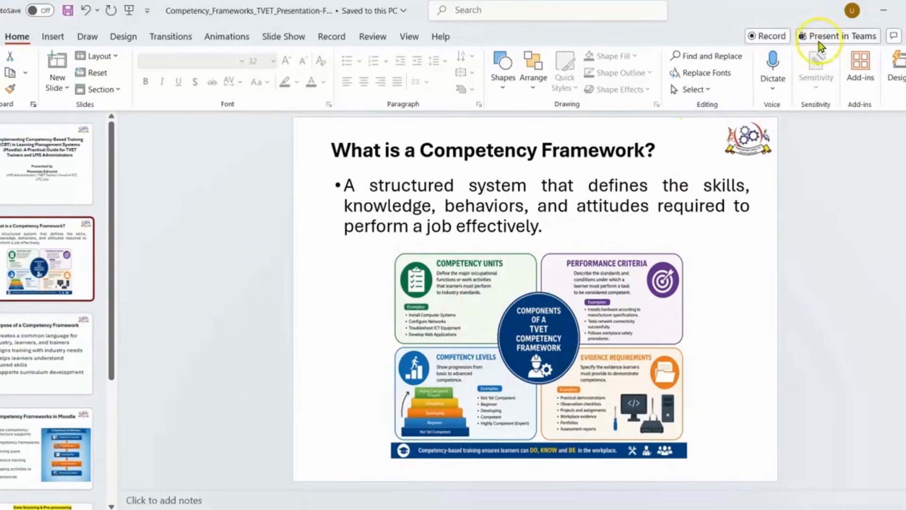
click(882, 14)
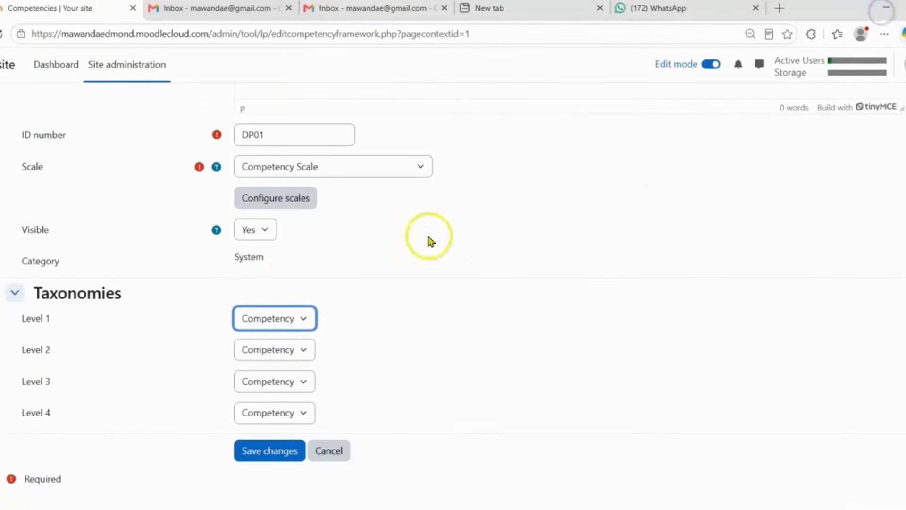
Keep Competency as the Level 1 taxonomy and save the new competency framework.
click(300, 321)
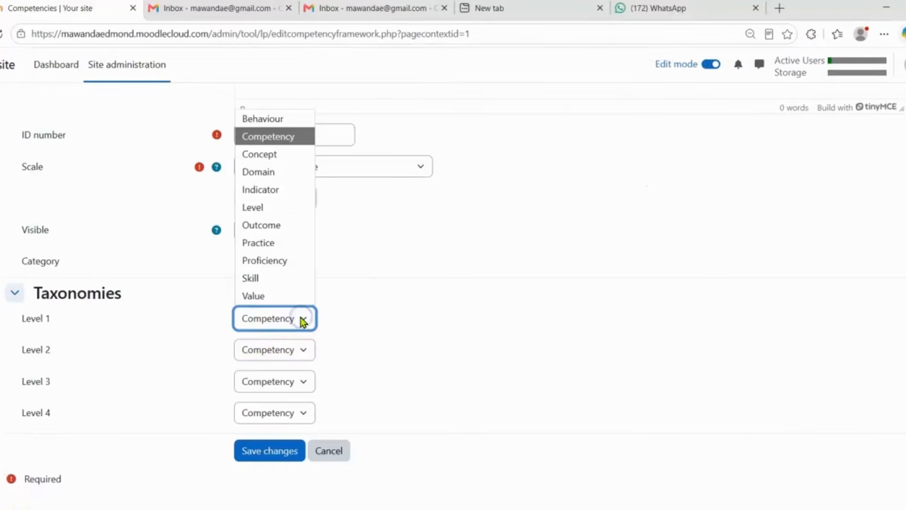
click(301, 319)
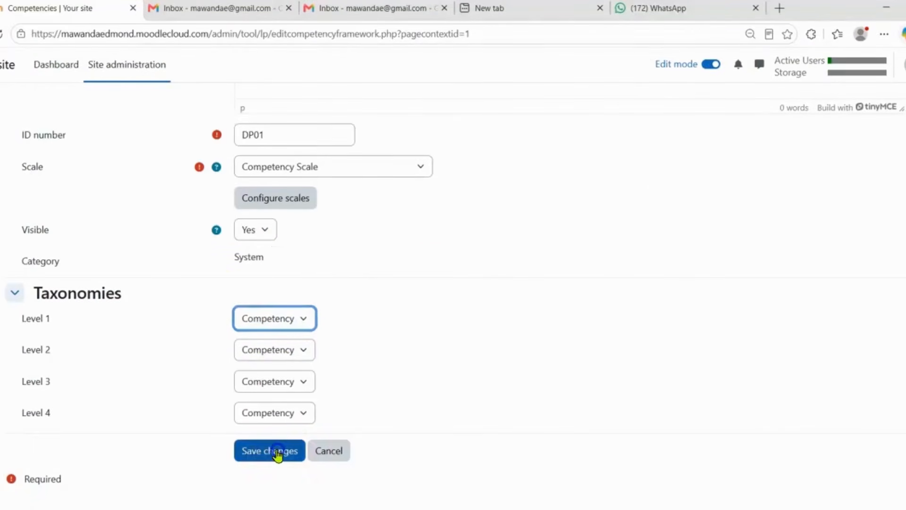
click(278, 453)
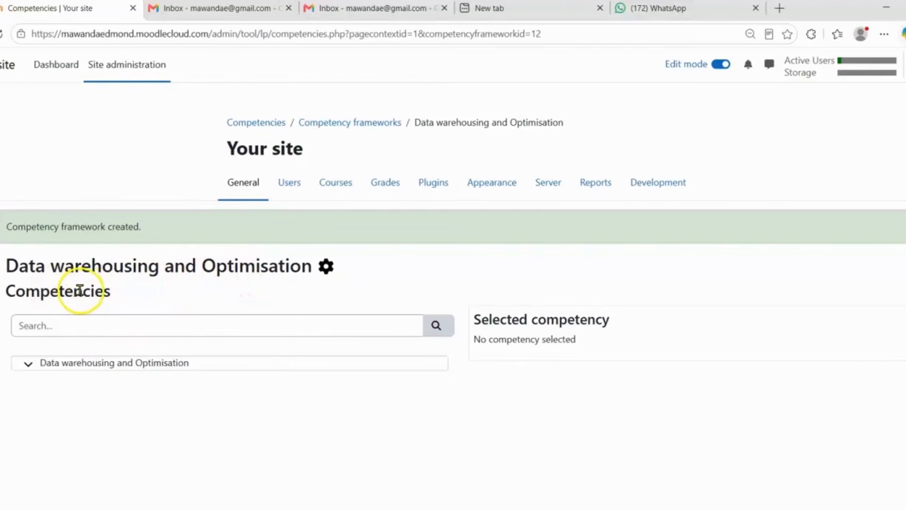
Open the Data warehousing and Optimisation framework's settings for editing.
click(327, 267)
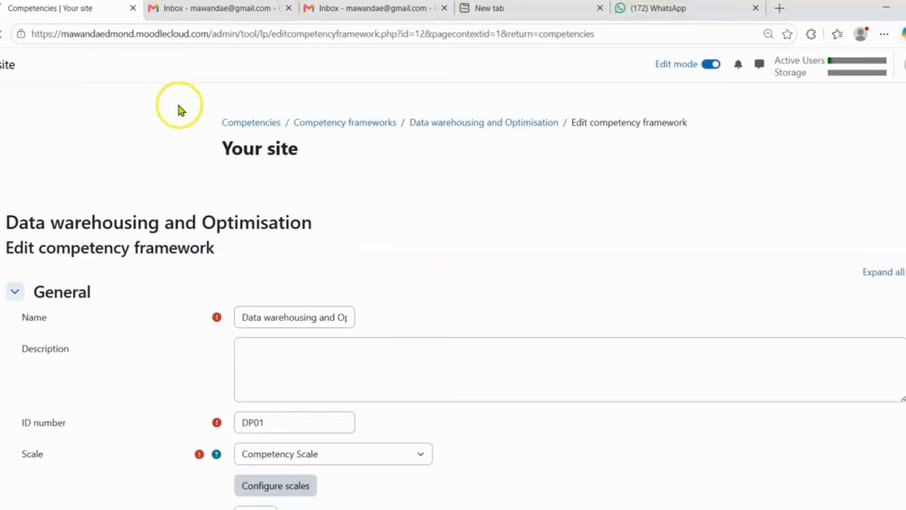
Rename the framework to "Data warehousing and Optimisation framework" and save the changes.
click(320, 317)
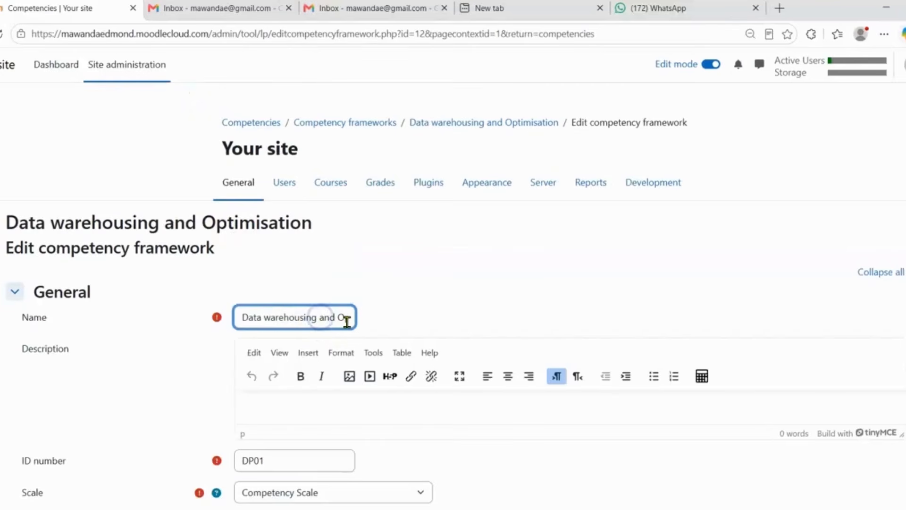
key(Right)
key(Right)
key(Right)
key(Right)
key(Right)
key(Right)
key(Right)
key(Right)
key(Right)
key(Right)
key(Right)
key(Right)
key(Right)
key(Right)
key(Right)
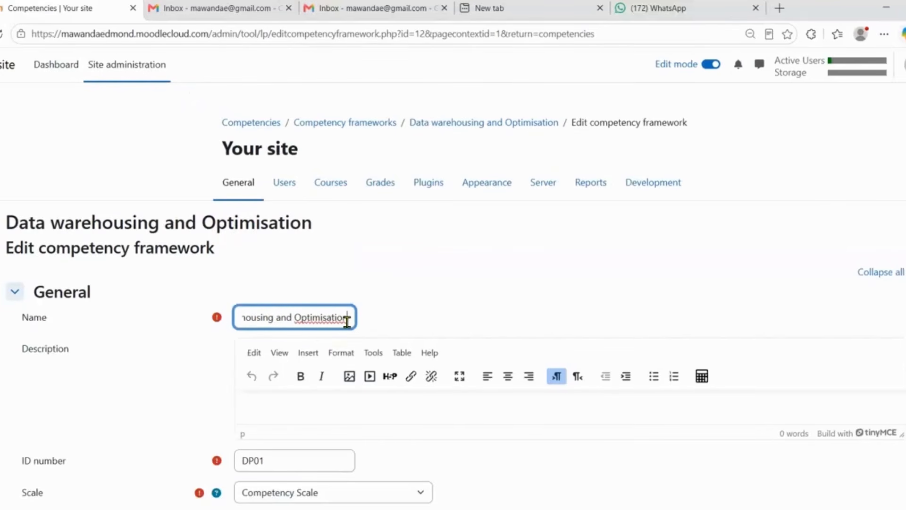
text(FRA)
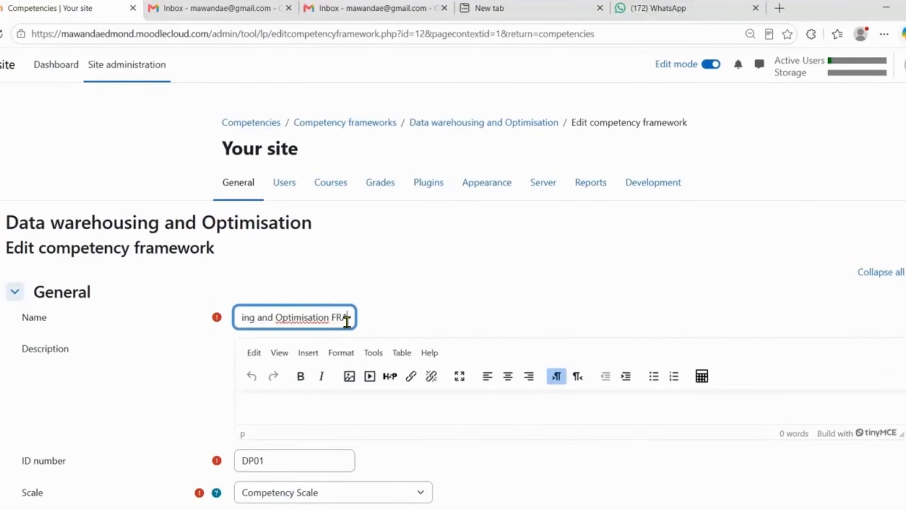
key(BackSpace)
key(BackSpace)
key(BackSpace)
key(BackSpace)
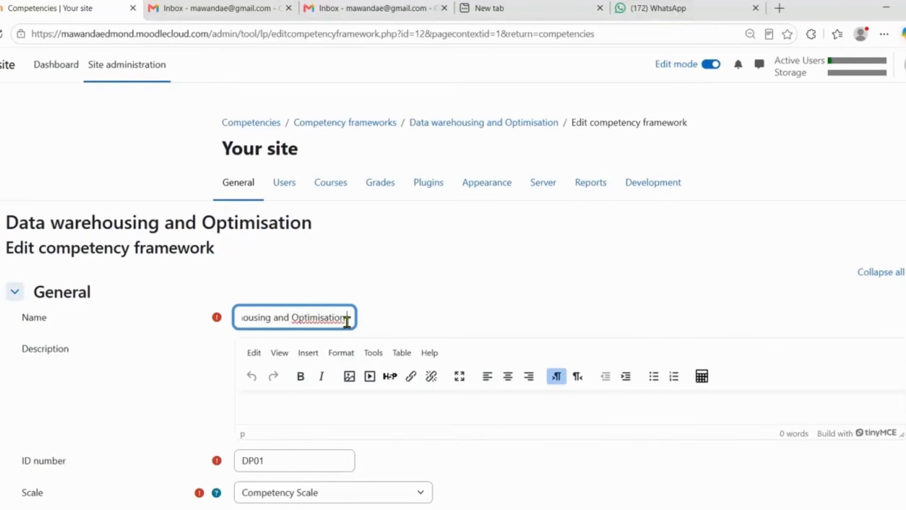
text(frame)
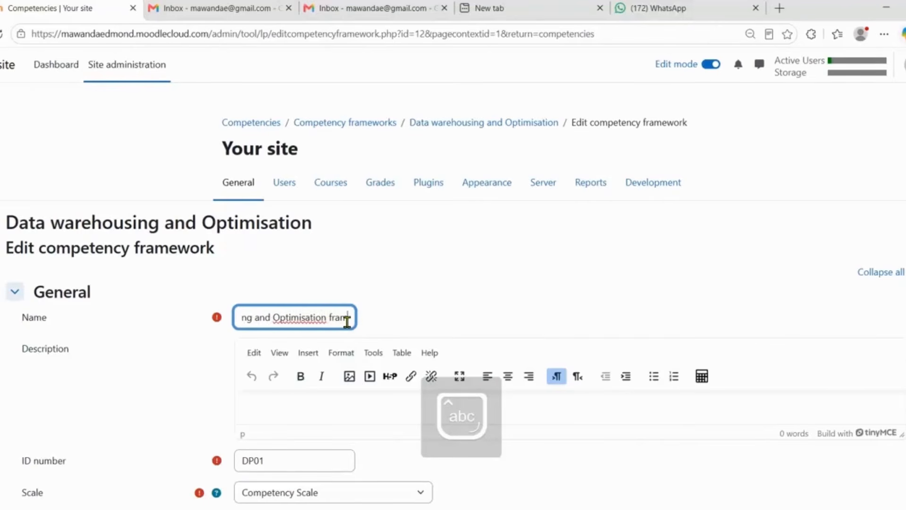
text(work)
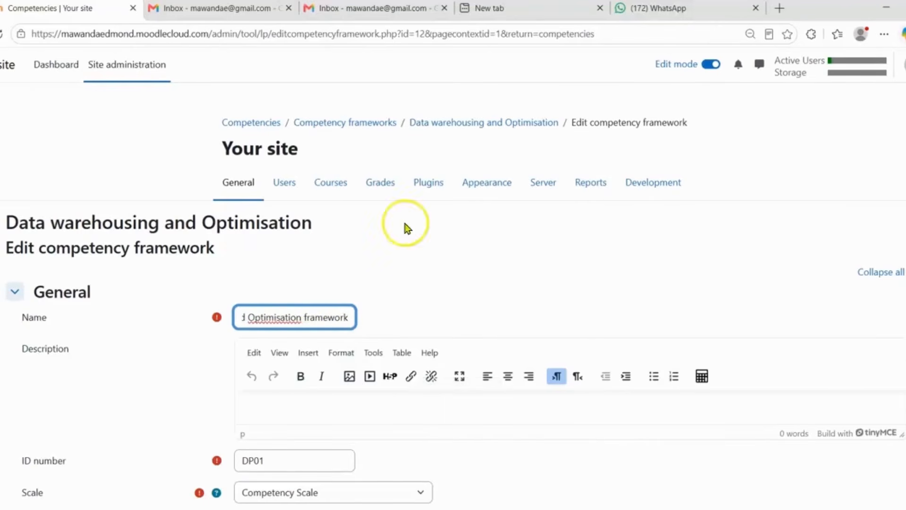
scroll(375, 315, down, 7)
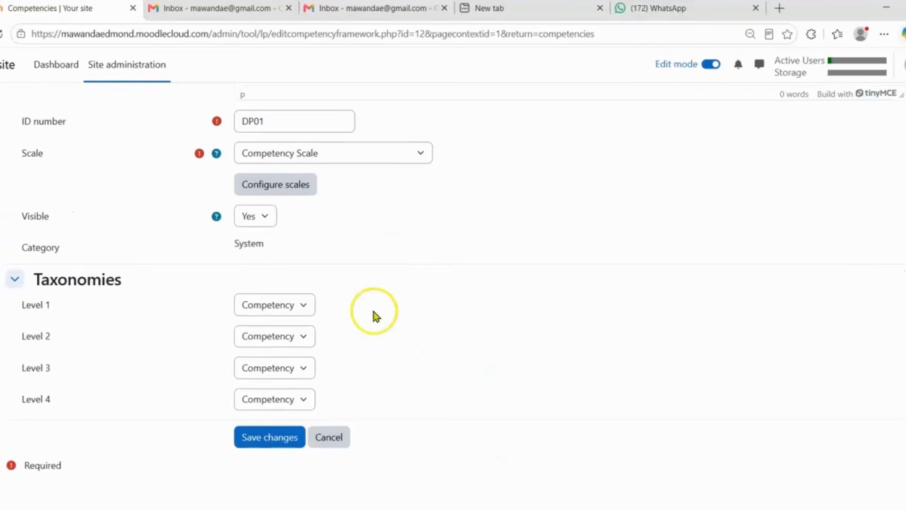
click(282, 437)
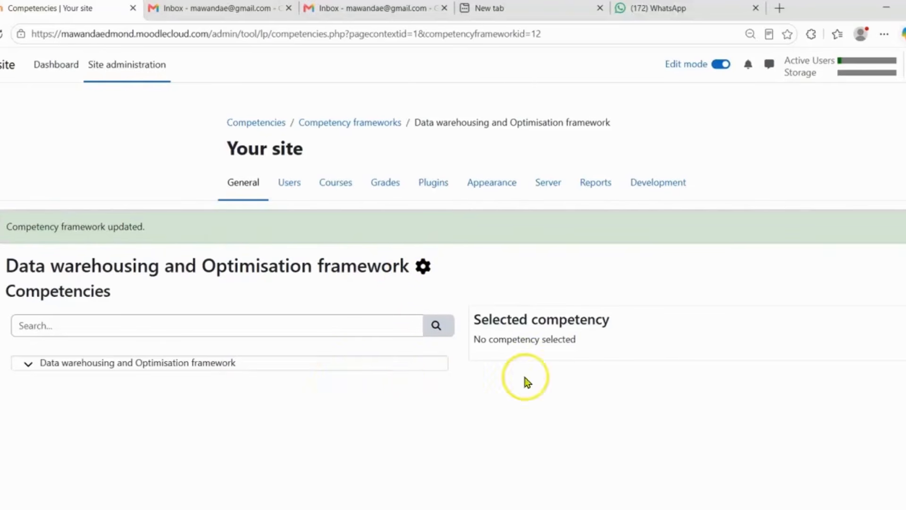
Select the framework's root node in the competency tree and start adding a top-level competency.
click(49, 365)
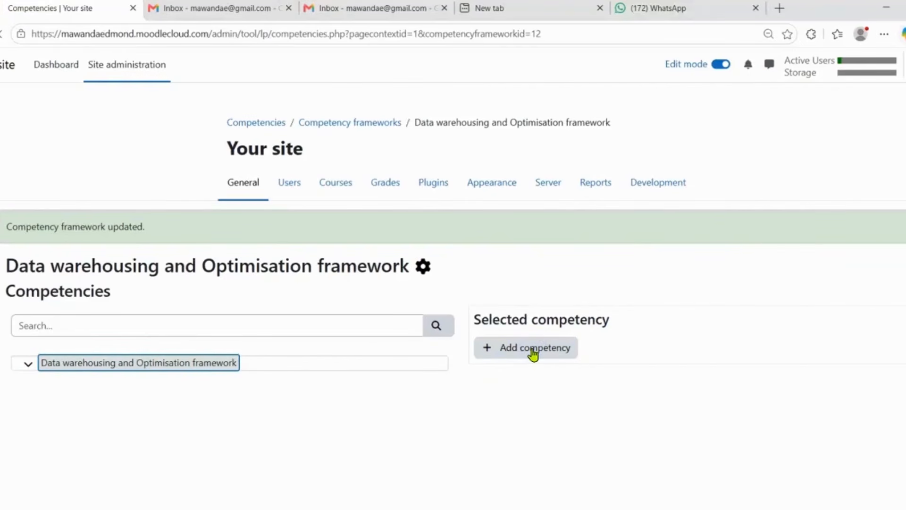
click(535, 353)
scroll(433, 311, down, 3)
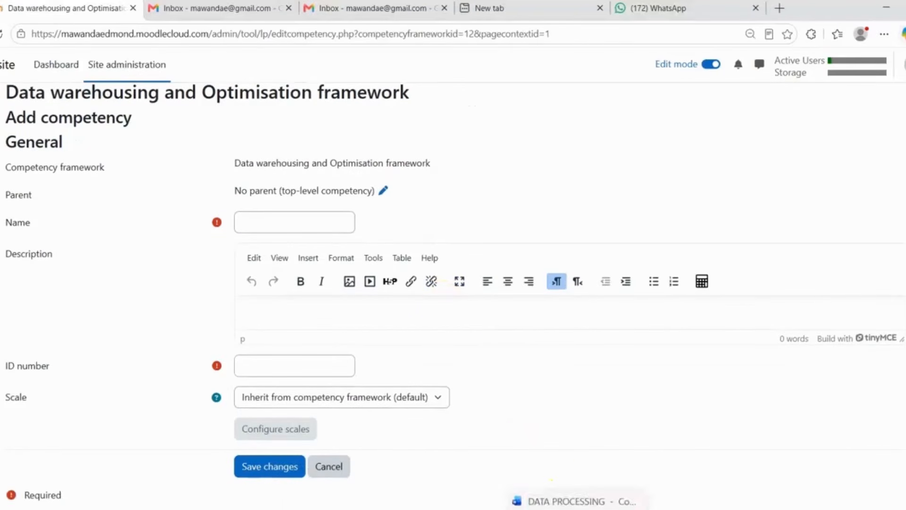
Switch to the DATA PROCESSING Word document, copy the competence area name "Data Sourcing" from the table, and return to the browser.
click(588, 500)
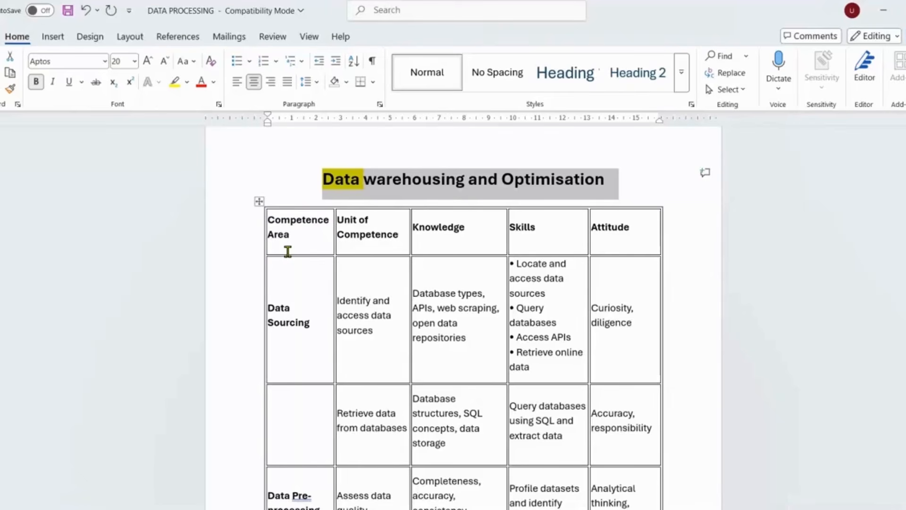
scroll(298, 325, down, 1)
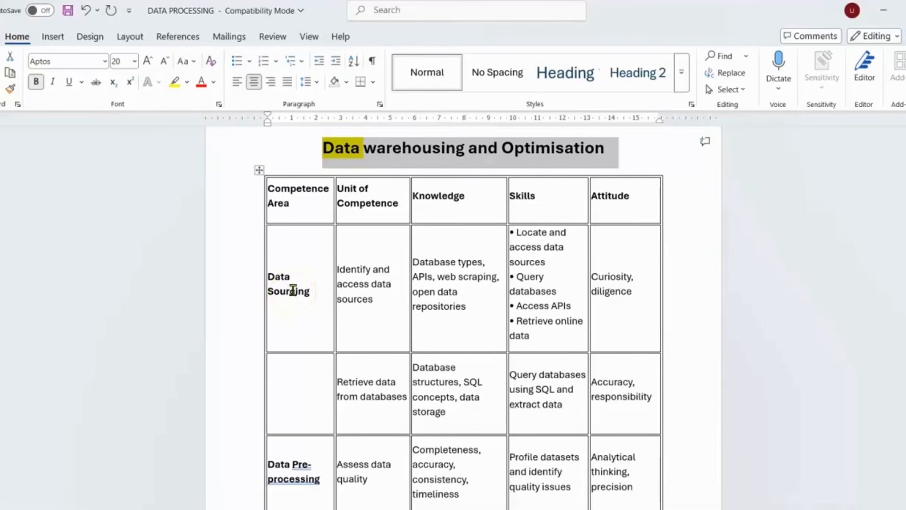
click(439, 201)
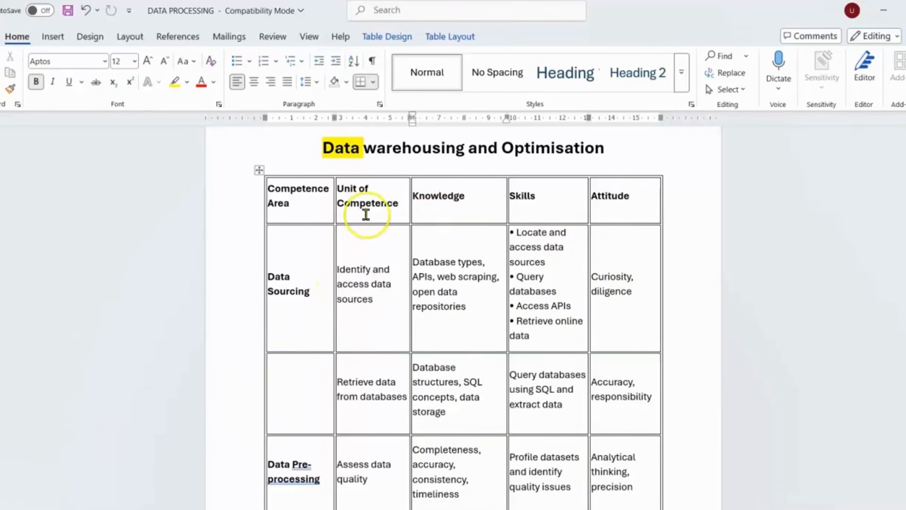
drag(308, 293, 271, 277)
right_click(282, 284)
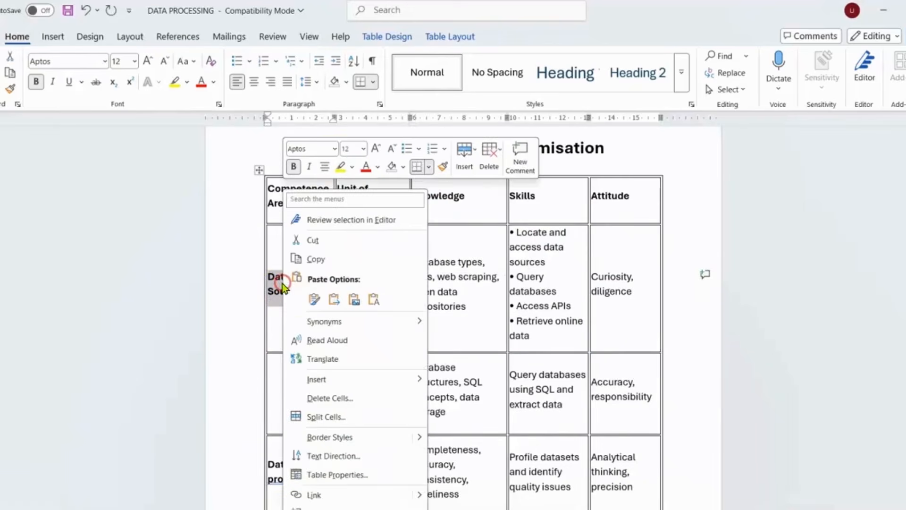
click(313, 259)
key(alt+Tab)
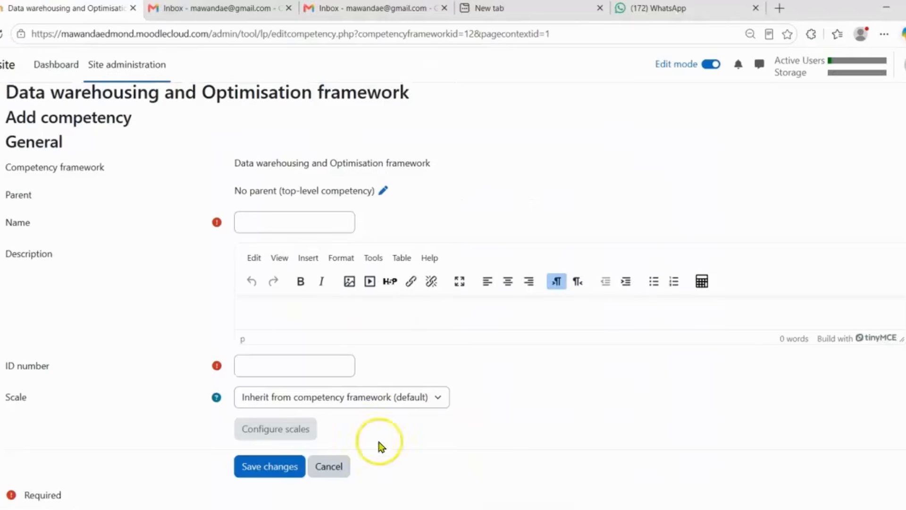
Name the new competency "Data Sourcing", set its ID number to DA1, and save it.
click(278, 223)
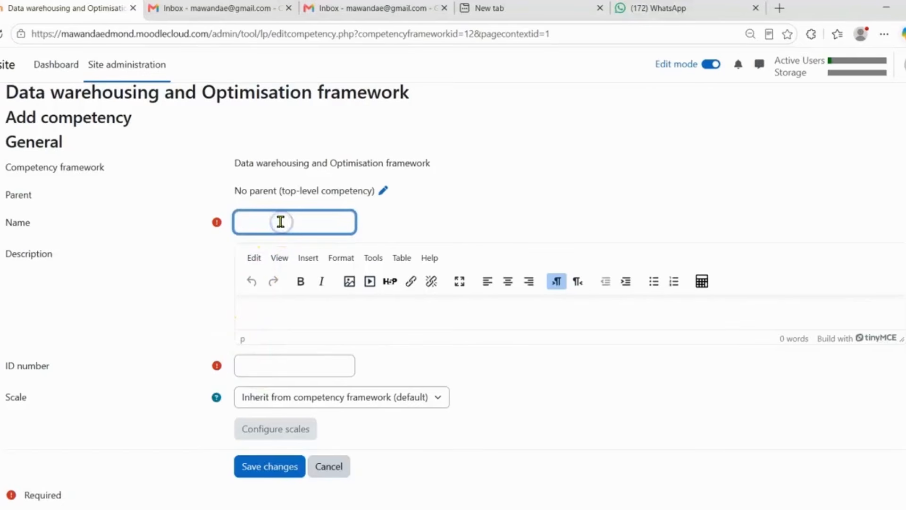
click(270, 365)
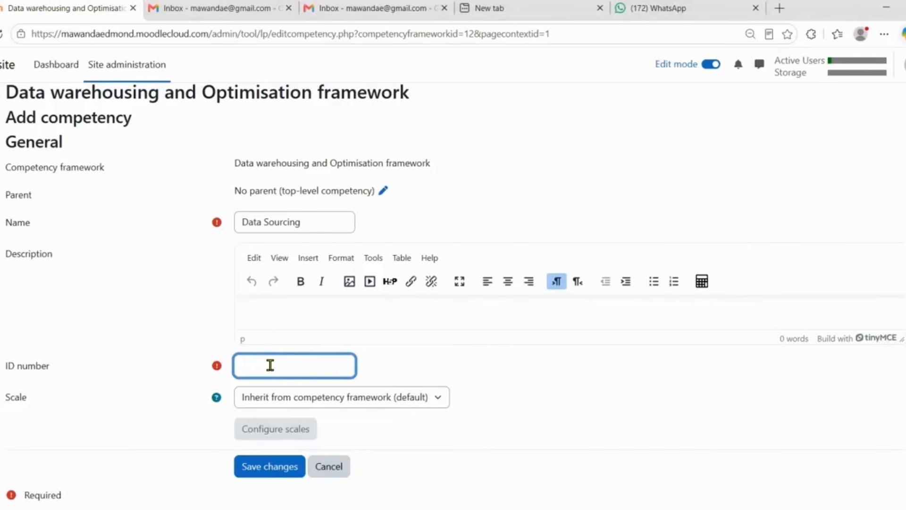
key(Caps_Lock)
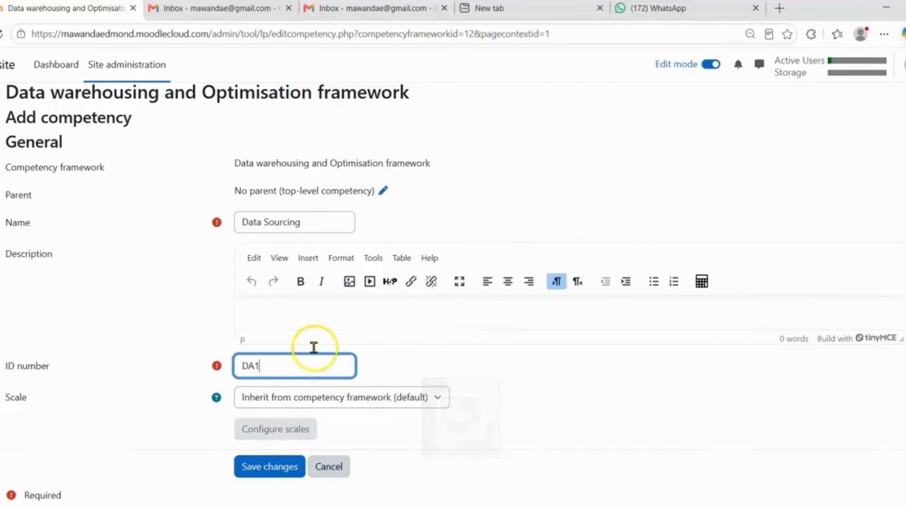
scroll(307, 377, down, 1)
click(276, 440)
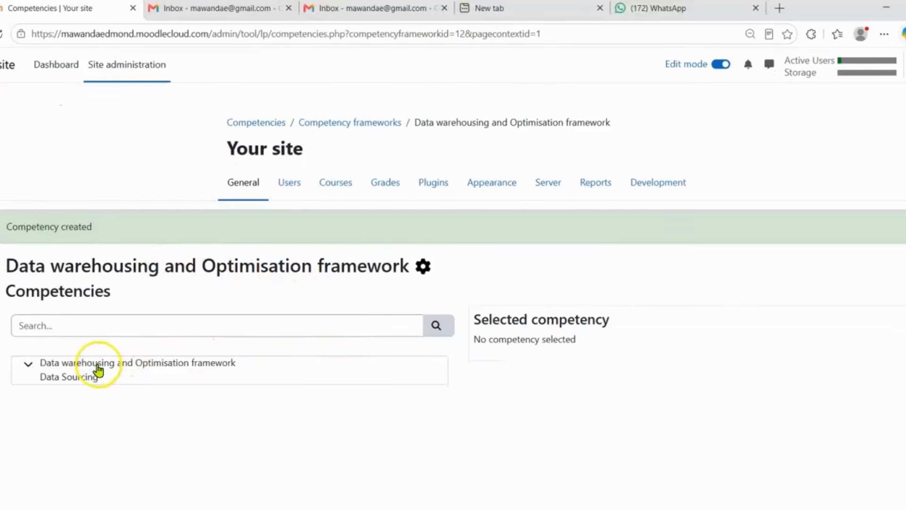
Select the Data Sourcing competency, copy its Knowledge, Skills and Attitudes lists from the Competency Framework Guide in Word, and return to the browser.
click(68, 384)
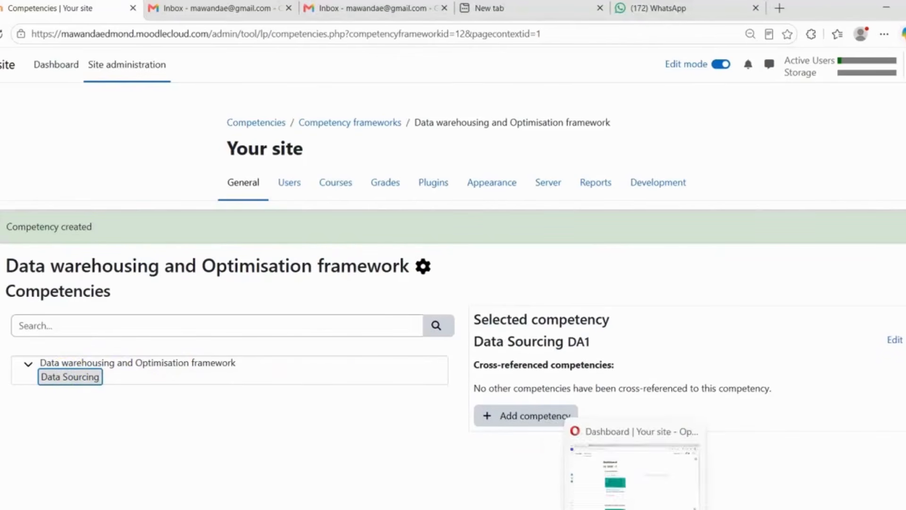
click(587, 496)
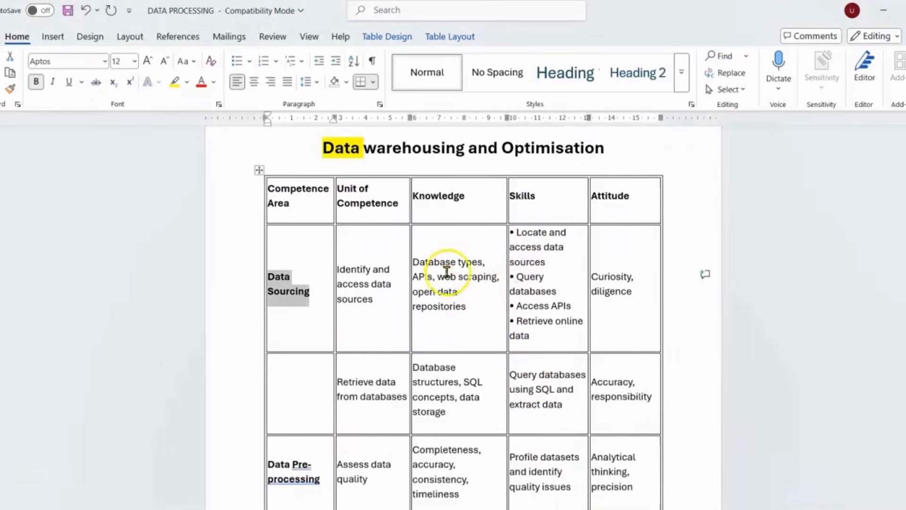
scroll(454, 281, down, 1)
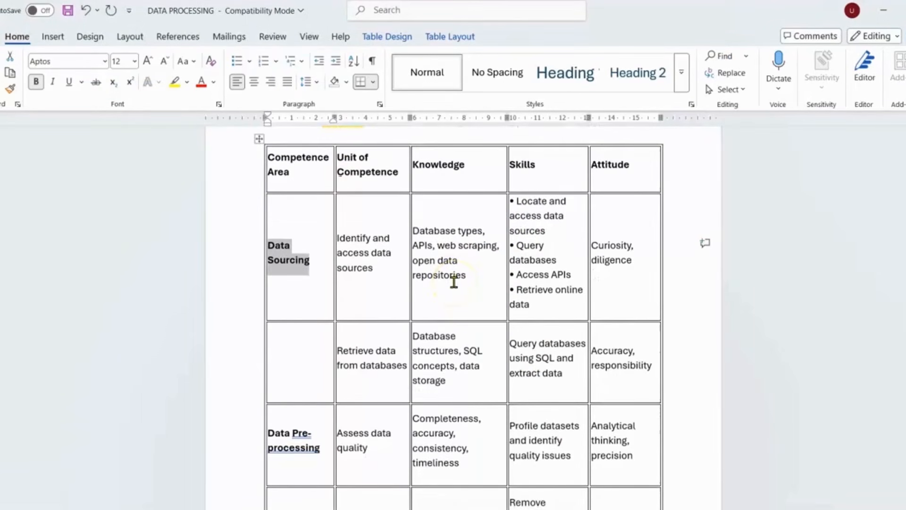
scroll(455, 281, down, 10)
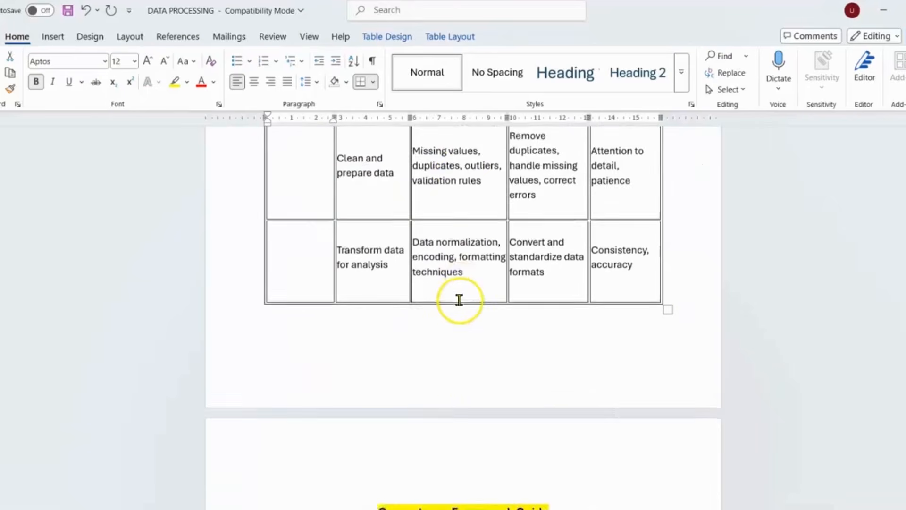
scroll(457, 303, up, 4)
scroll(456, 307, down, 15)
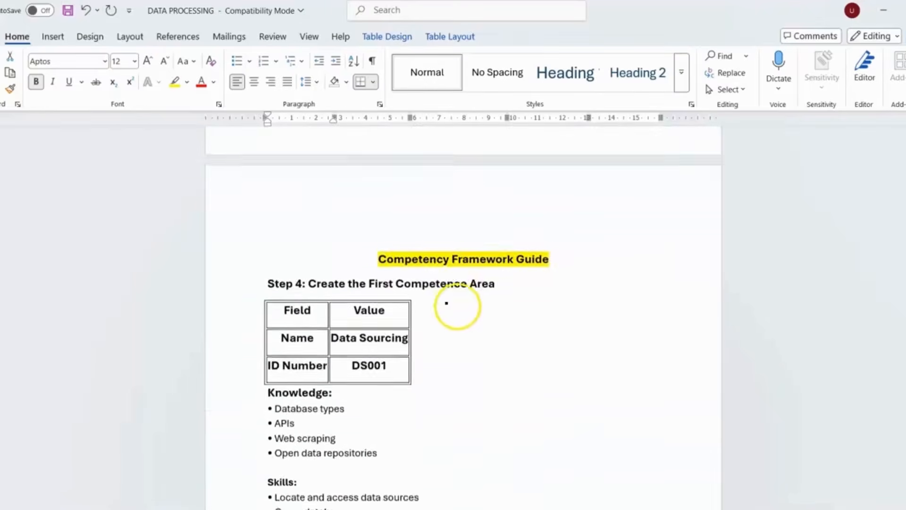
drag(350, 391, 263, 168)
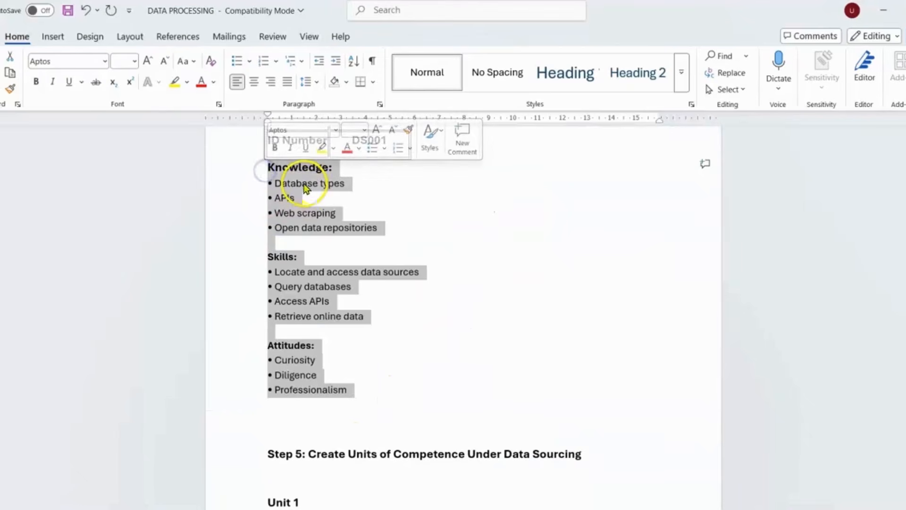
right_click(305, 182)
click(339, 252)
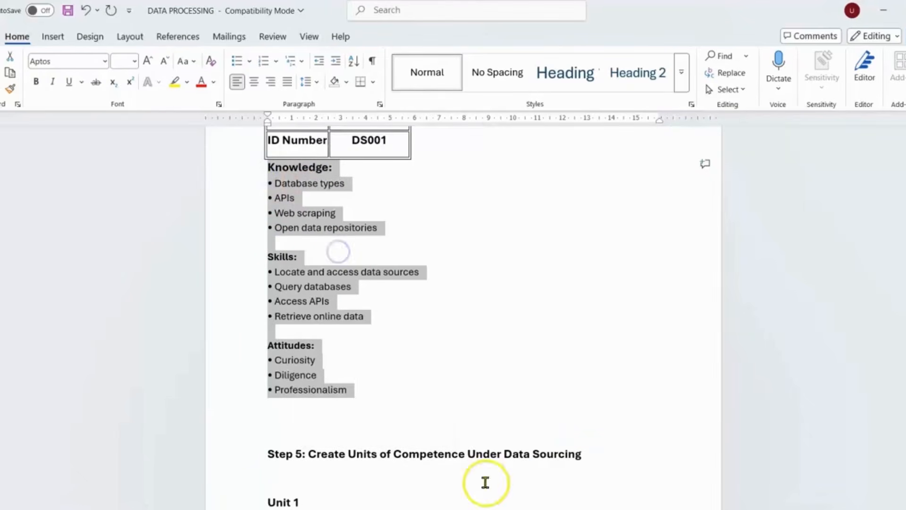
key(alt+Tab)
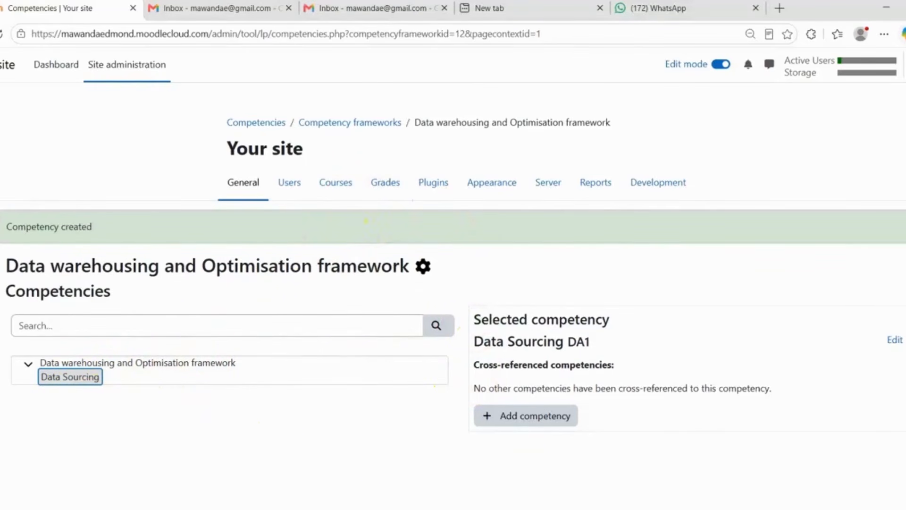
Review the Data Sourcing row's knowledge, skills and attitude entries in the Word competence table, and return to the browser.
click(597, 491)
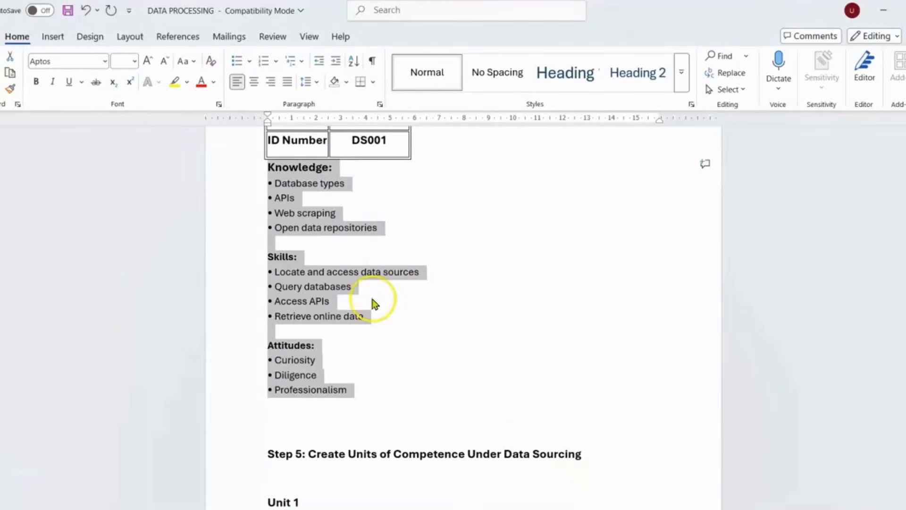
scroll(425, 291, up, 10)
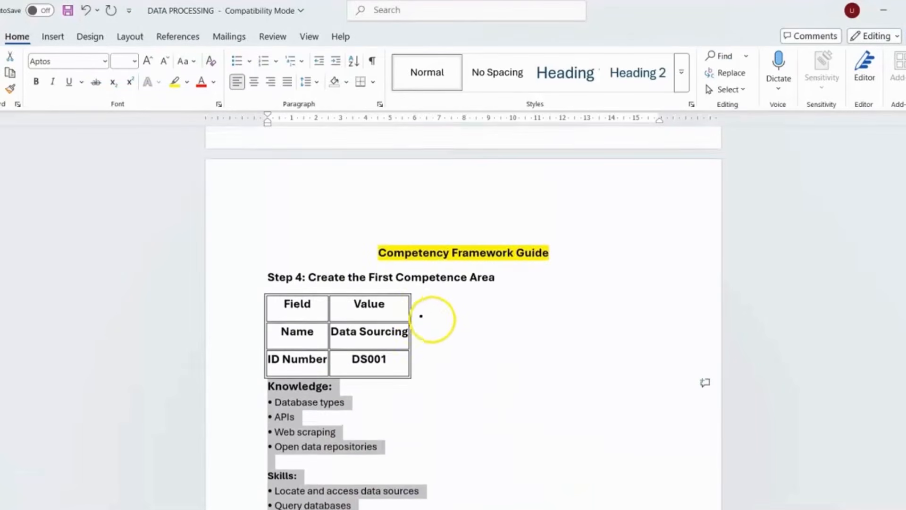
scroll(428, 324, up, 7)
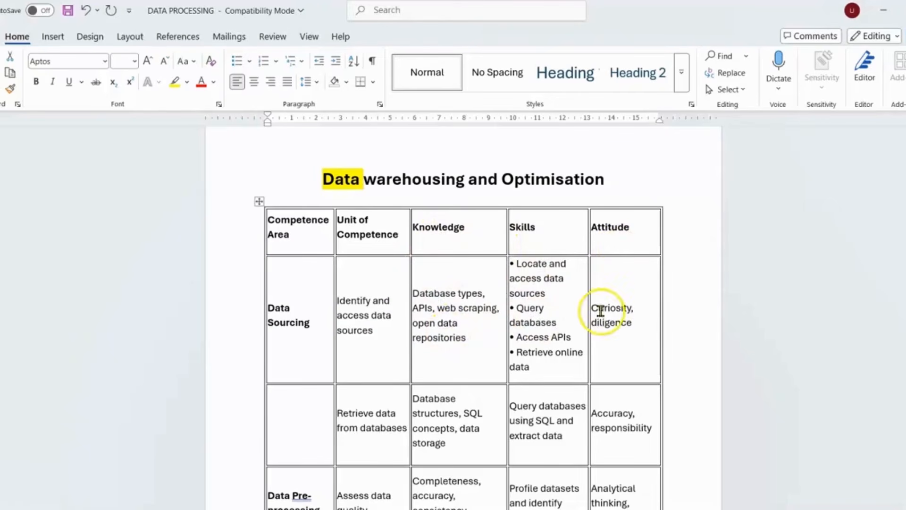
click(884, 14)
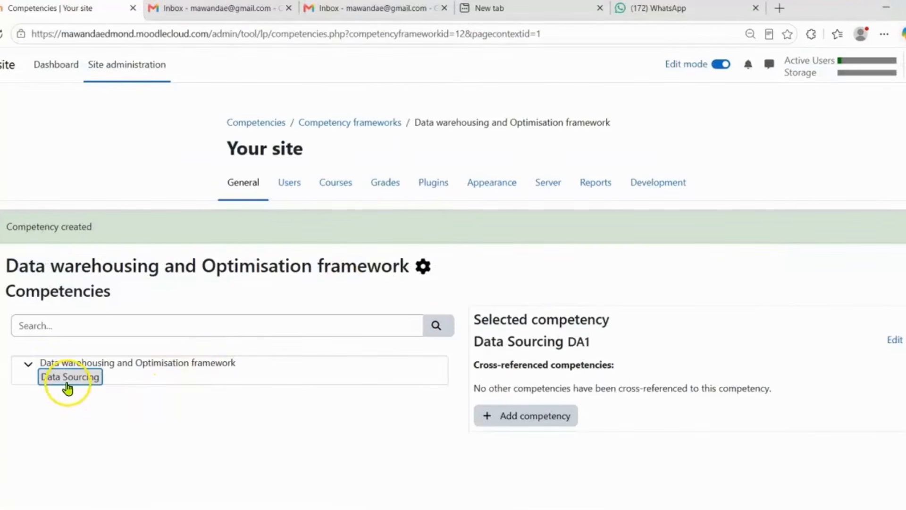
Open the Data Sourcing competency for editing at its Description field.
click(80, 379)
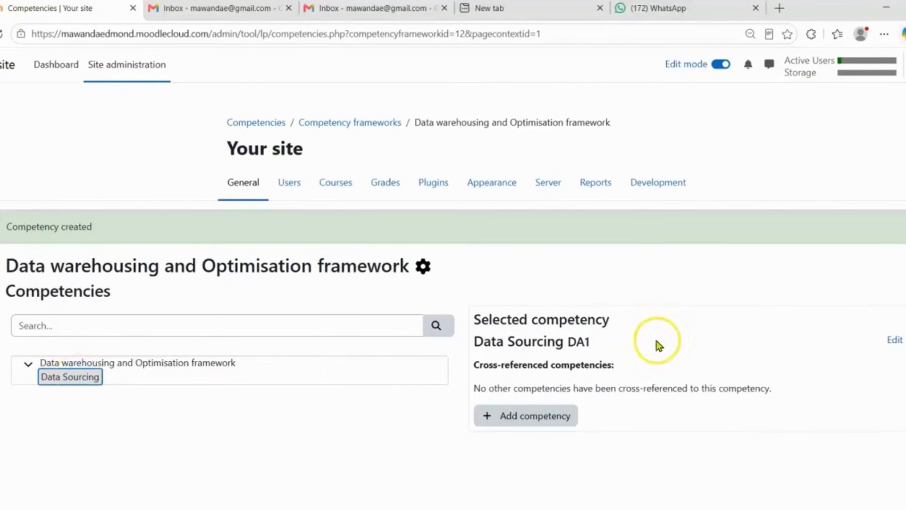
click(896, 341)
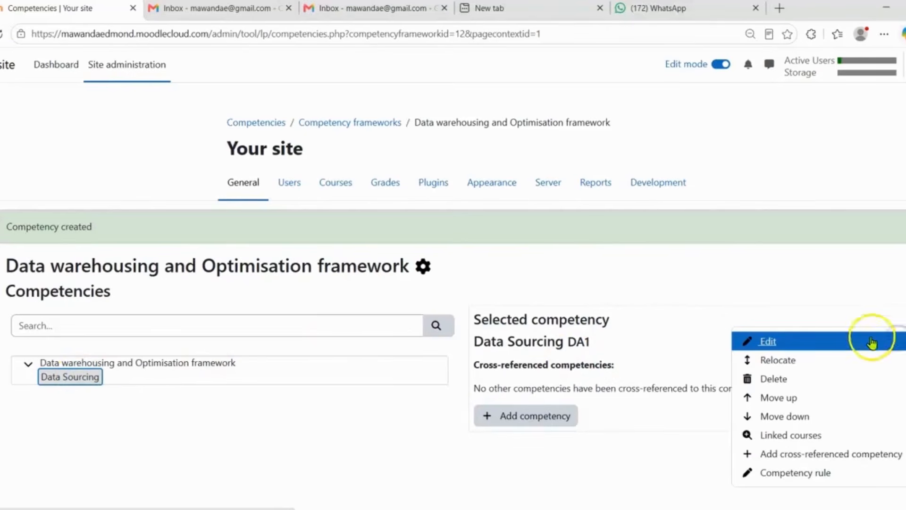
click(774, 340)
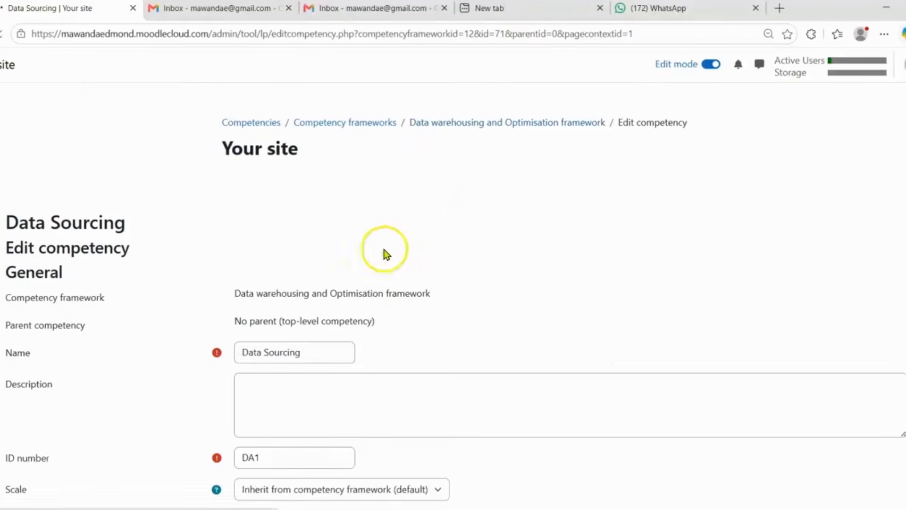
scroll(360, 307, down, 2)
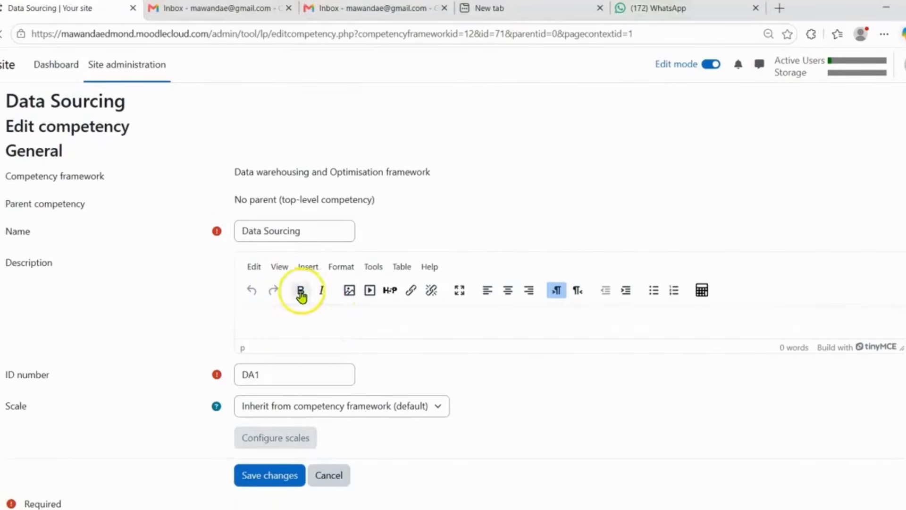
Paste the copied Knowledge, Skills and Attitudes lists into the Data Sourcing description, check them, and save the competency.
click(293, 320)
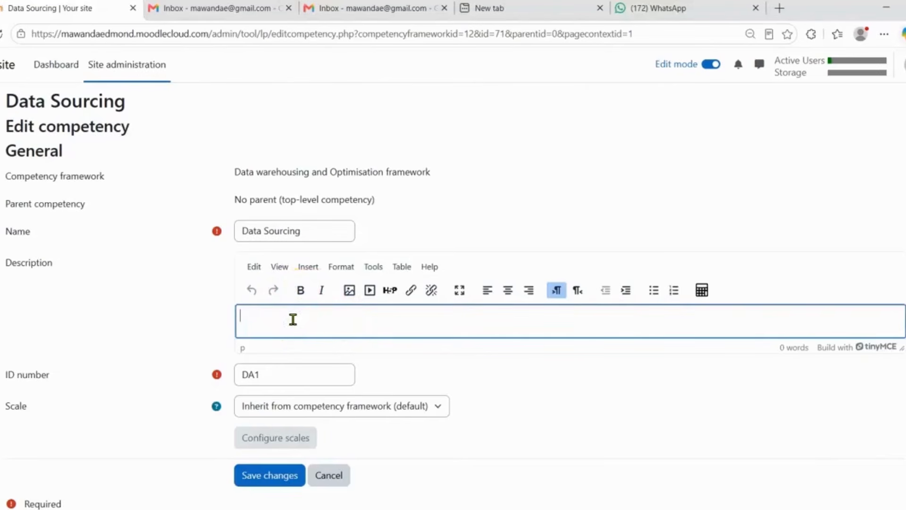
key(ctrl+v)
scroll(292, 326, up, 3)
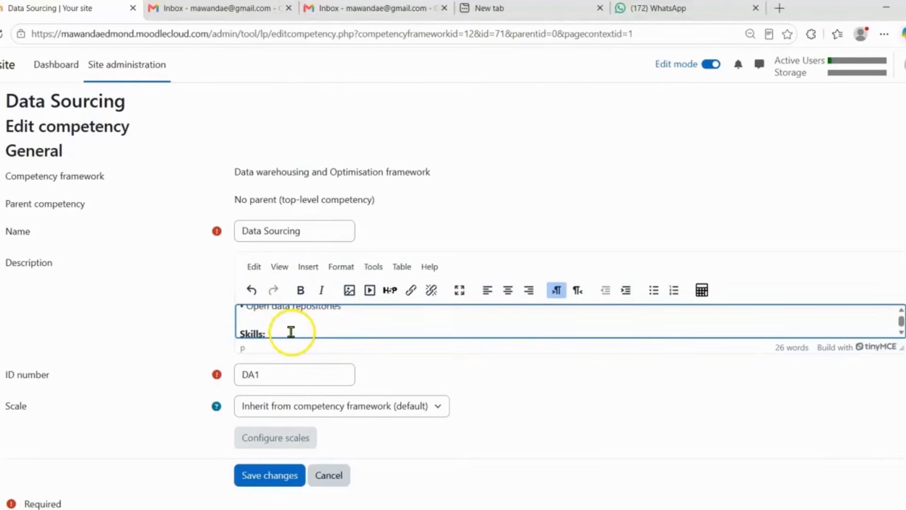
scroll(291, 332, up, 5)
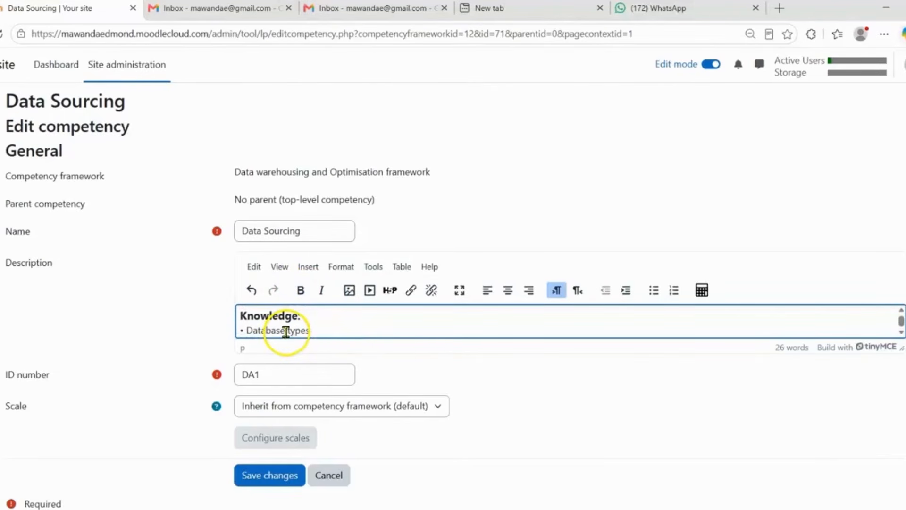
scroll(320, 326, down, 7)
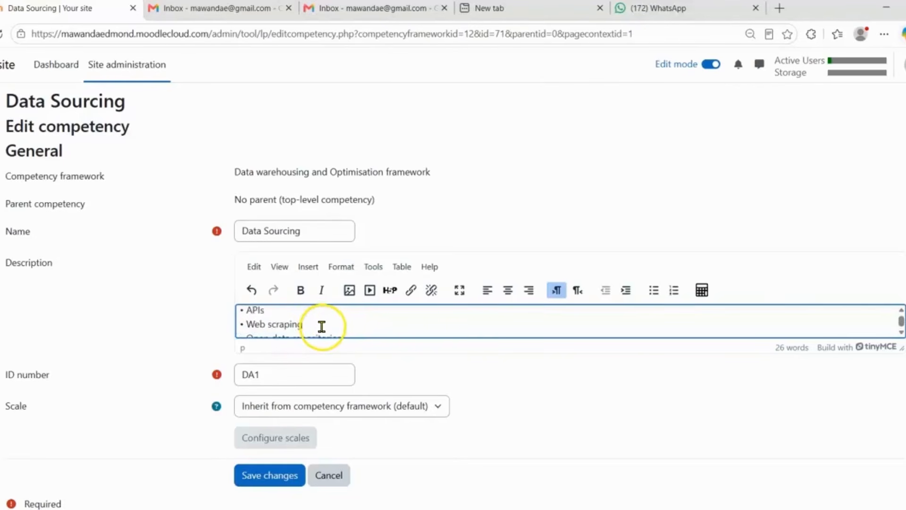
scroll(321, 331, up, 1)
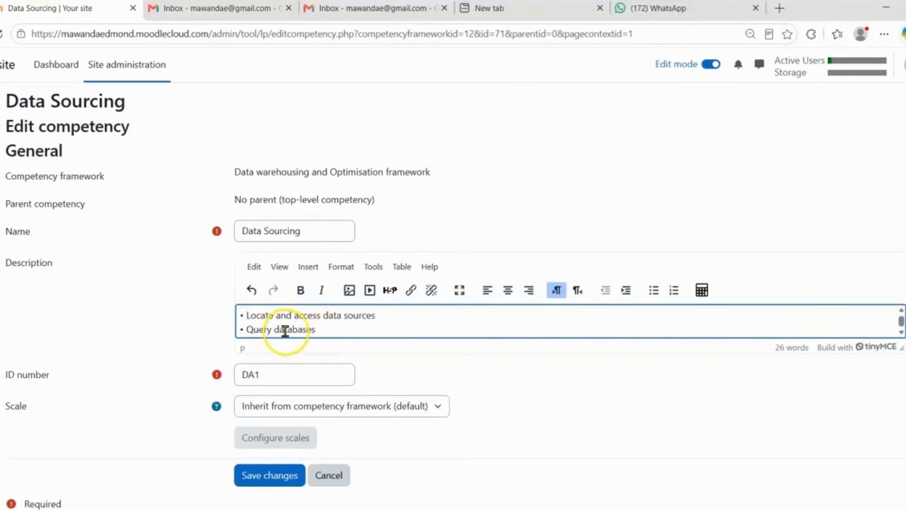
scroll(296, 326, down, 5)
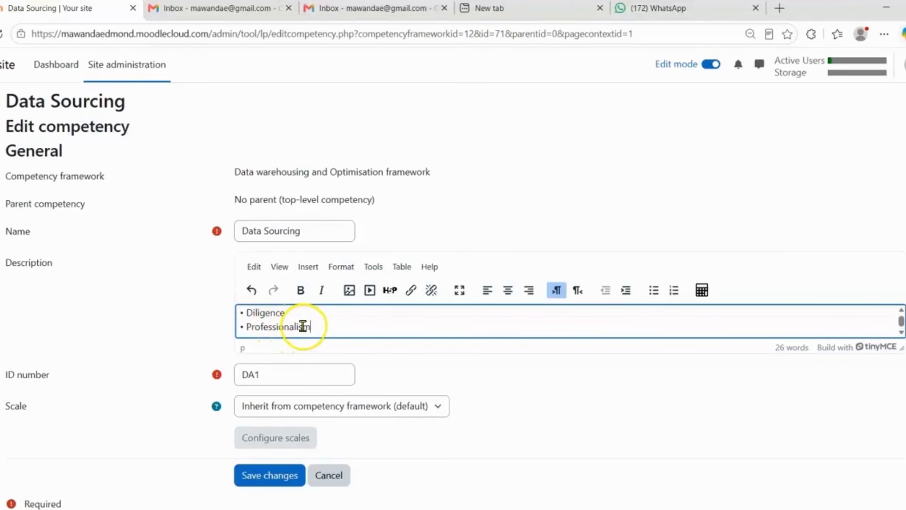
scroll(292, 328, up, 1)
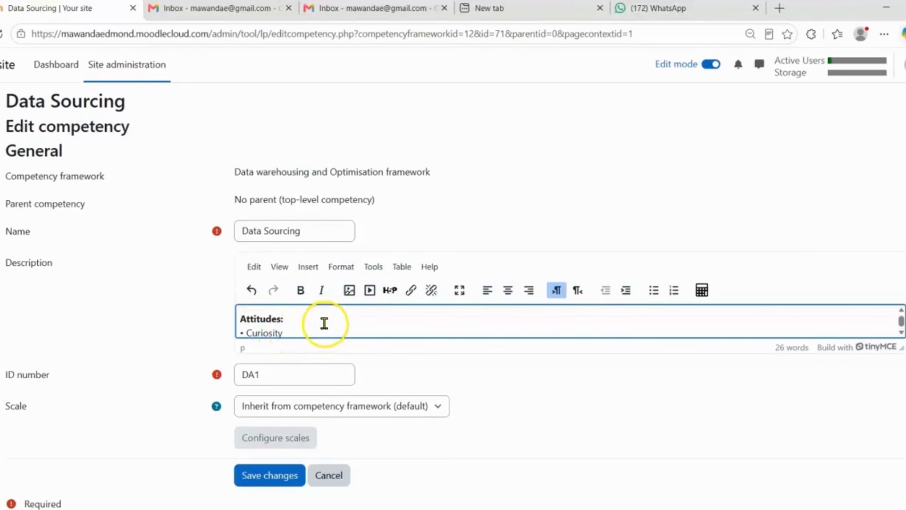
click(277, 479)
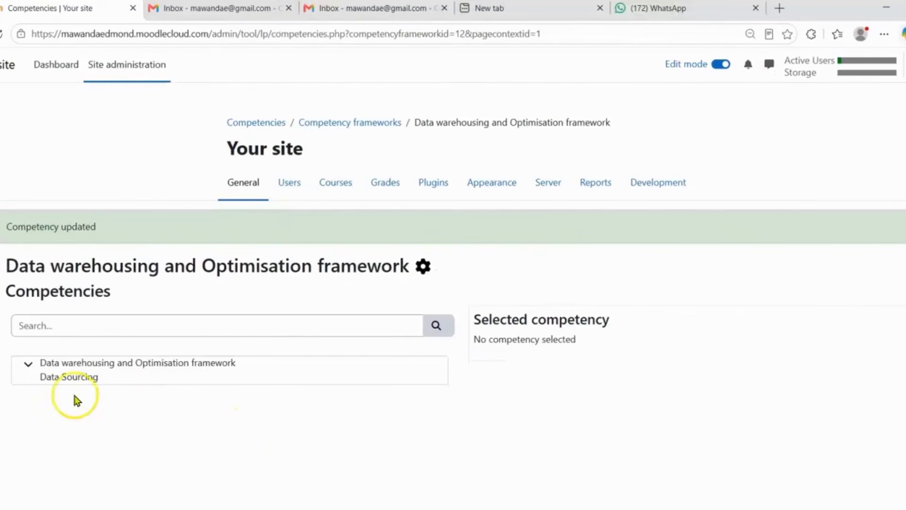
Select the Data Sourcing competency in the framework tree and review its saved description.
click(65, 381)
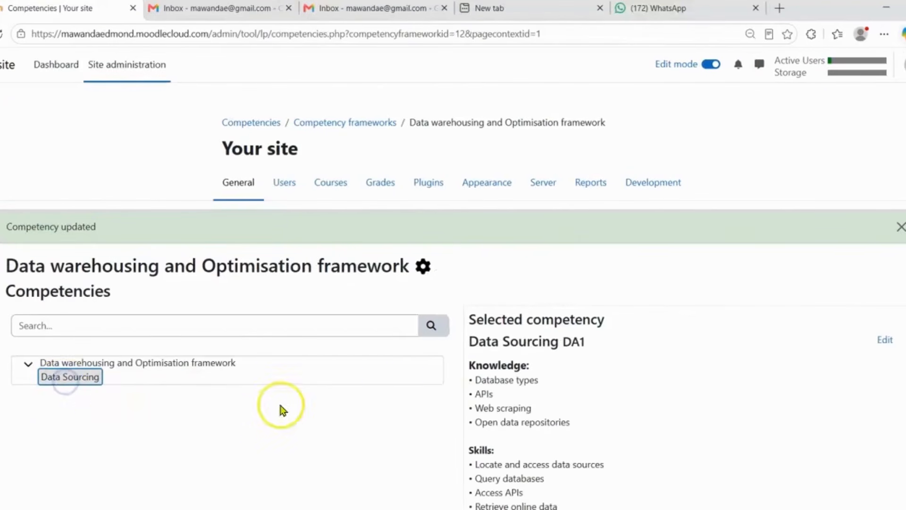
scroll(288, 387, down, 2)
scroll(291, 384, down, 1)
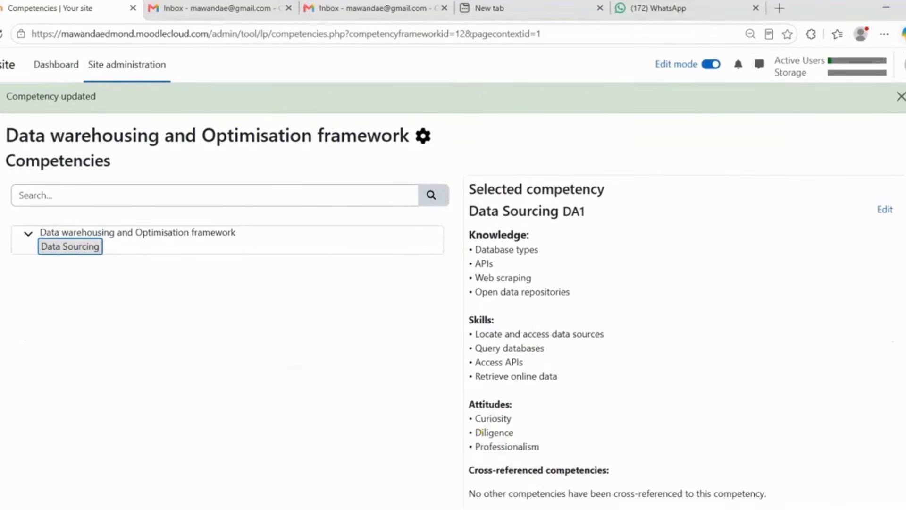
Switch to the DATA PROCESSING document in Word, copy the unit of competence "Identify and access data sources", and return to the browser.
click(472, 509)
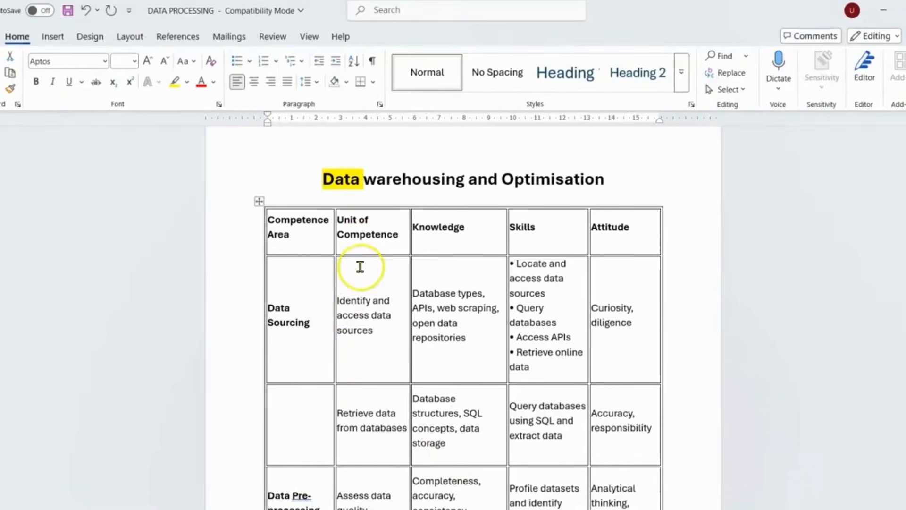
scroll(370, 366, down, 2)
scroll(373, 373, up, 1)
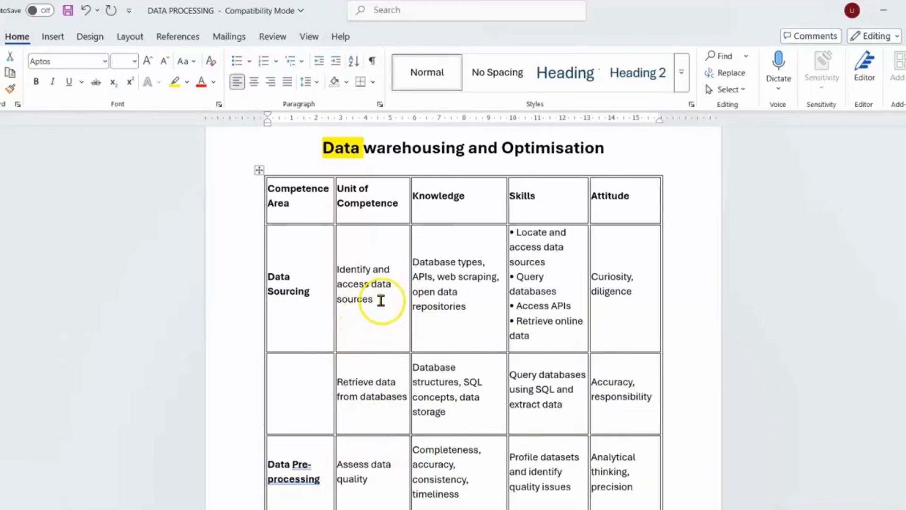
drag(380, 296, 359, 269)
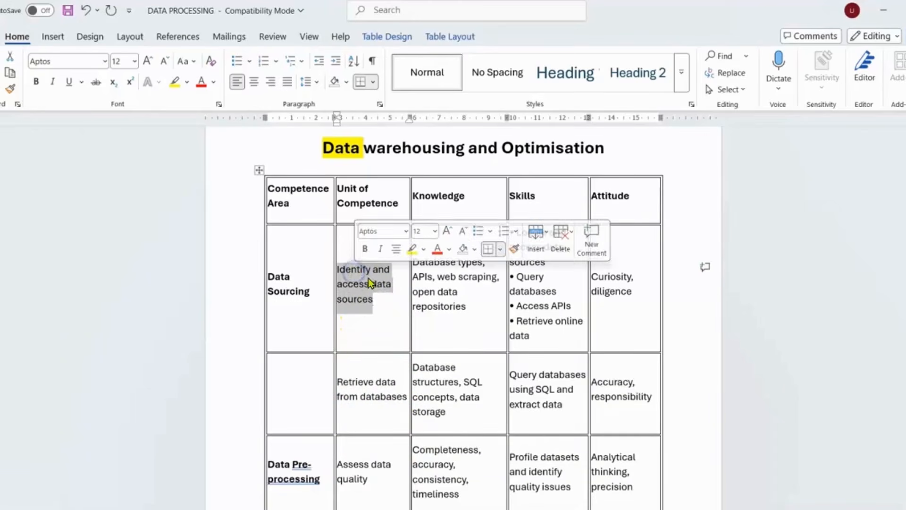
right_click(367, 279)
click(397, 259)
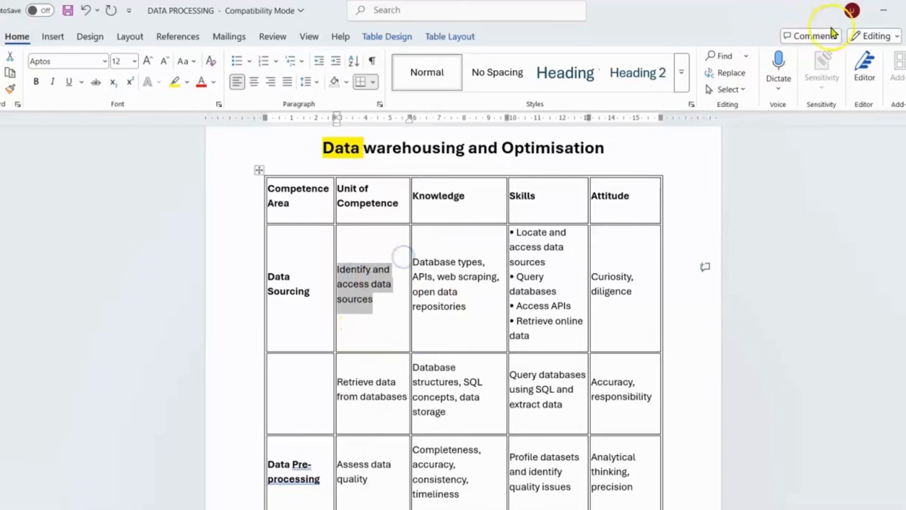
click(884, 14)
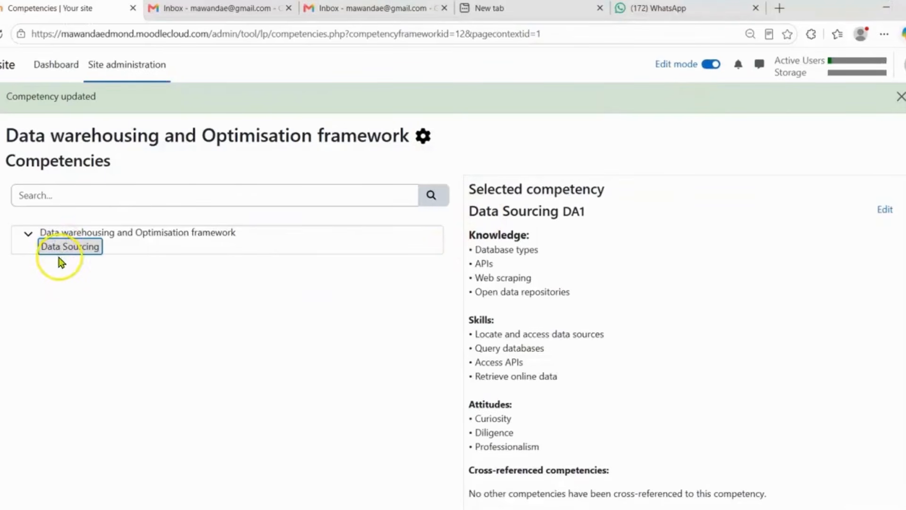
Add a competency under Data Sourcing named "Identify and access data sources" with ID number DS1.1, and save it.
scroll(67, 253, up, 3)
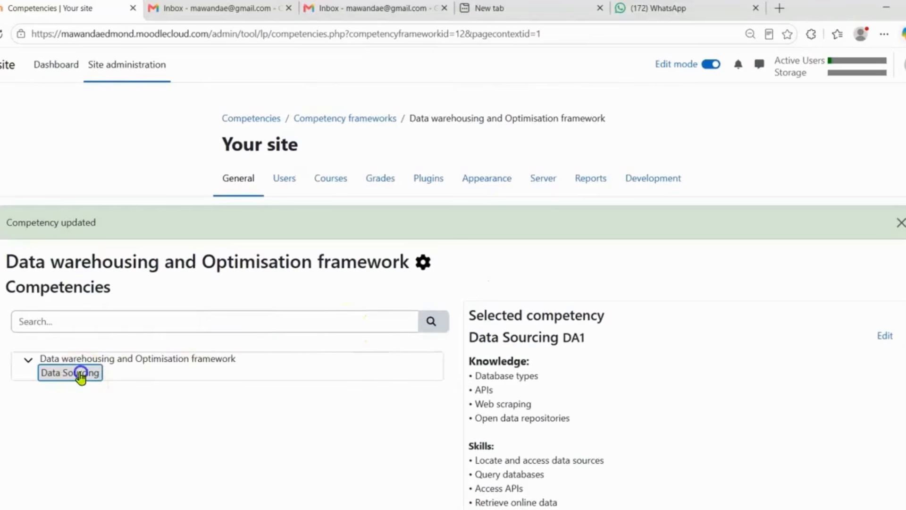
scroll(285, 395, down, 3)
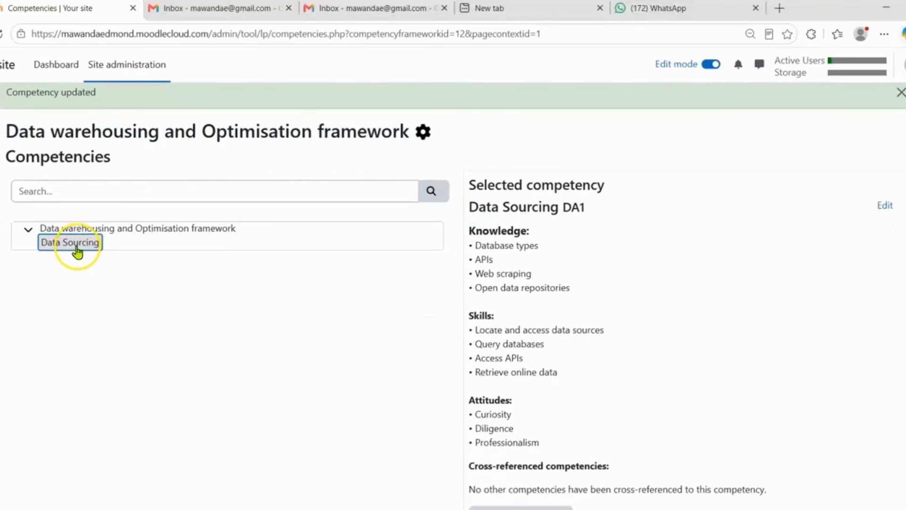
scroll(184, 317, down, 2)
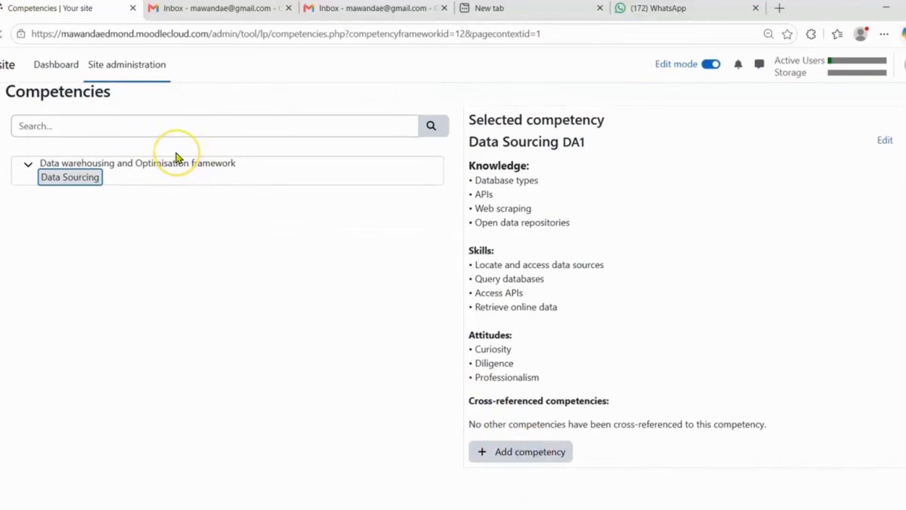
click(269, 352)
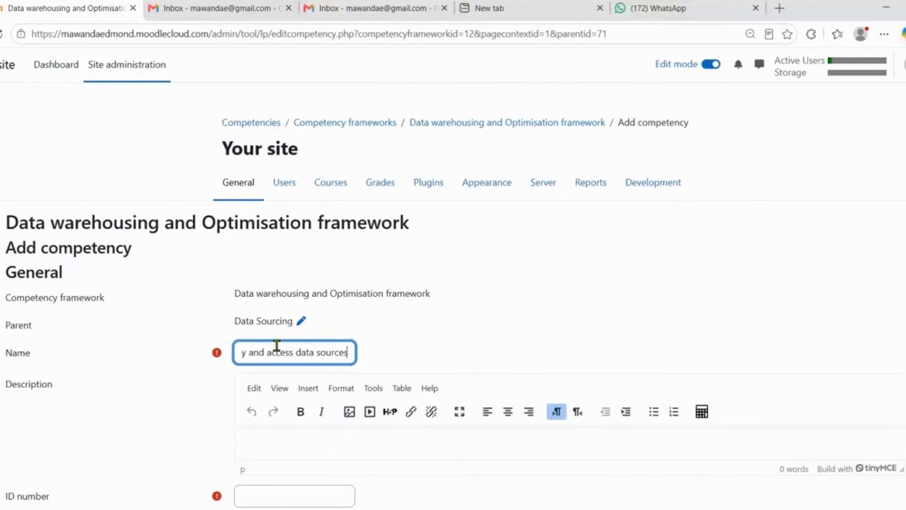
scroll(277, 346, down, 2)
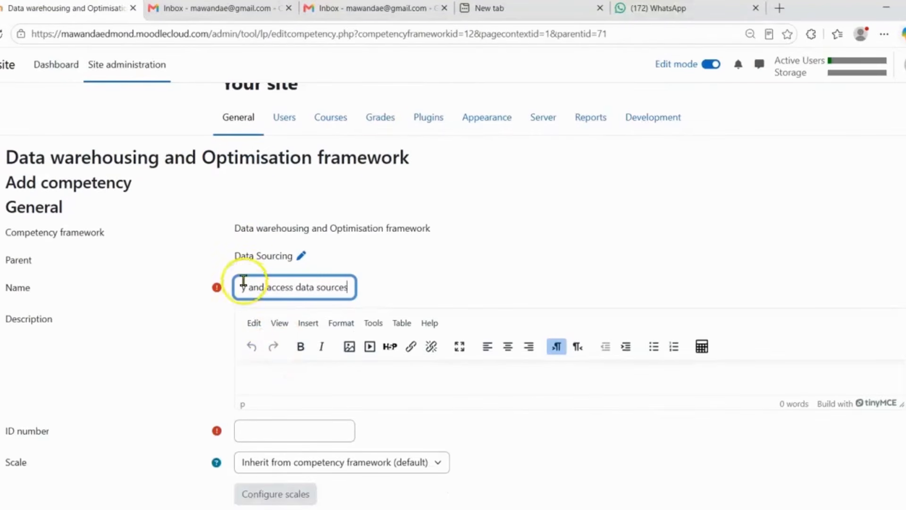
click(264, 429)
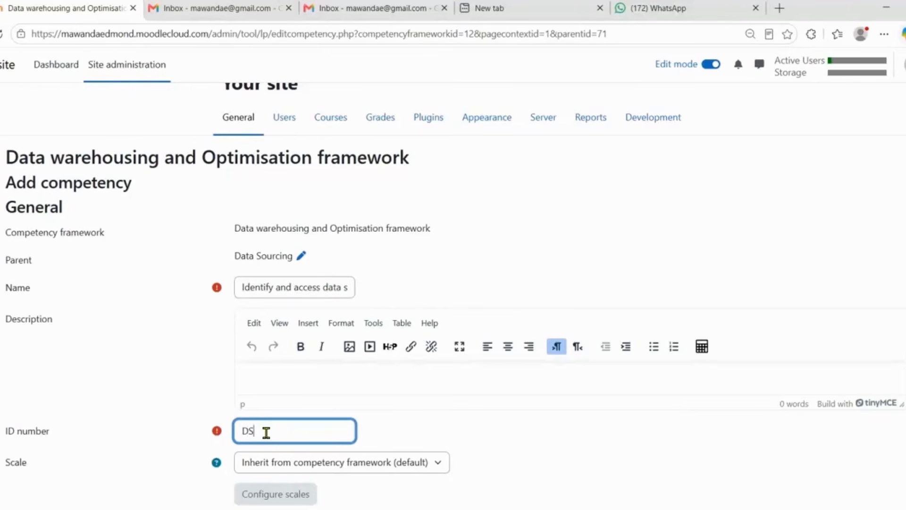
text(1.1)
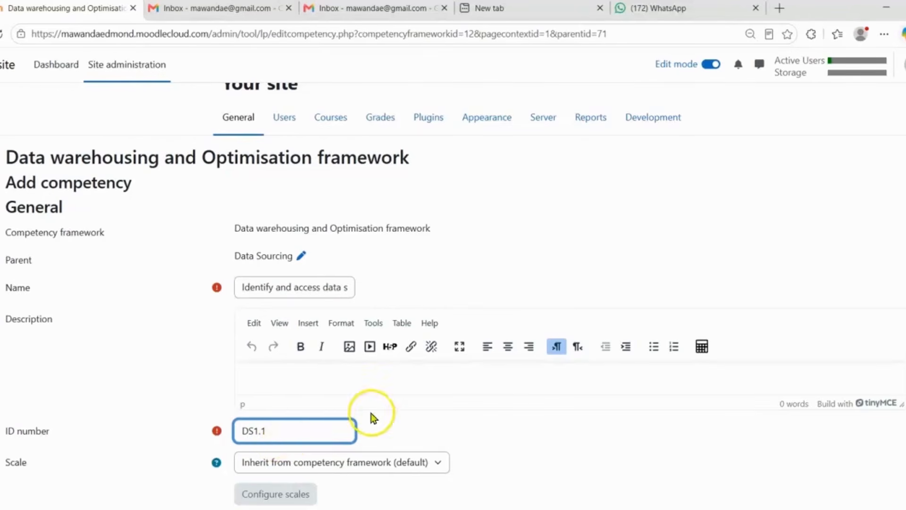
scroll(373, 417, down, 2)
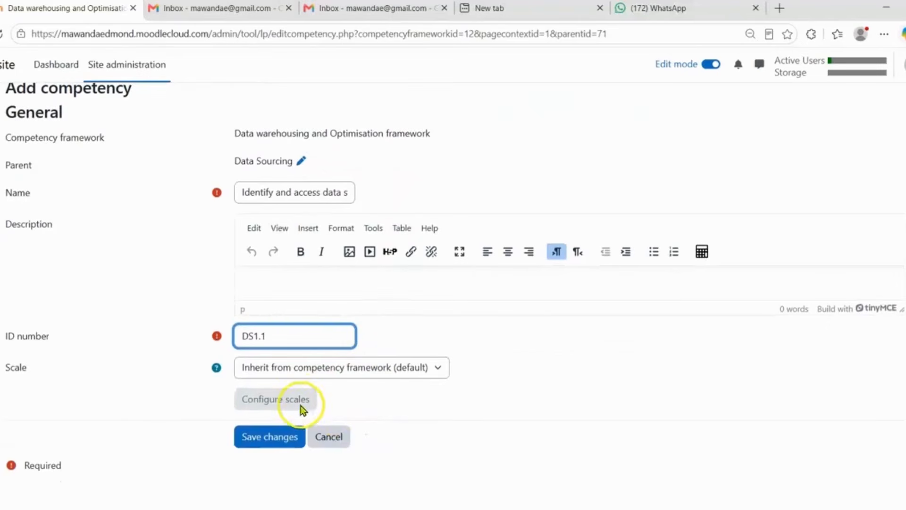
click(276, 440)
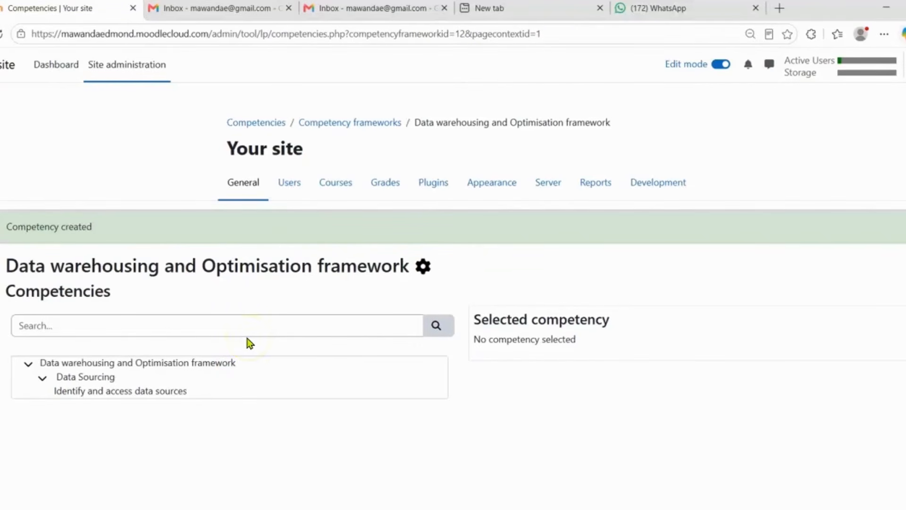
Select Data Sourcing in the tree, copy the unit "Retrieve data from databases" from the Word table, and return to the browser.
click(97, 378)
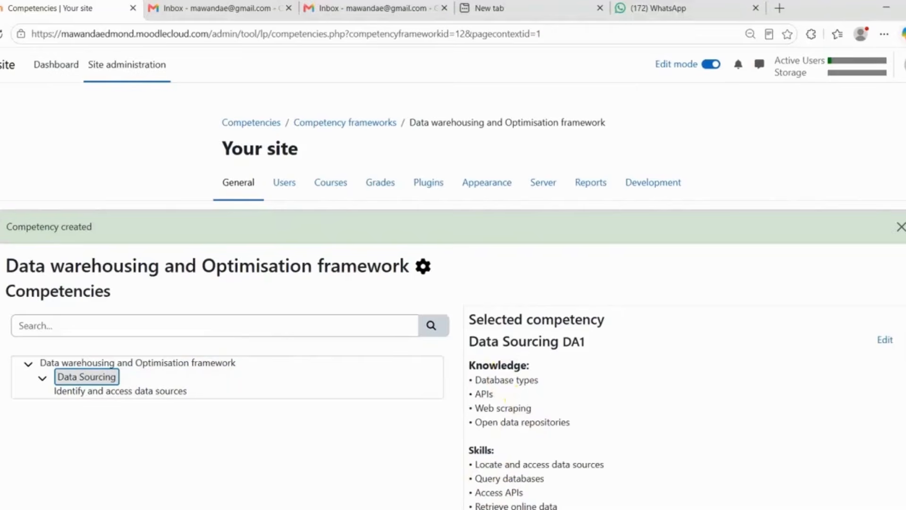
key(alt+Tab)
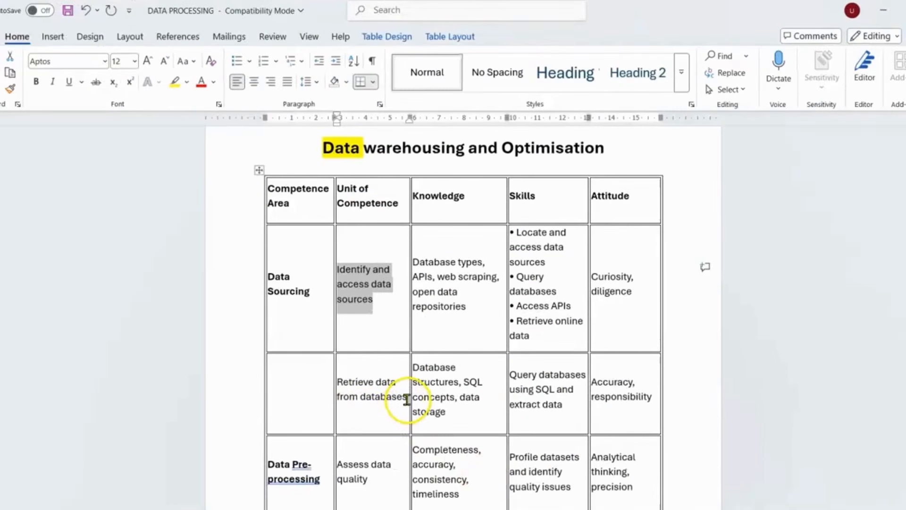
drag(407, 399, 346, 388)
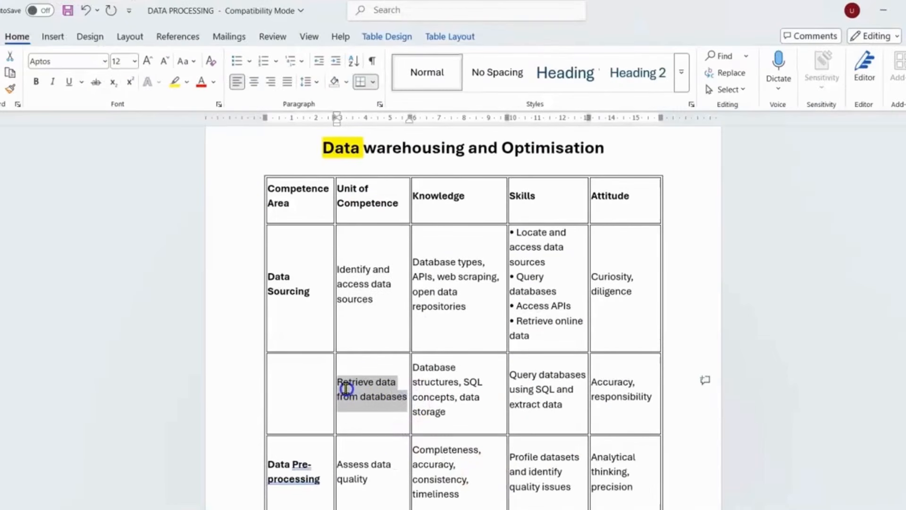
right_click(373, 391)
click(417, 125)
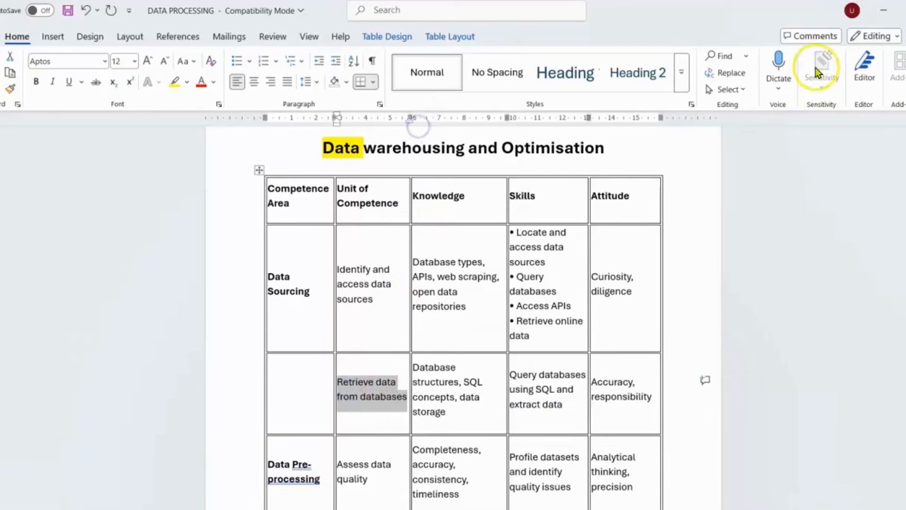
click(883, 10)
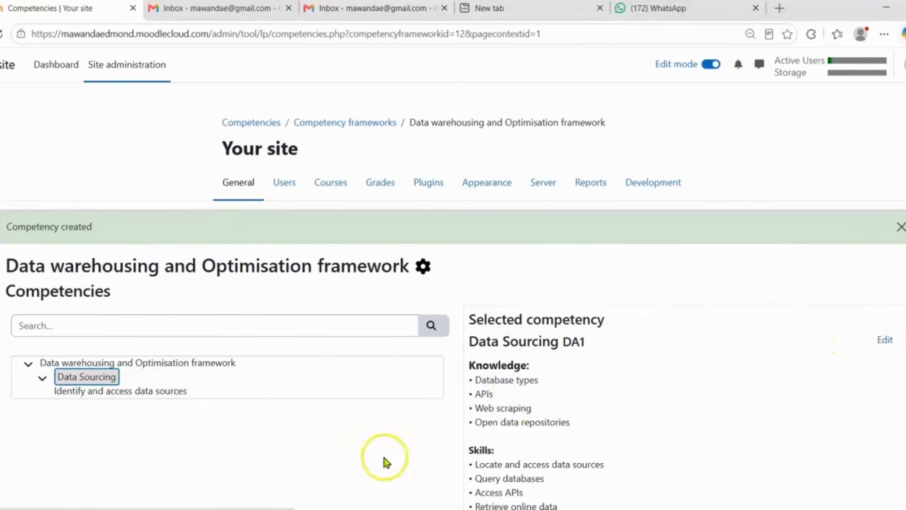
Add a competency under Data Sourcing named "Retrieve data from databases", fill in its ID number, and save it.
scroll(63, 431, down, 1)
scroll(64, 387, down, 3)
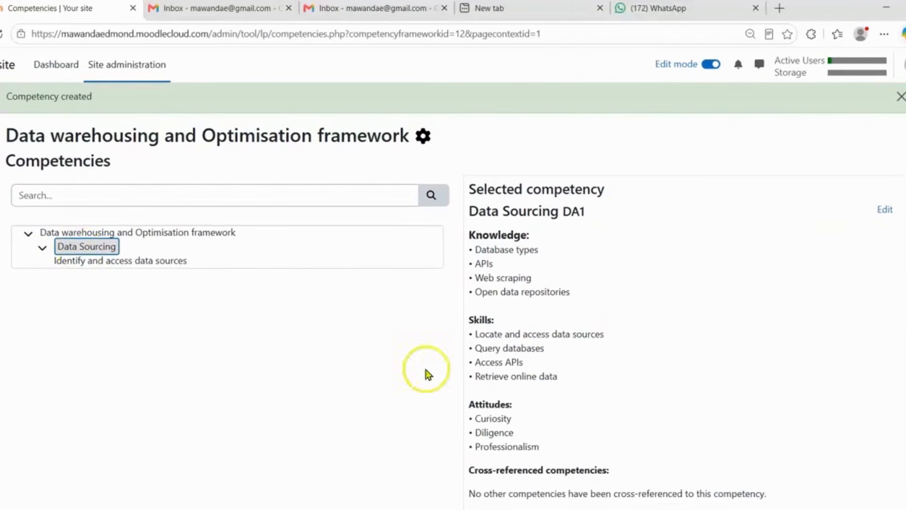
scroll(491, 444, down, 2)
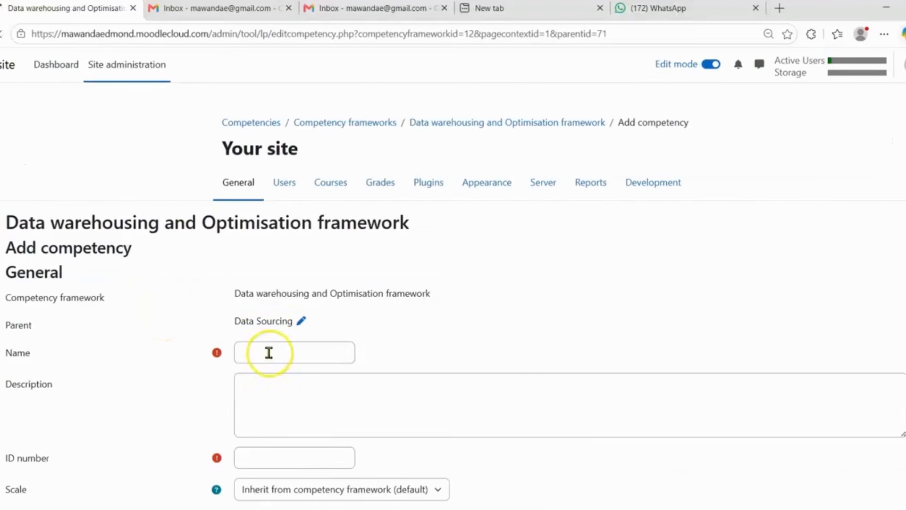
click(283, 355)
scroll(279, 402, down, 3)
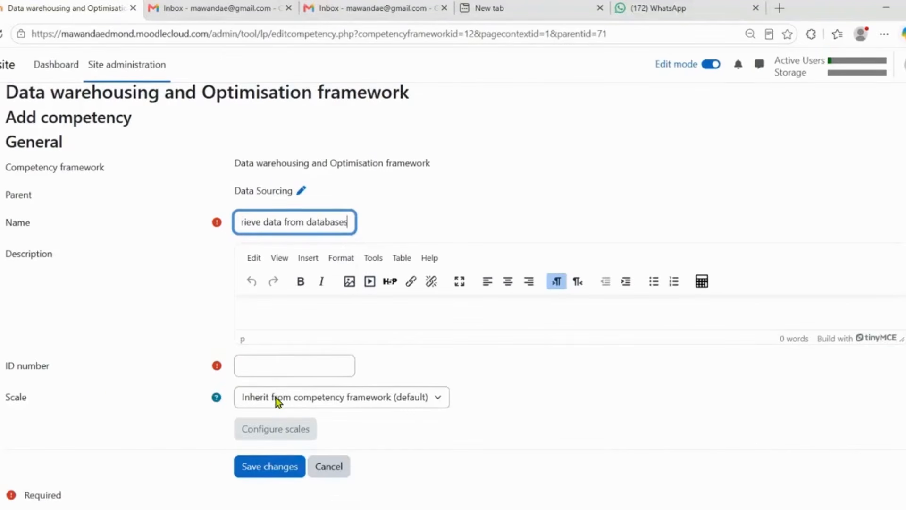
click(254, 370)
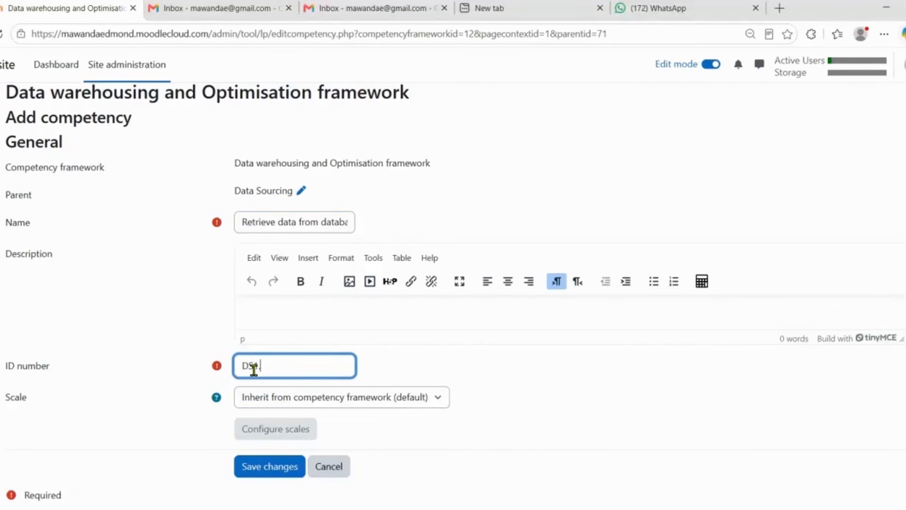
click(270, 467)
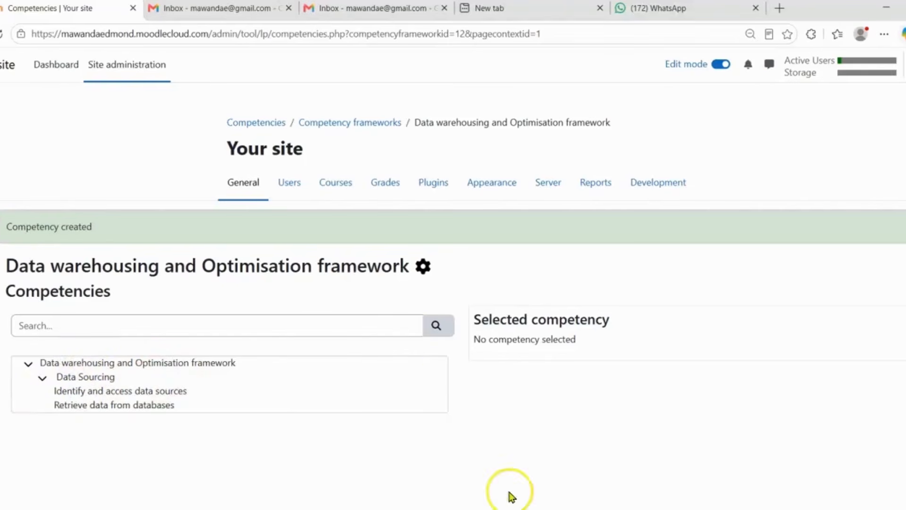
Select the framework's root in the tree, copy the competence area "Data Pre-processing" from the Word table, and return to the browser.
click(163, 369)
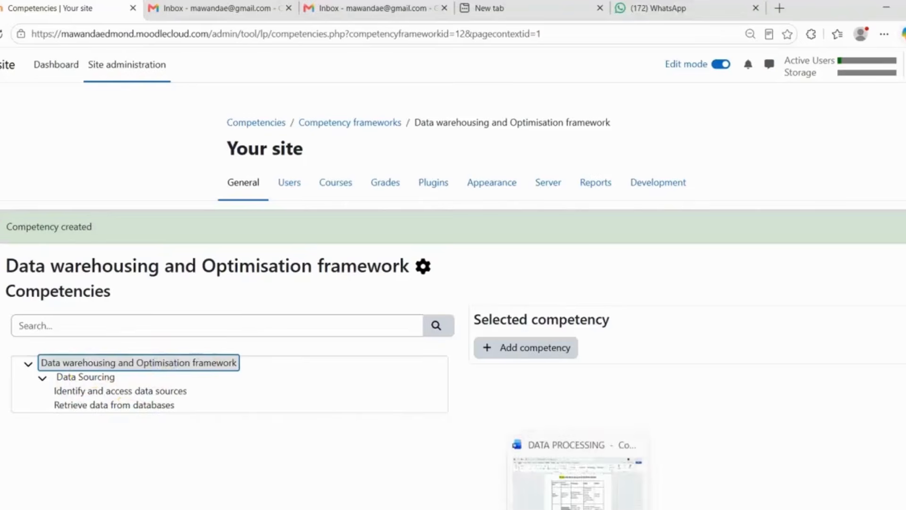
click(578, 509)
scroll(444, 341, down, 2)
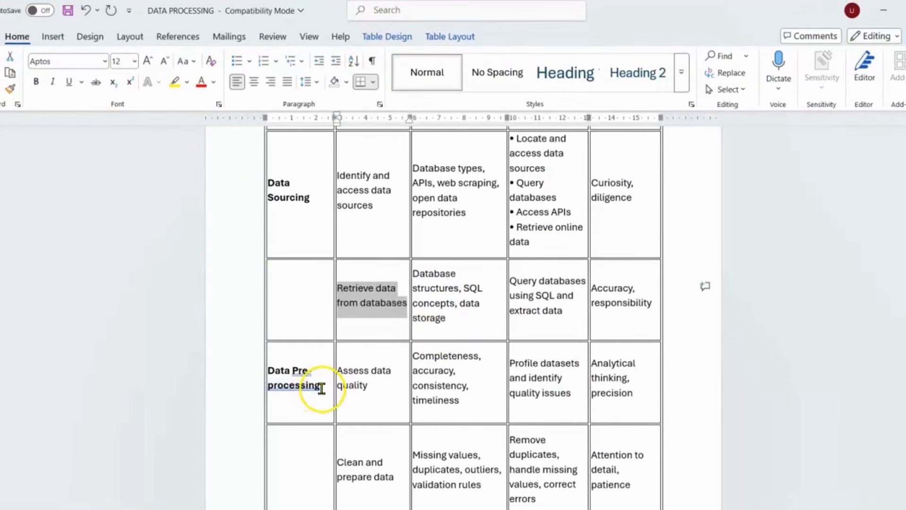
drag(321, 388, 271, 372)
right_click(297, 374)
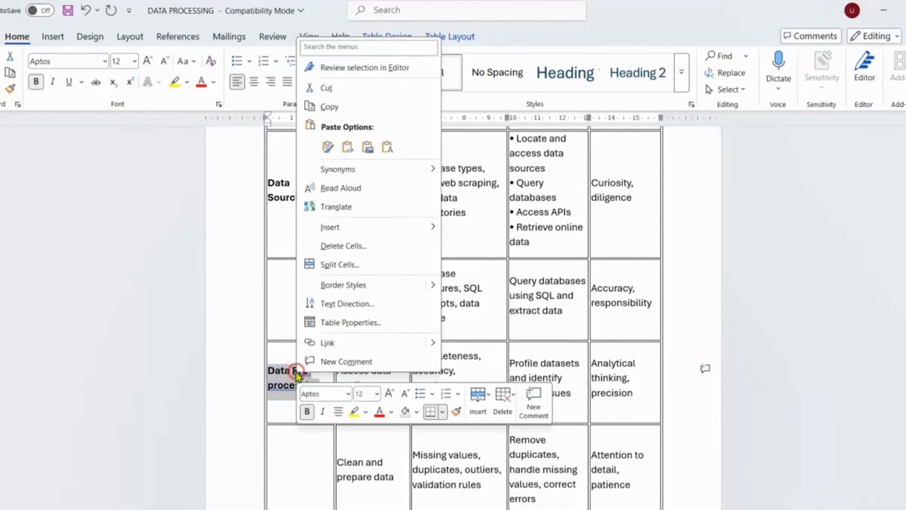
click(344, 107)
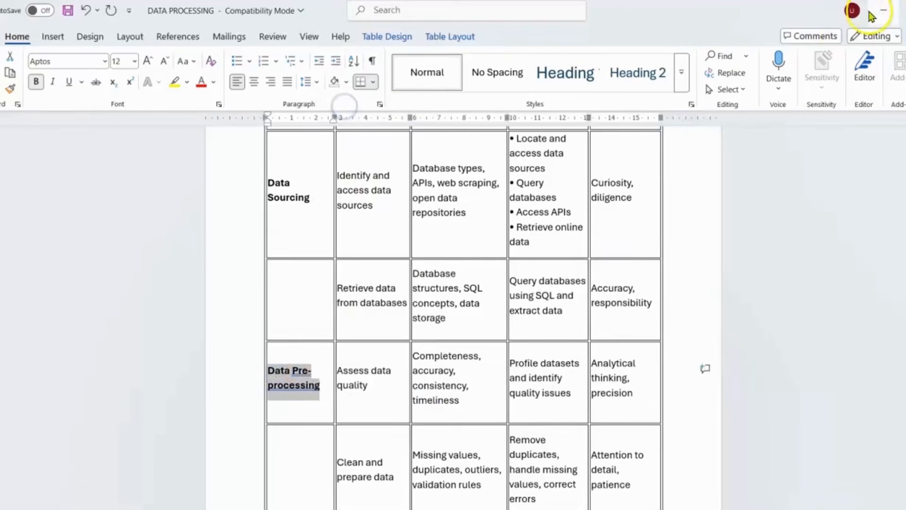
click(883, 10)
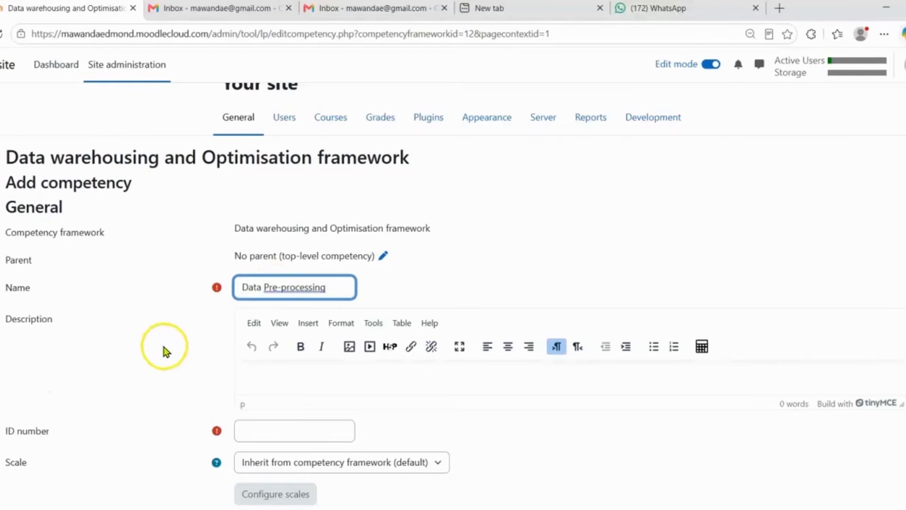
Add a top-level competency named "Data Pre-processing" with ID number DP1, and save it.
click(270, 434)
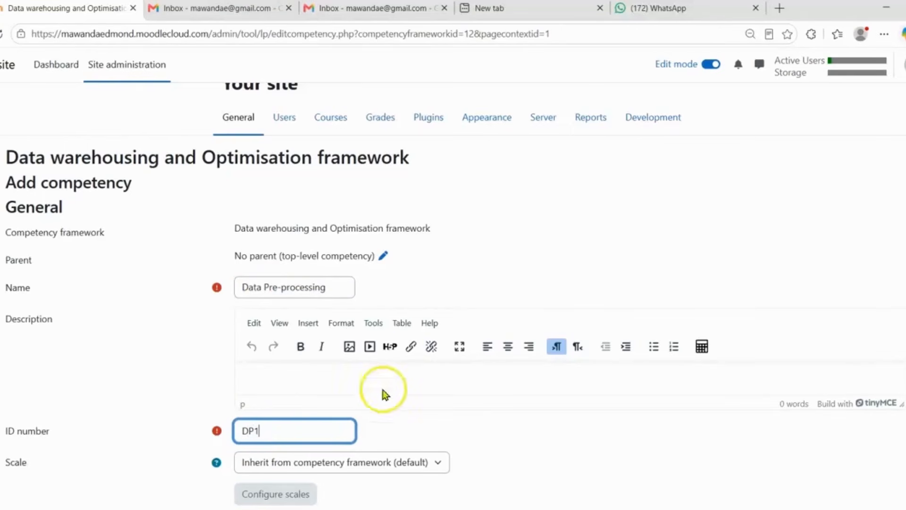
scroll(380, 394, down, 2)
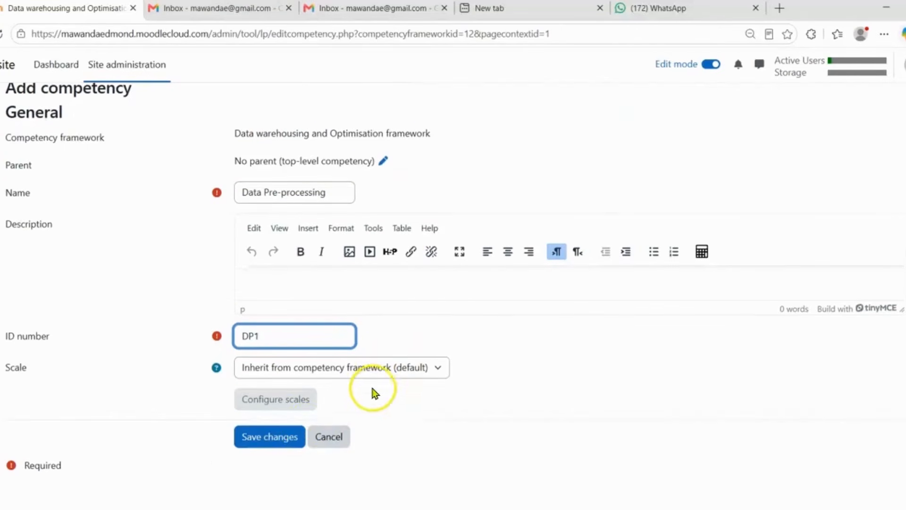
click(267, 440)
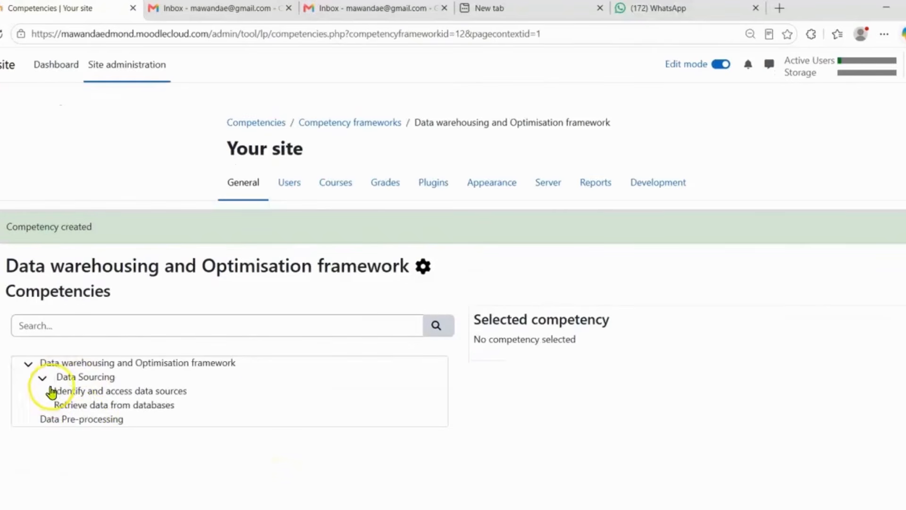
Select Data Pre-processing, copy its Knowledge, Skills and Attitudes description from the Word document, and return to the browser.
click(84, 419)
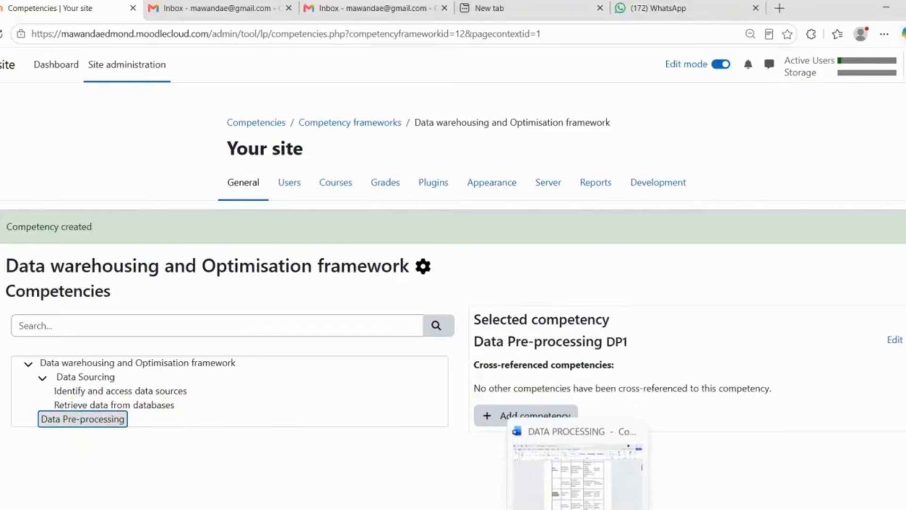
click(584, 503)
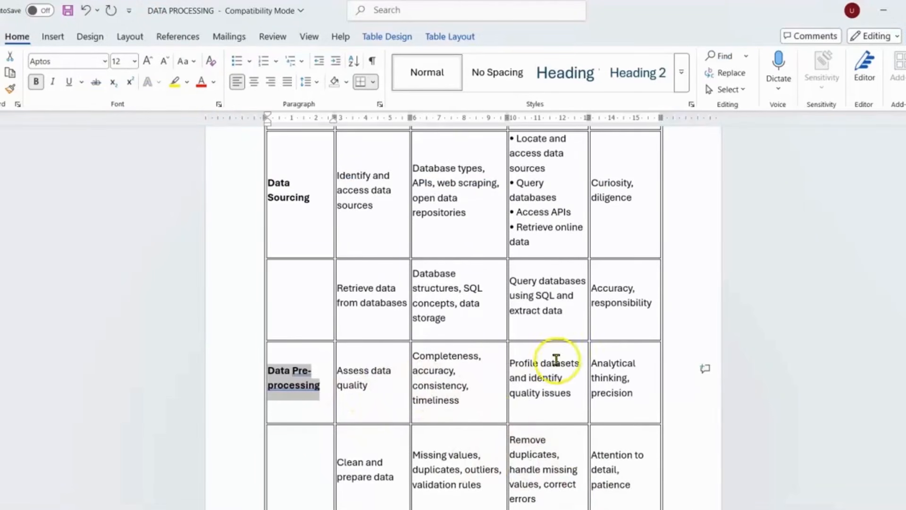
scroll(485, 334, down, 3)
scroll(486, 334, down, 15)
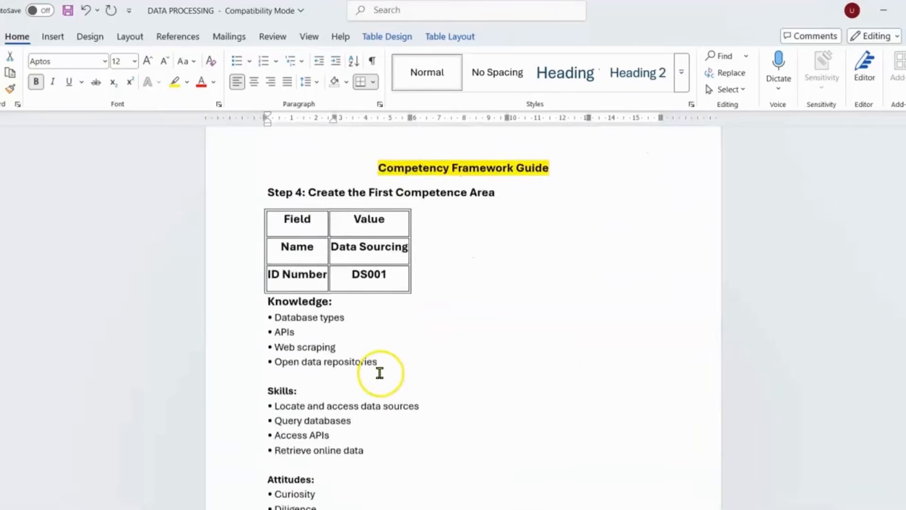
scroll(381, 367, down, 12)
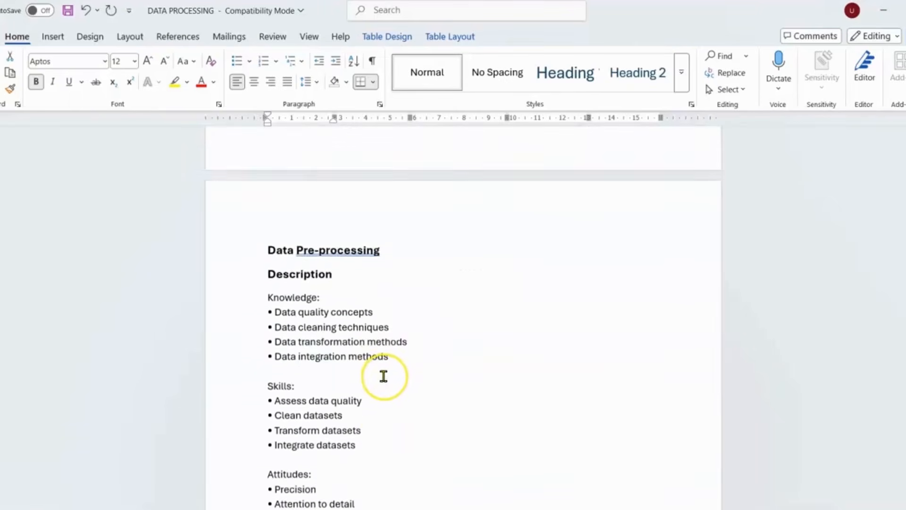
mouse_move(342, 440)
mouse_down()
mouse_move(249, 182)
mouse_move(267, 208)
mouse_move(350, 441)
mouse_up()
click(291, 221)
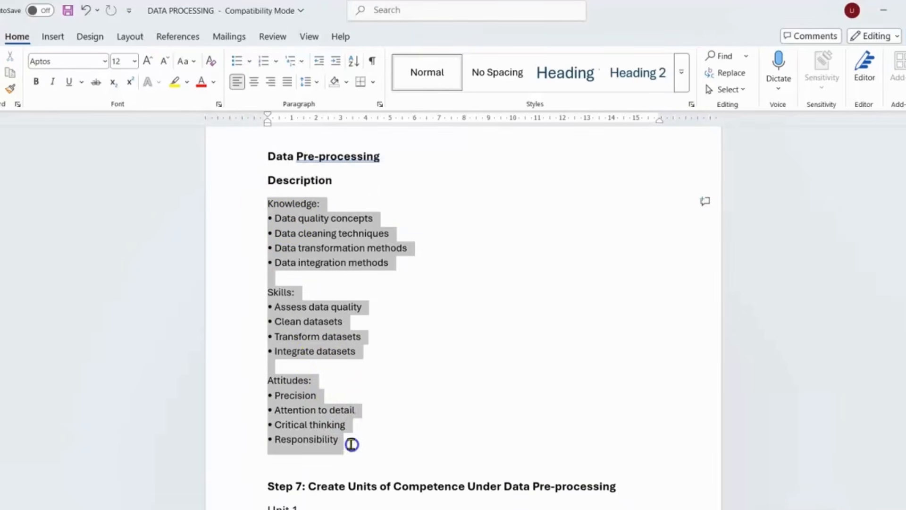
right_click(318, 339)
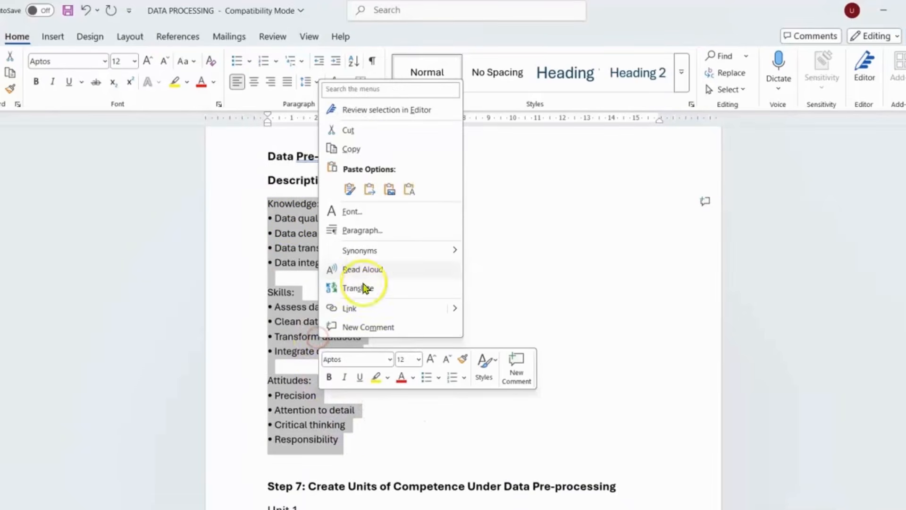
click(370, 150)
click(886, 11)
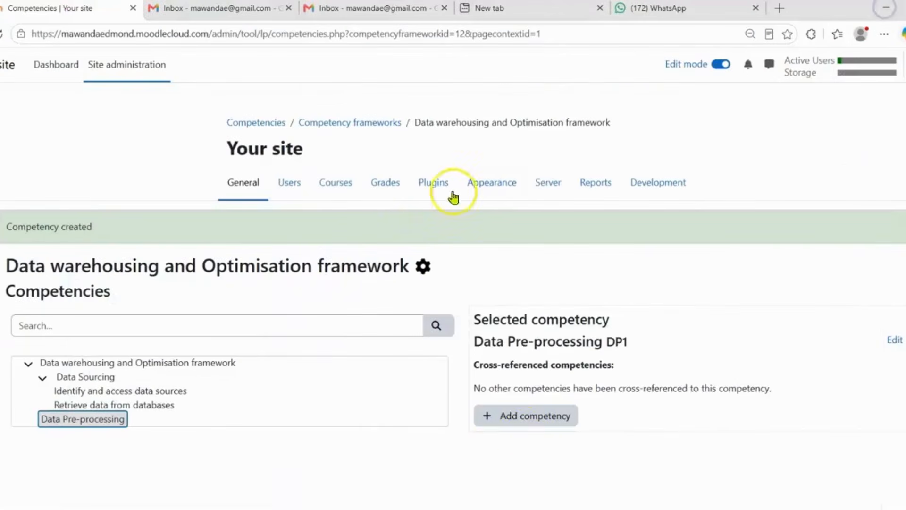
Edit the Data Pre-processing competency, paste the copied Knowledge, Skills and Attitudes text as its description, and save the changes.
click(91, 422)
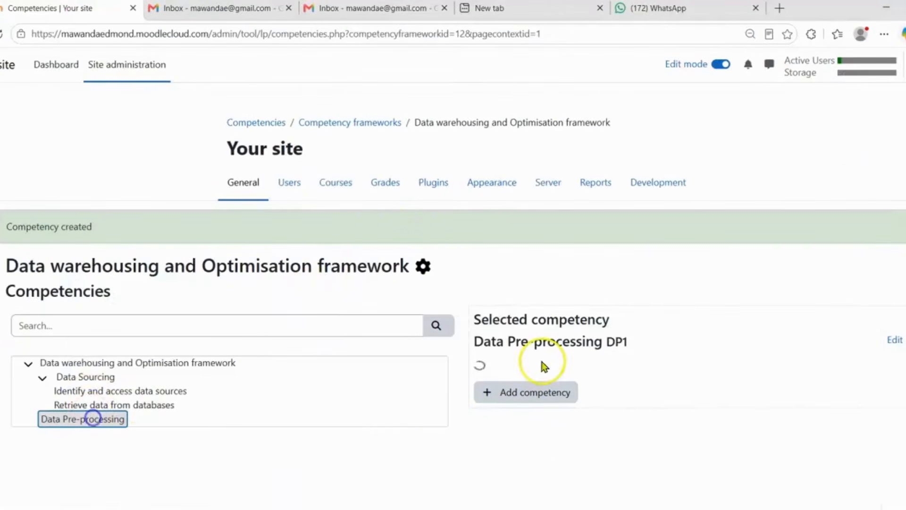
click(893, 341)
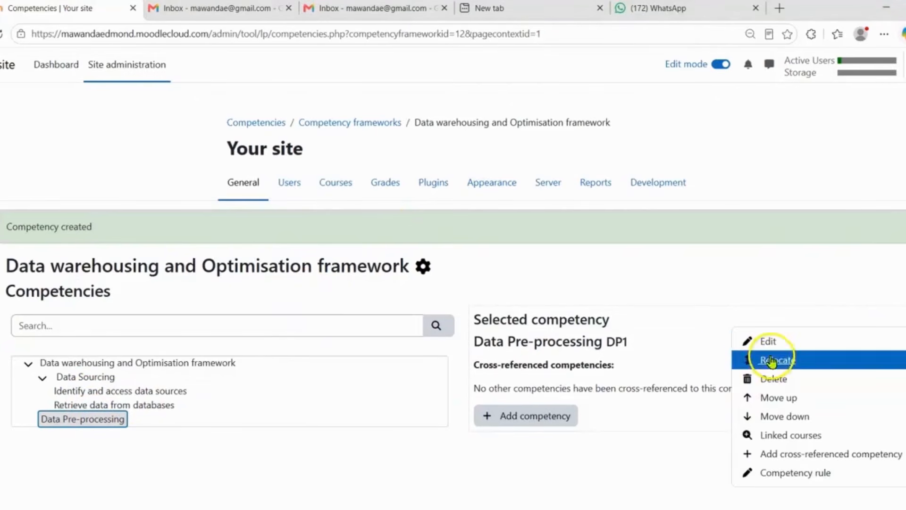
click(773, 343)
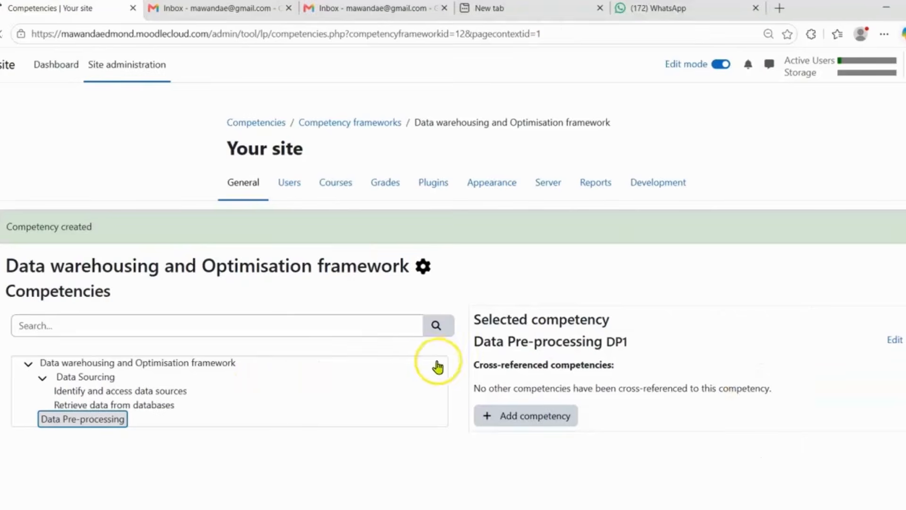
click(309, 408)
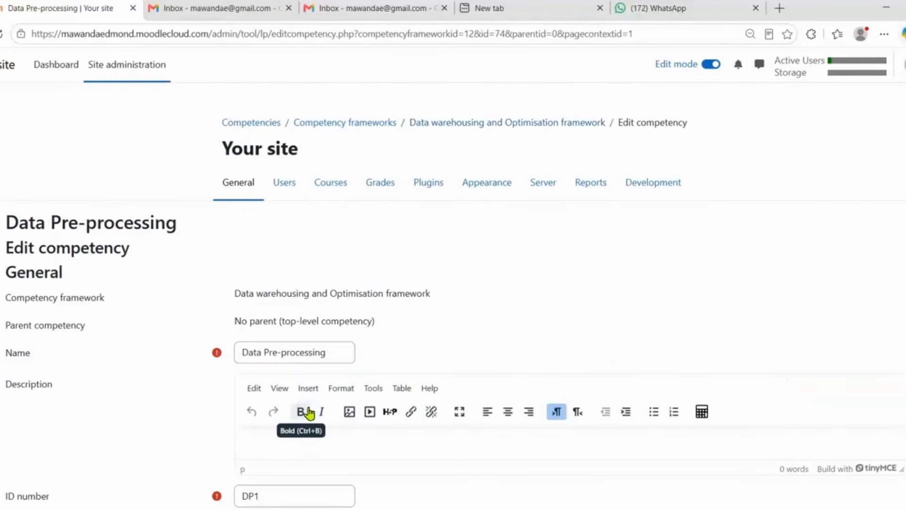
click(286, 443)
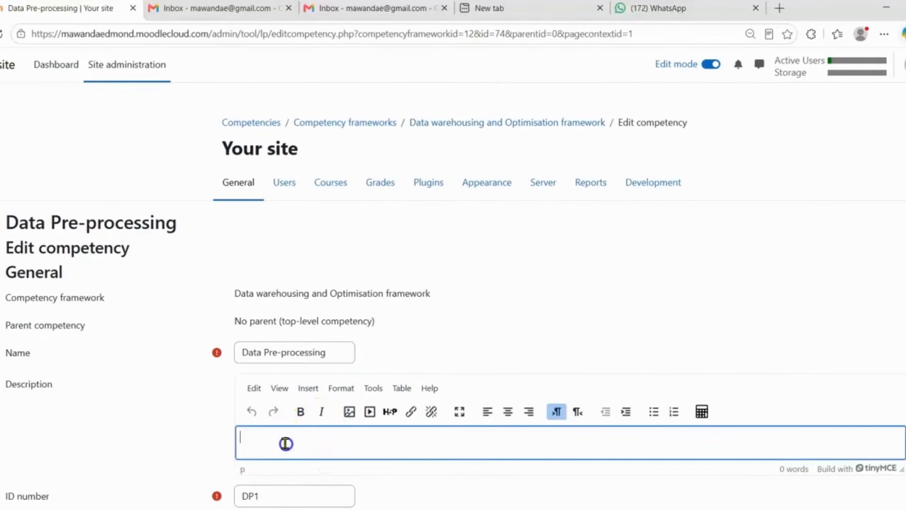
key(ctrl+v)
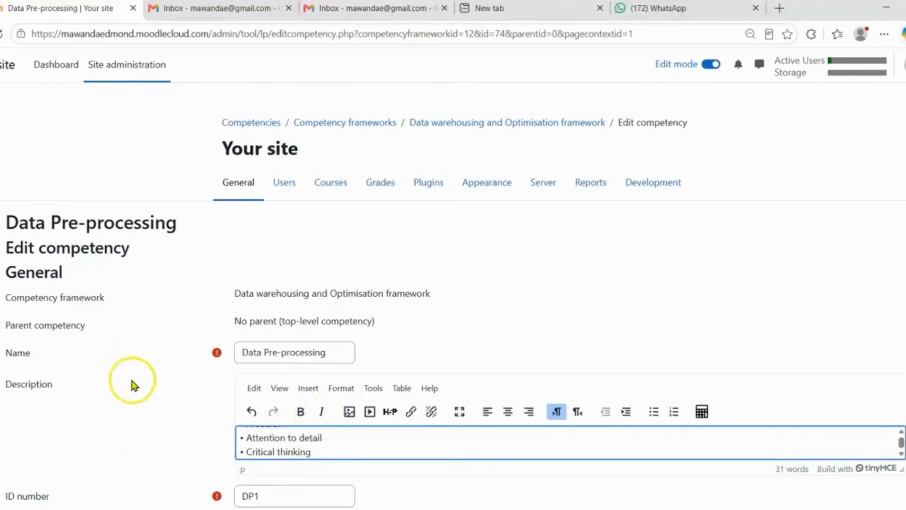
scroll(151, 401, down, 3)
click(273, 444)
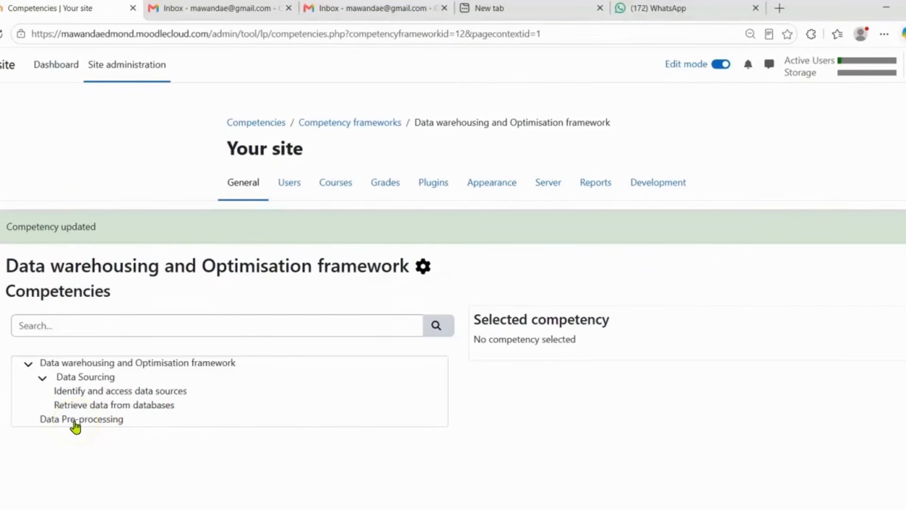
Select Data Pre-processing in the tree, copy the unit "Assess data quality" from the Word table, and return to the browser.
click(75, 421)
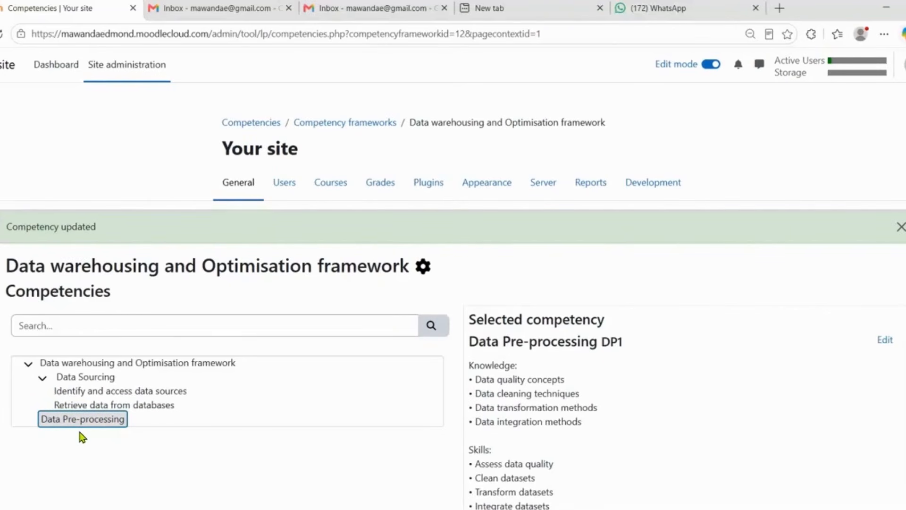
click(100, 425)
mouse_move(578, 509)
click(577, 480)
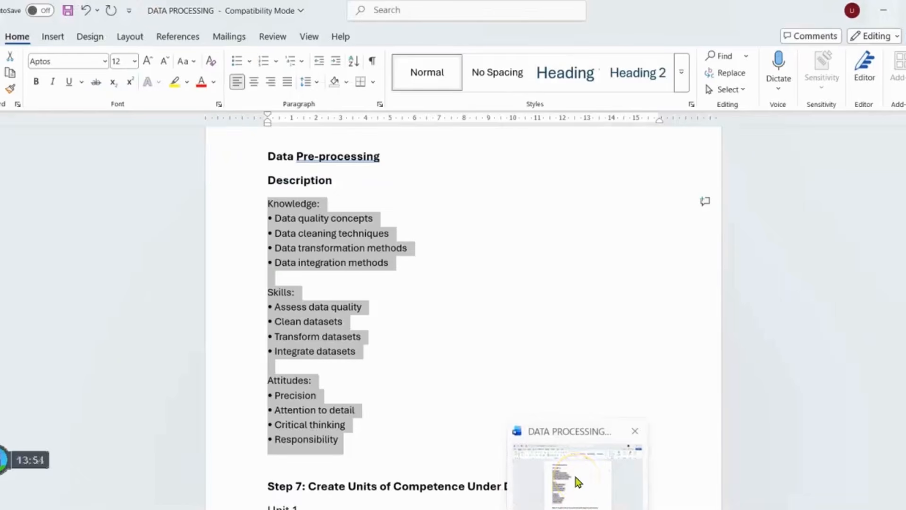
scroll(391, 355, up, 4)
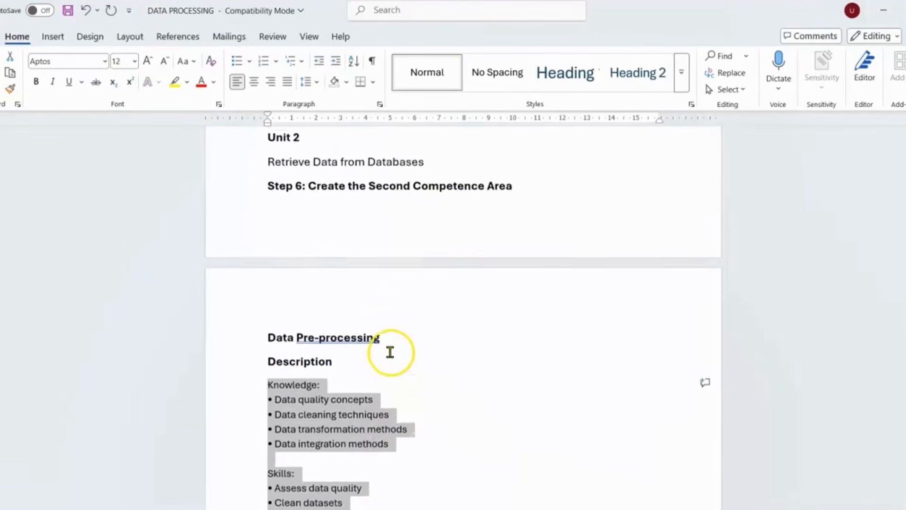
scroll(391, 352, up, 9)
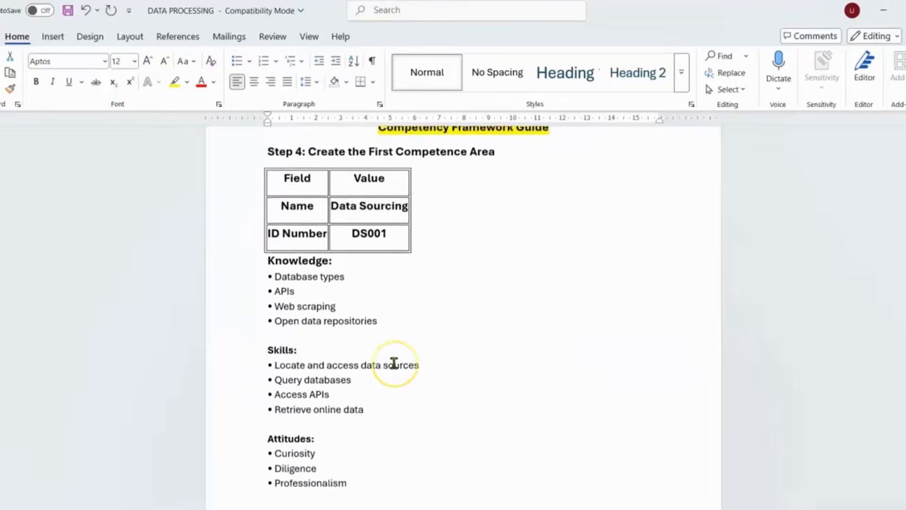
scroll(395, 364, up, 3)
scroll(394, 363, up, 2)
scroll(385, 360, down, 10)
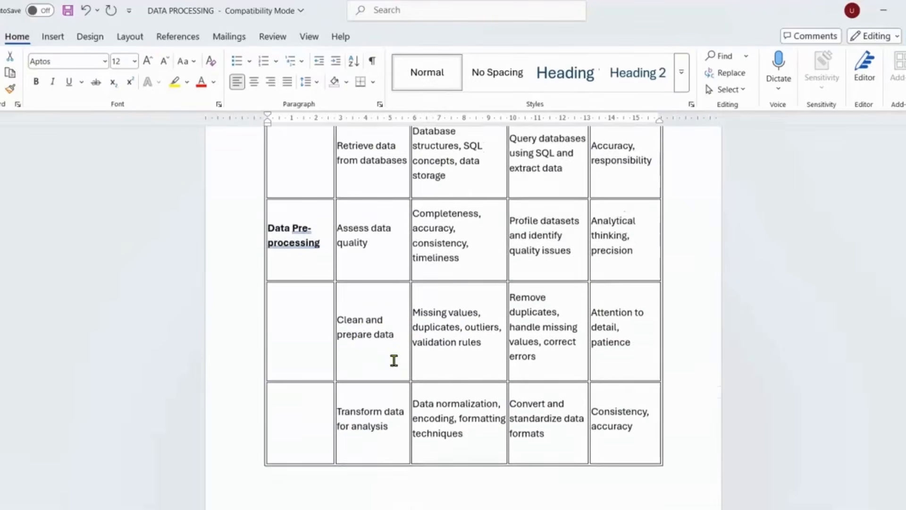
scroll(395, 361, up, 1)
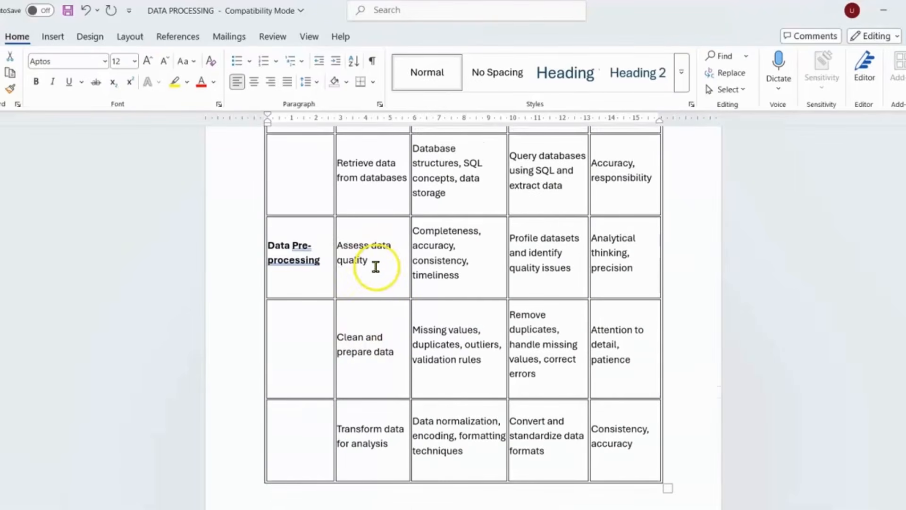
drag(368, 263, 351, 254)
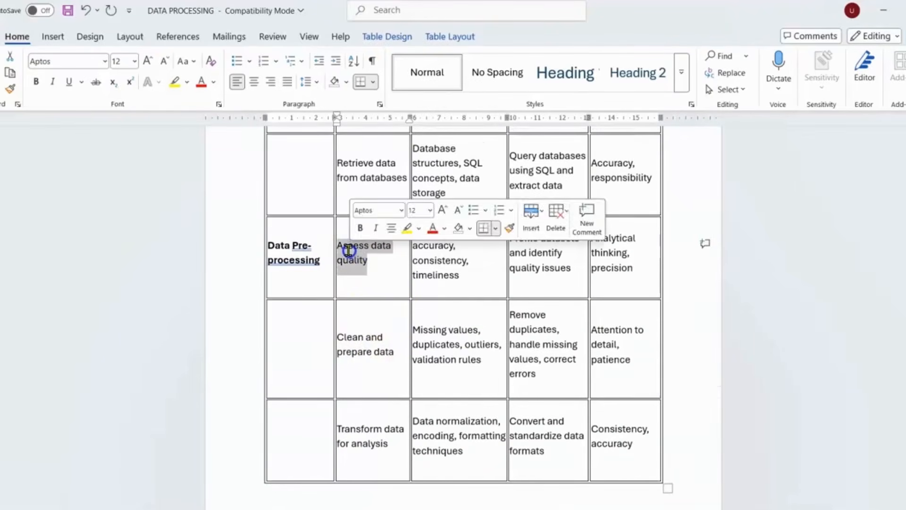
right_click(348, 252)
click(402, 259)
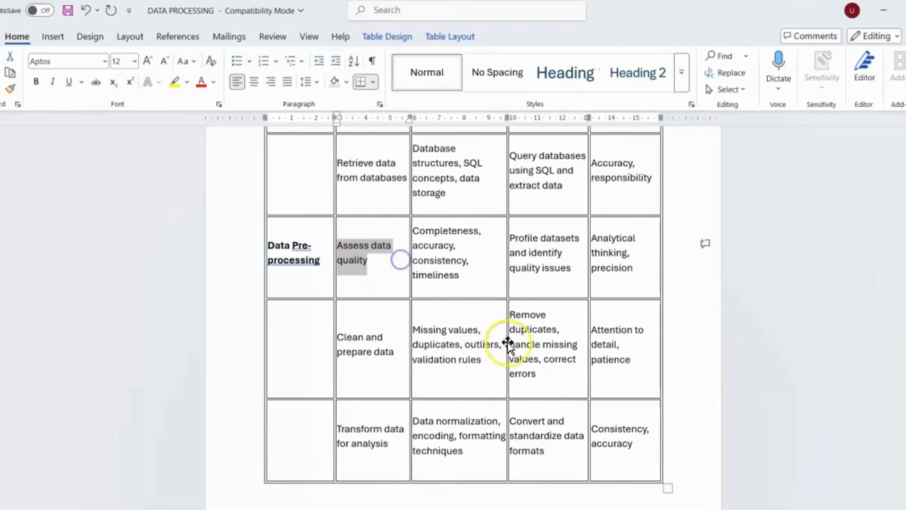
mouse_move(490, 509)
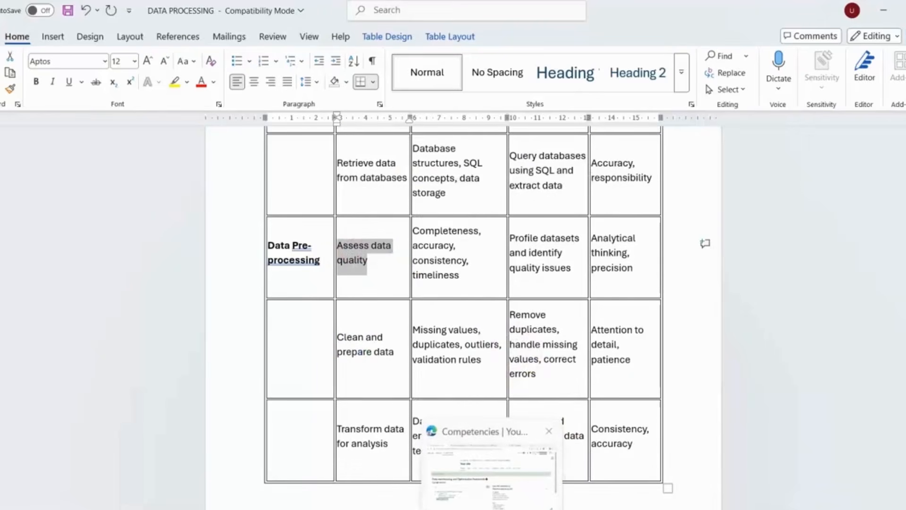
click(522, 499)
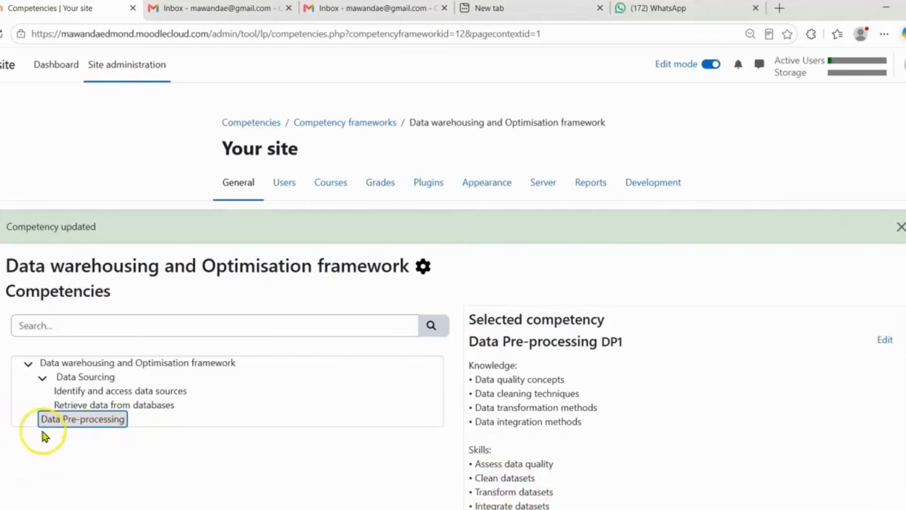
Add a child competency under Data Pre-processing named "Assess data quality" with ID number DP1.1, and save it.
scroll(142, 403, down, 3)
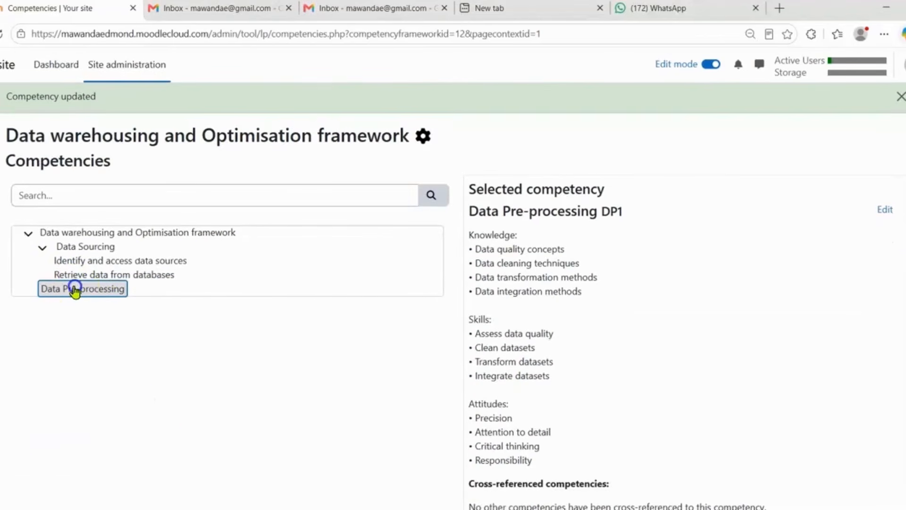
scroll(561, 378, down, 2)
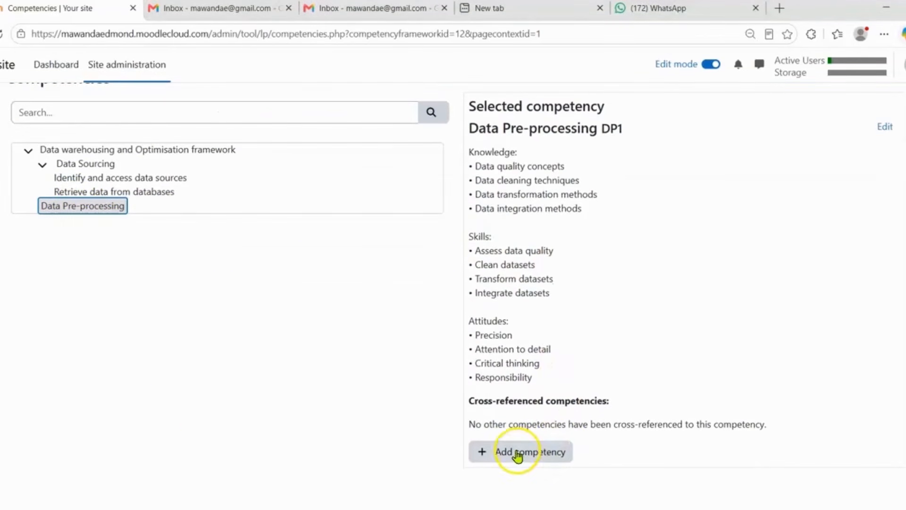
click(519, 454)
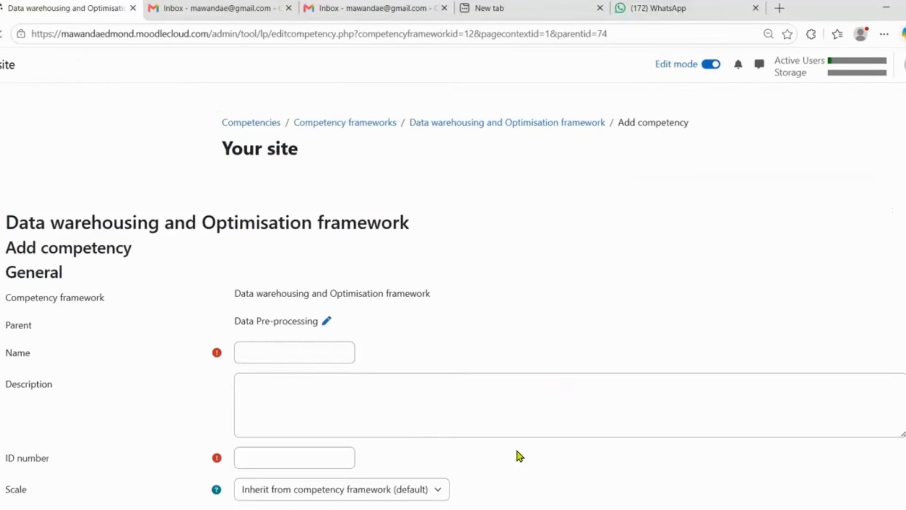
click(279, 357)
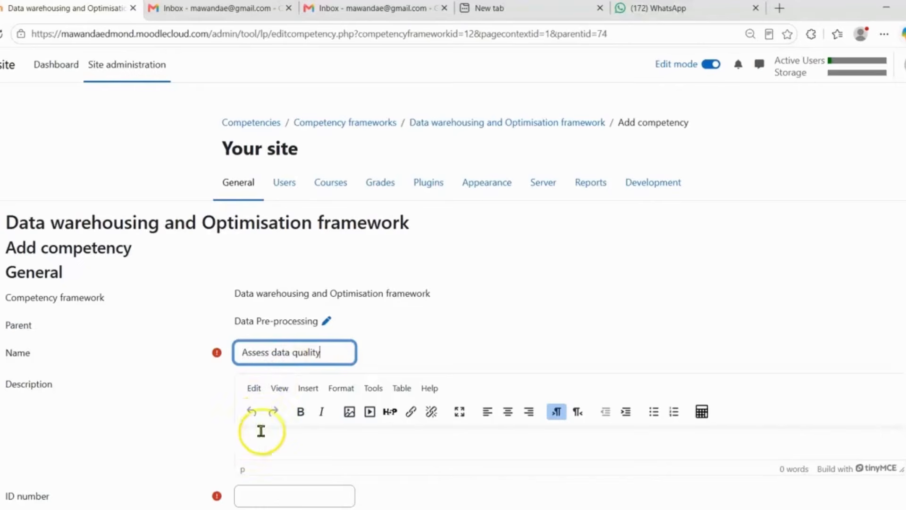
scroll(261, 431, down, 3)
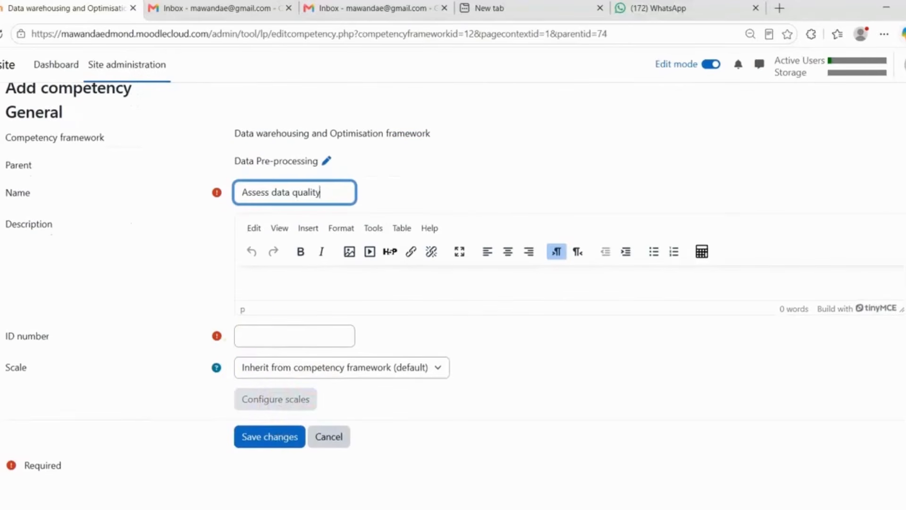
key(alt+Tab)
click(285, 337)
text(DP1.1)
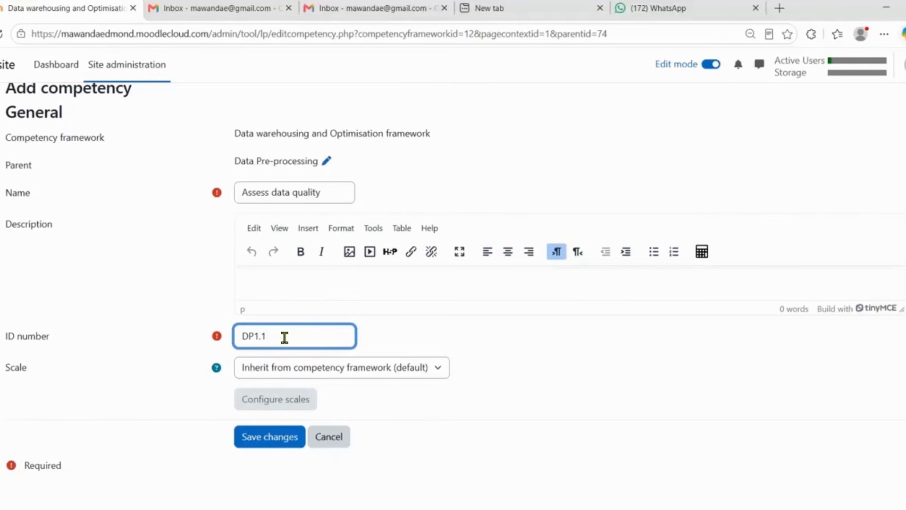
click(278, 438)
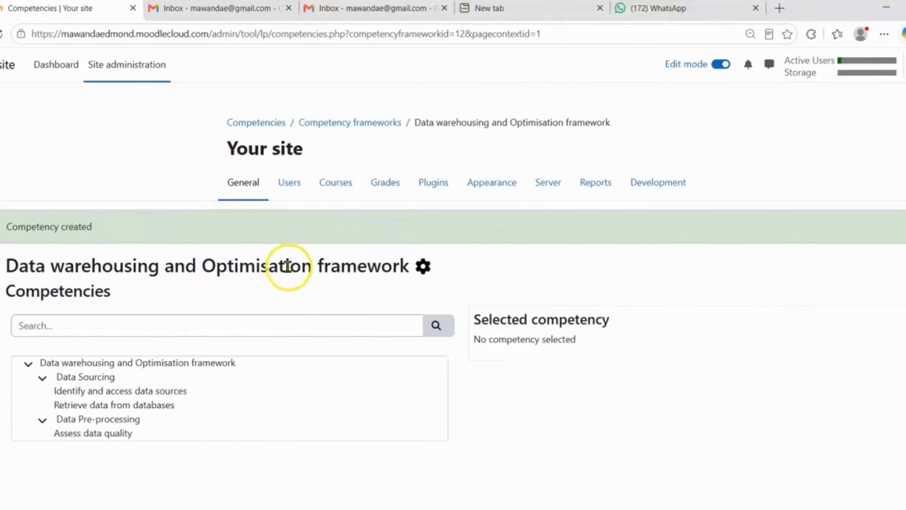
Examine the framework's competencies and their descriptions against the unit of competence table in the Word document, returning to the browser each time.
click(115, 420)
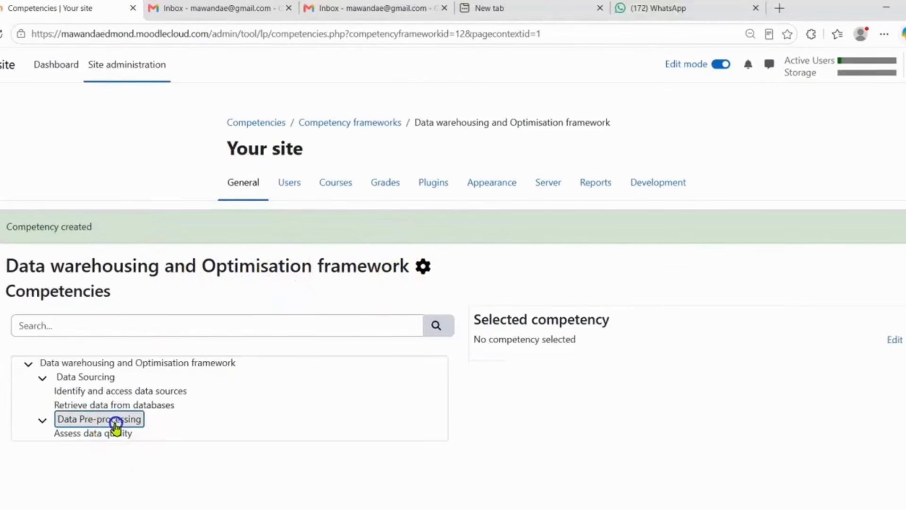
click(95, 433)
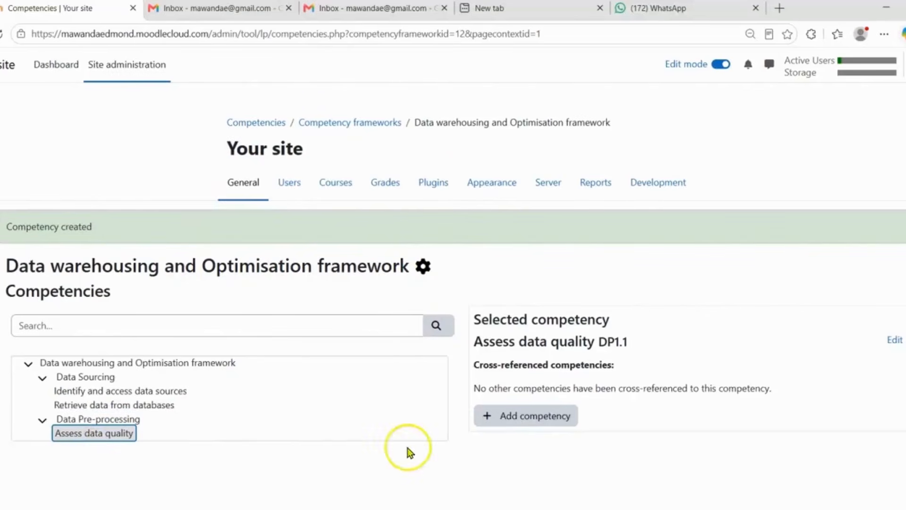
key(alt+Tab)
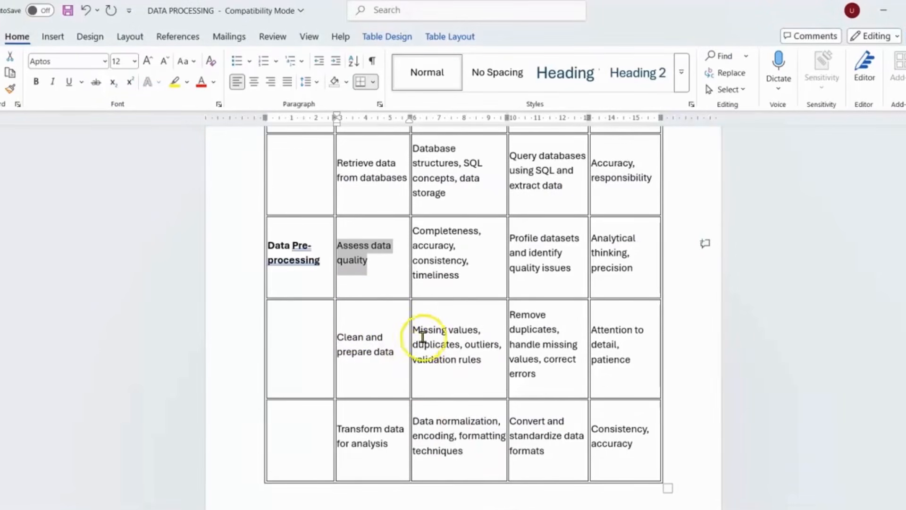
click(883, 10)
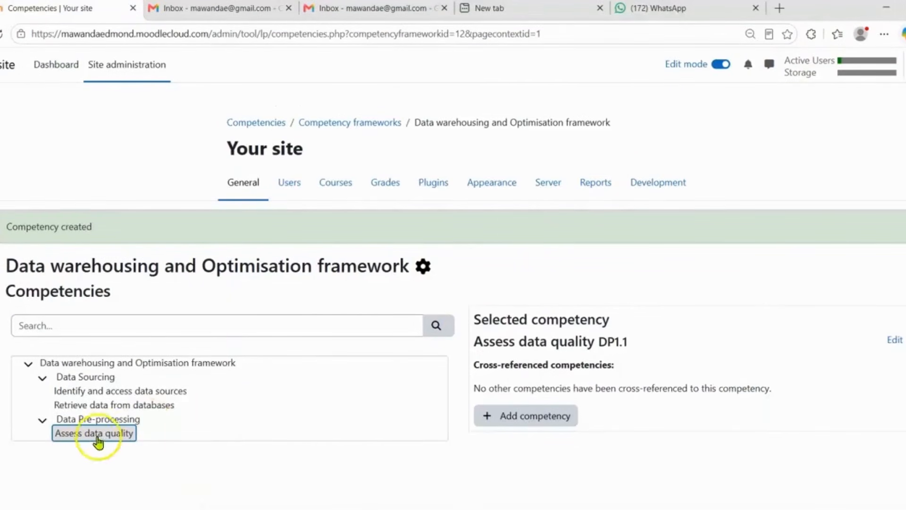
click(77, 366)
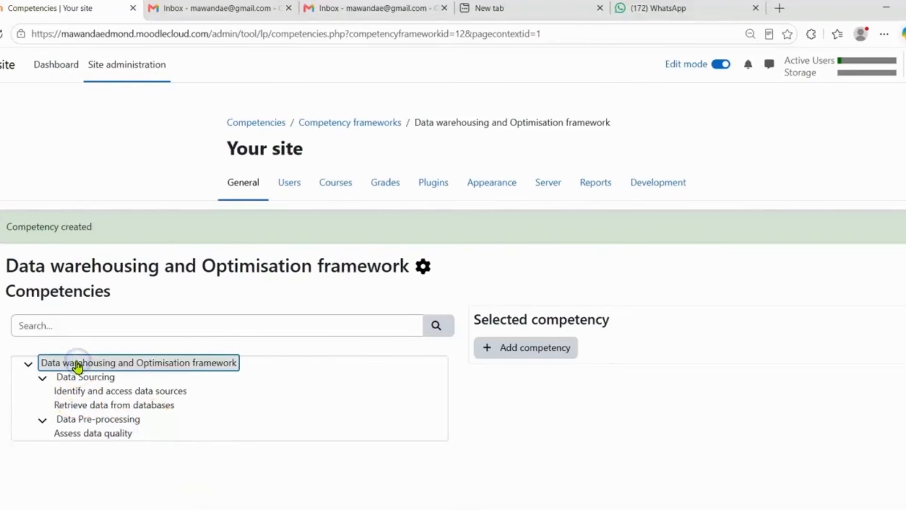
click(88, 380)
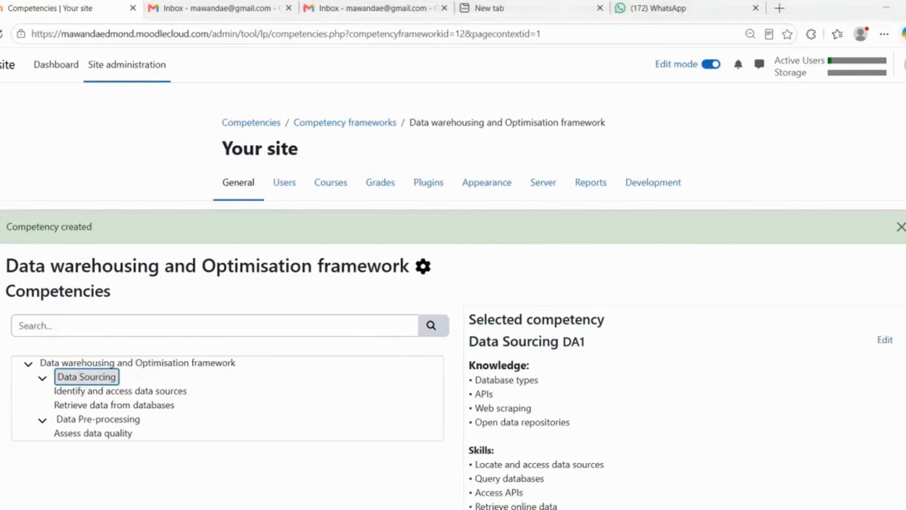
key(alt+Tab)
scroll(409, 293, up, 3)
scroll(410, 294, up, 5)
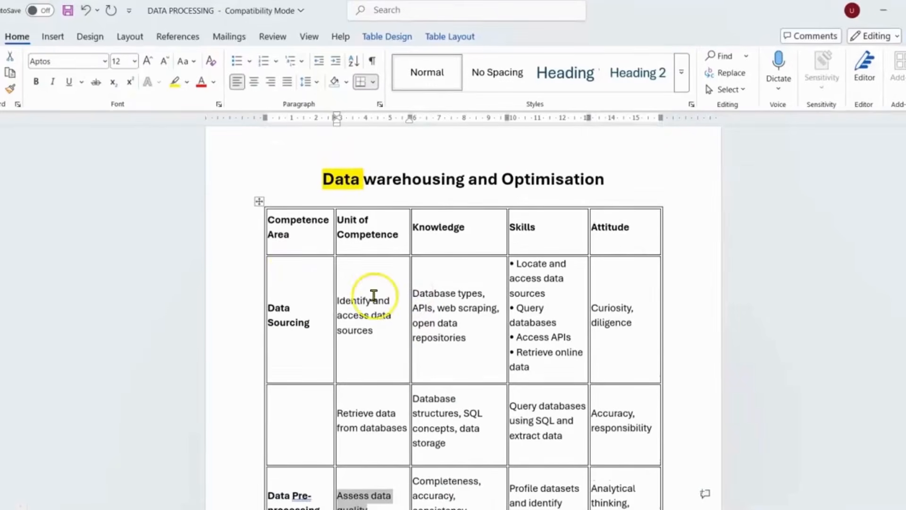
click(884, 11)
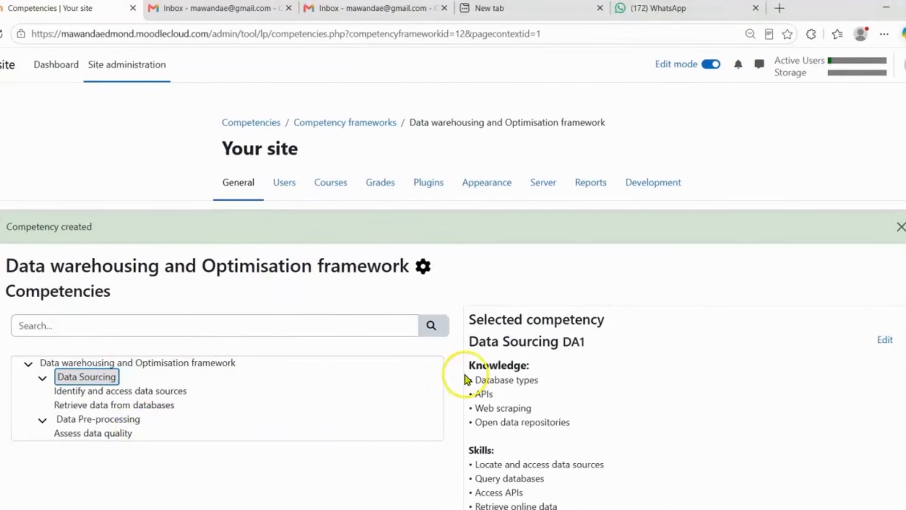
click(108, 419)
scroll(539, 368, down, 1)
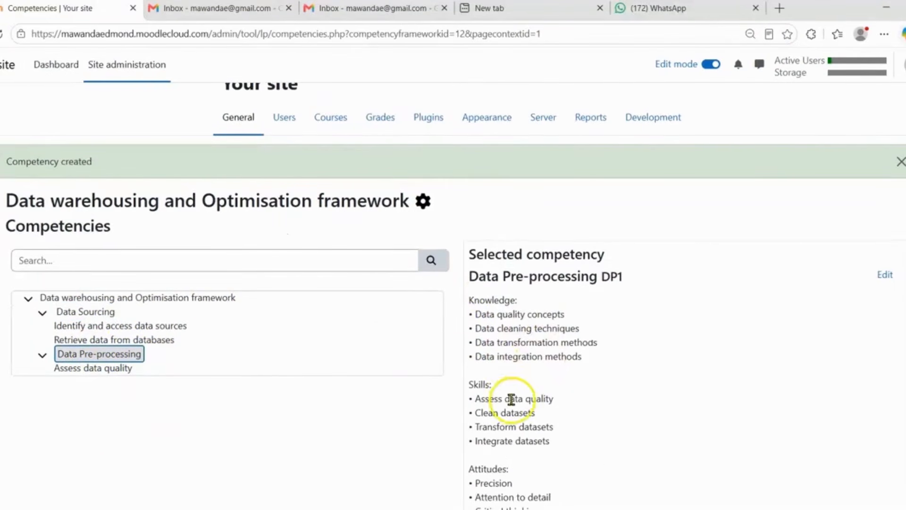
scroll(501, 401, down, 1)
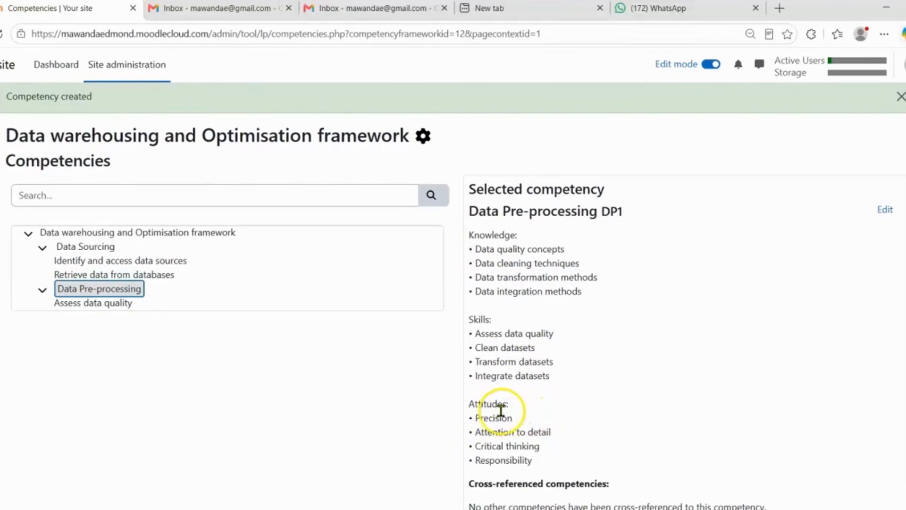
scroll(522, 418, up, 1)
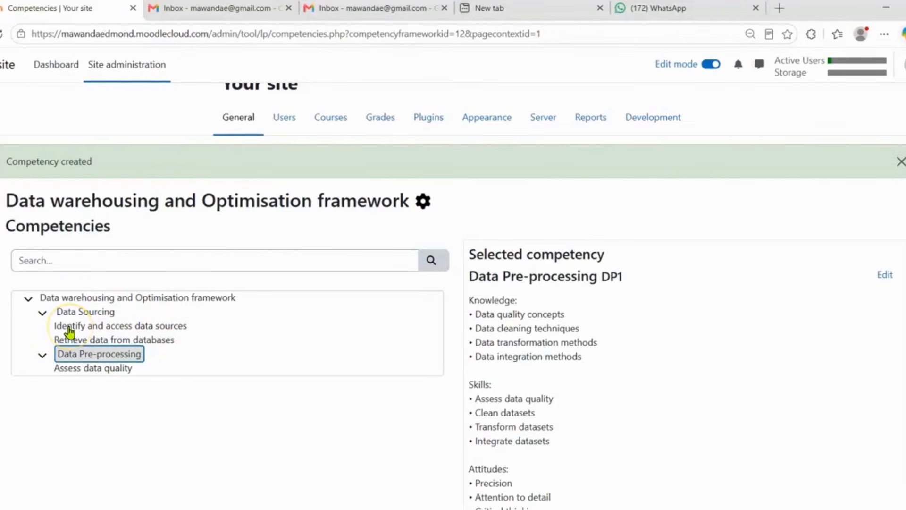
Set the Data Sourcing competency rule to mark as complete when all children are complete, and save the changes.
click(104, 314)
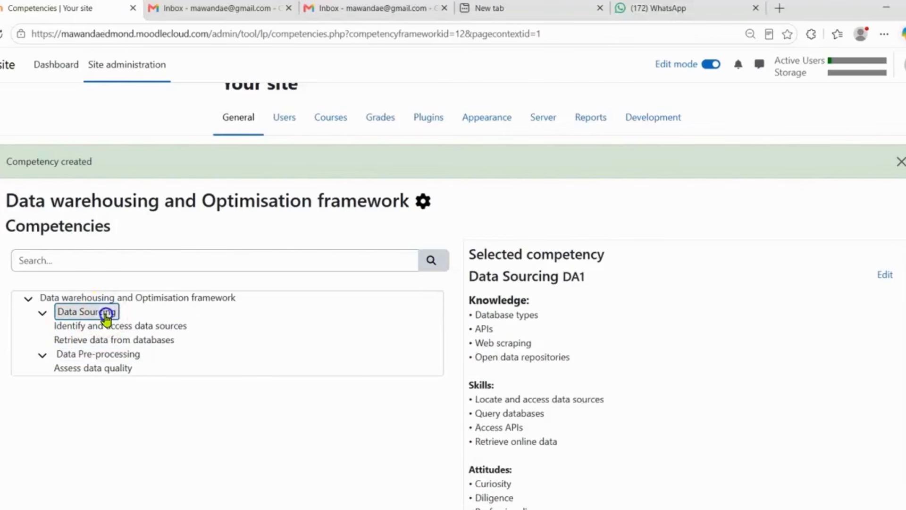
click(881, 279)
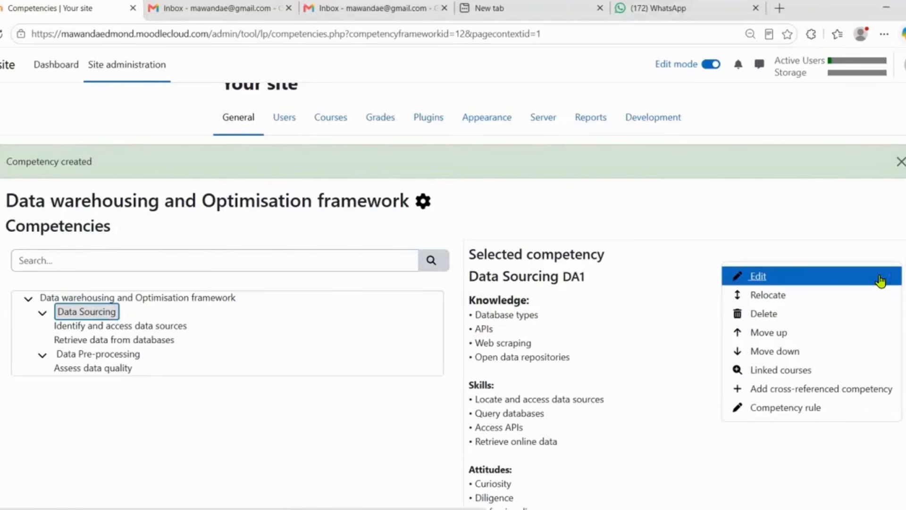
click(783, 416)
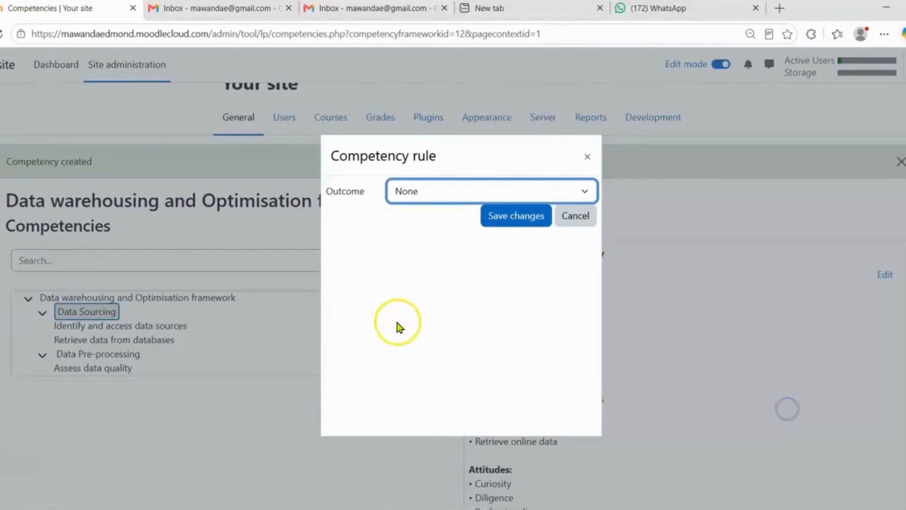
click(585, 191)
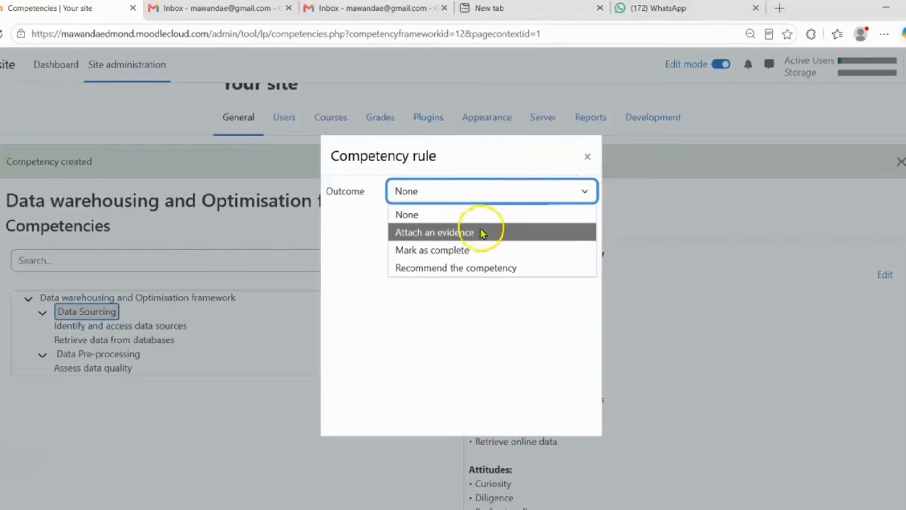
click(444, 251)
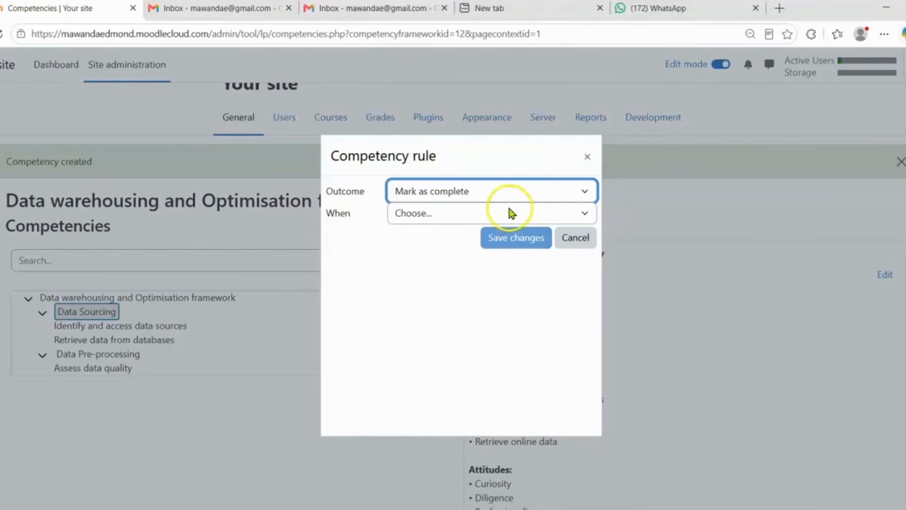
click(585, 215)
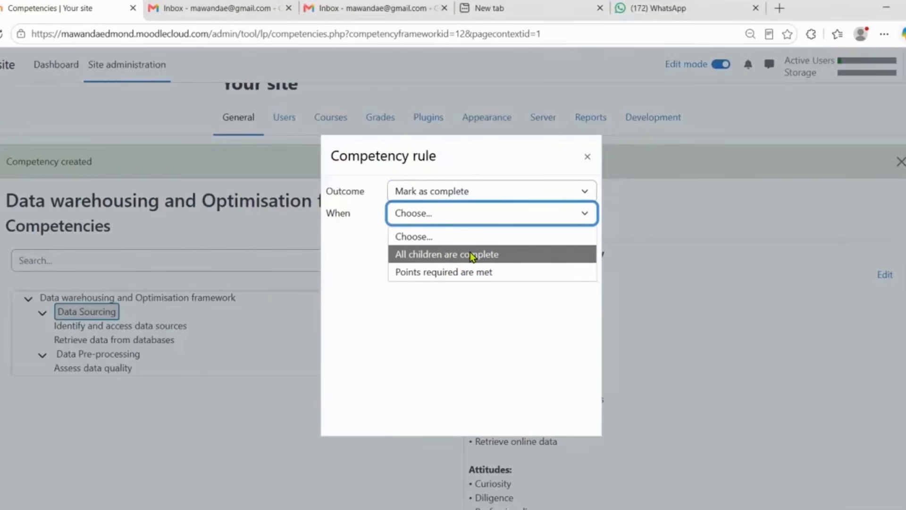
click(470, 255)
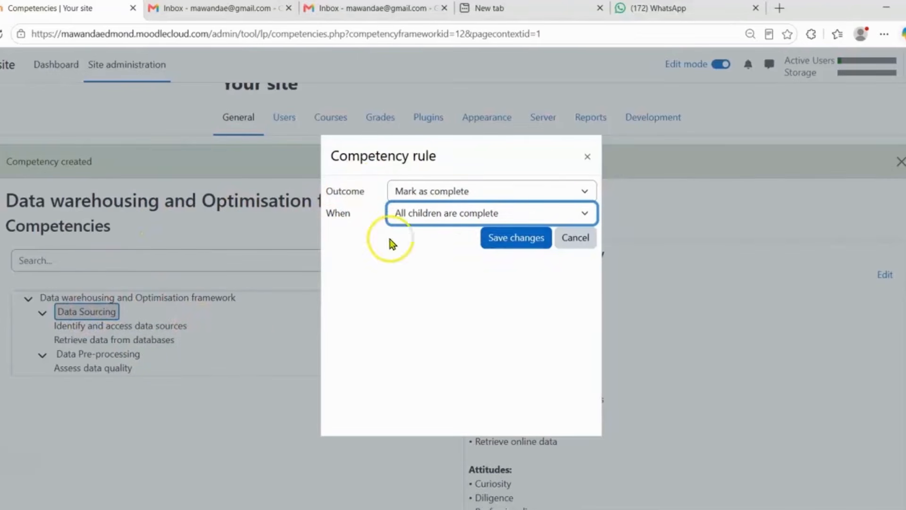
click(520, 243)
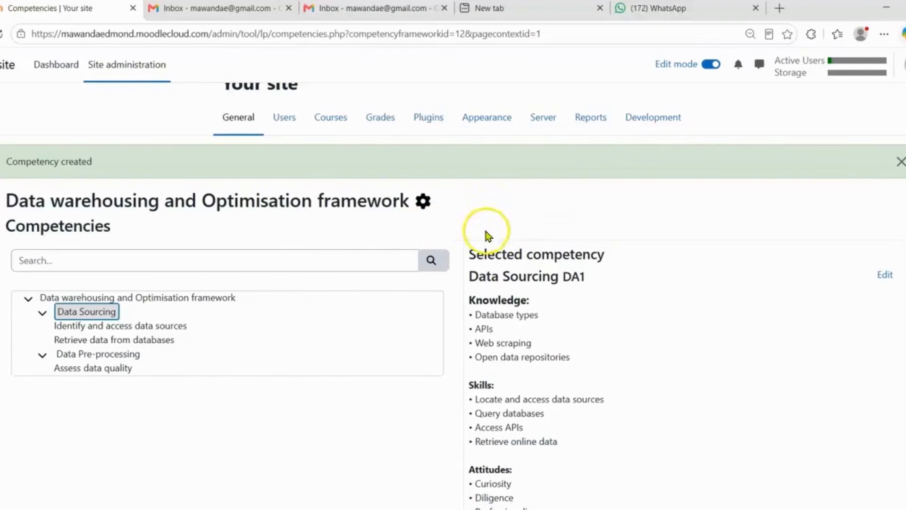
Open the competency rule of Data Pre-processing and its outcome options.
click(107, 355)
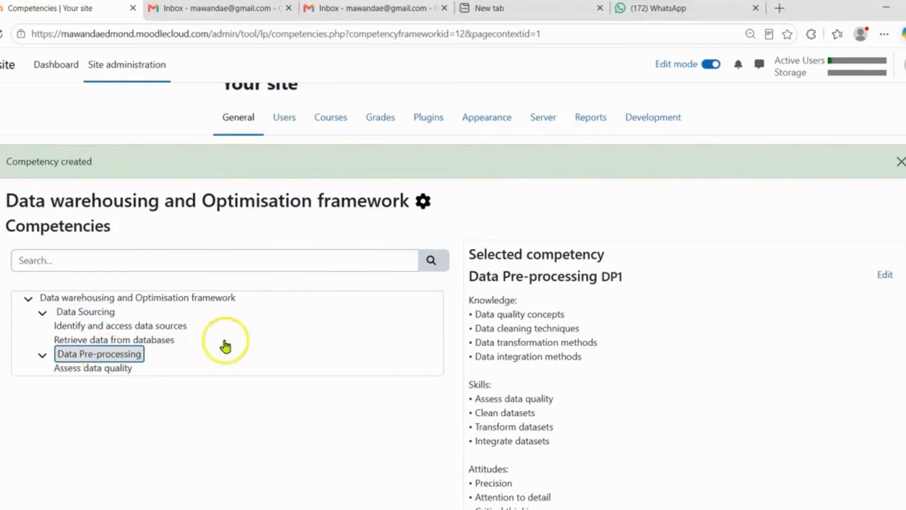
click(887, 276)
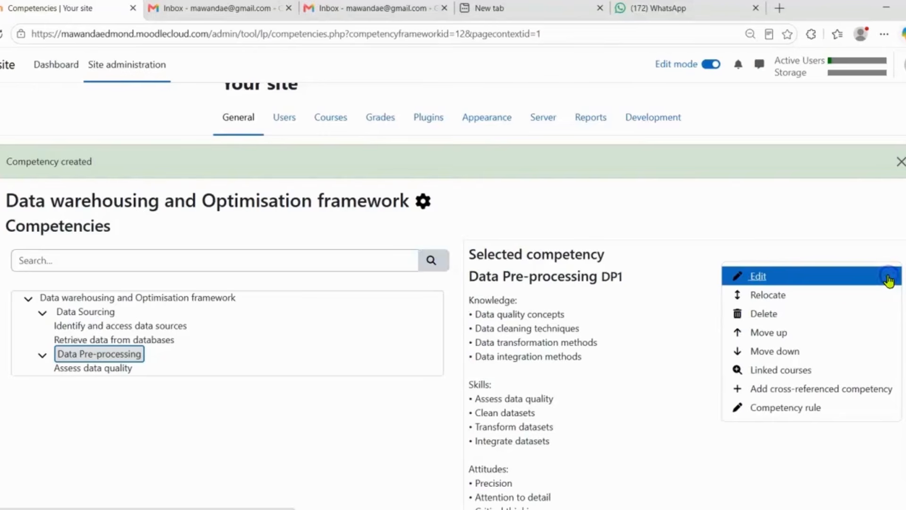
click(785, 407)
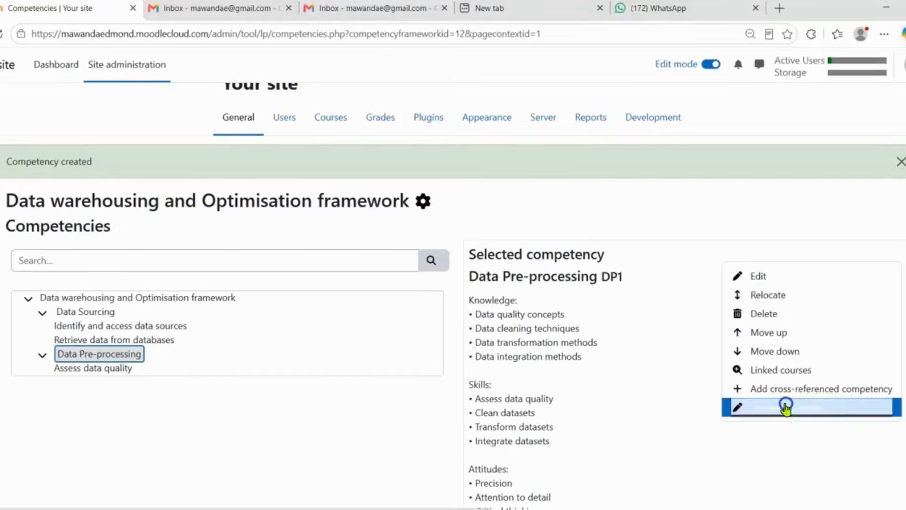
click(567, 201)
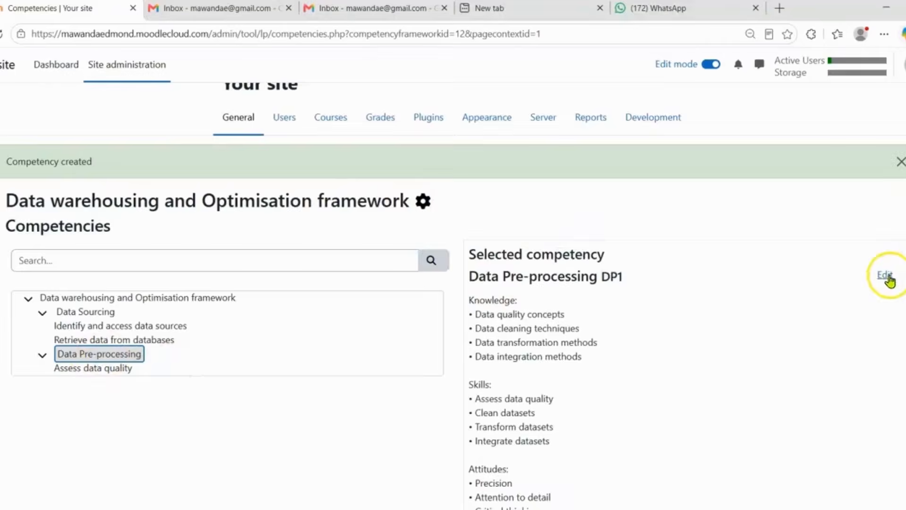
click(885, 274)
click(781, 409)
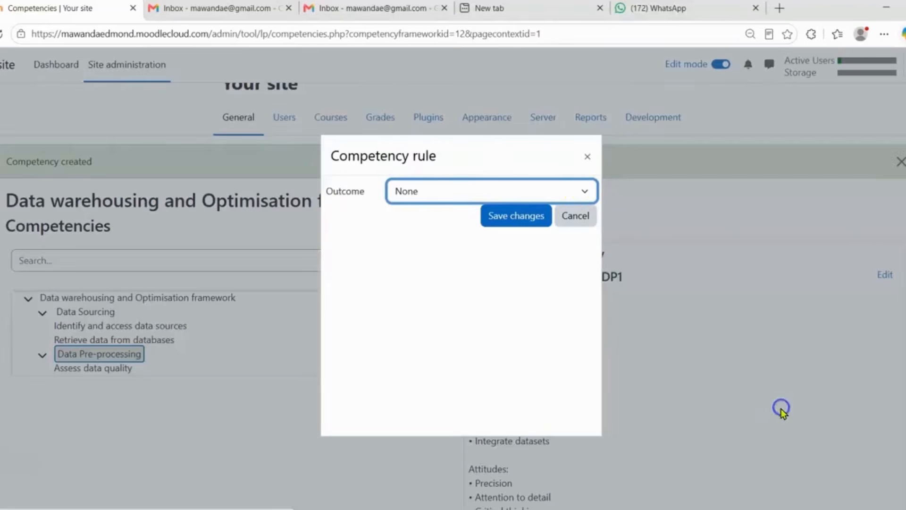
click(587, 188)
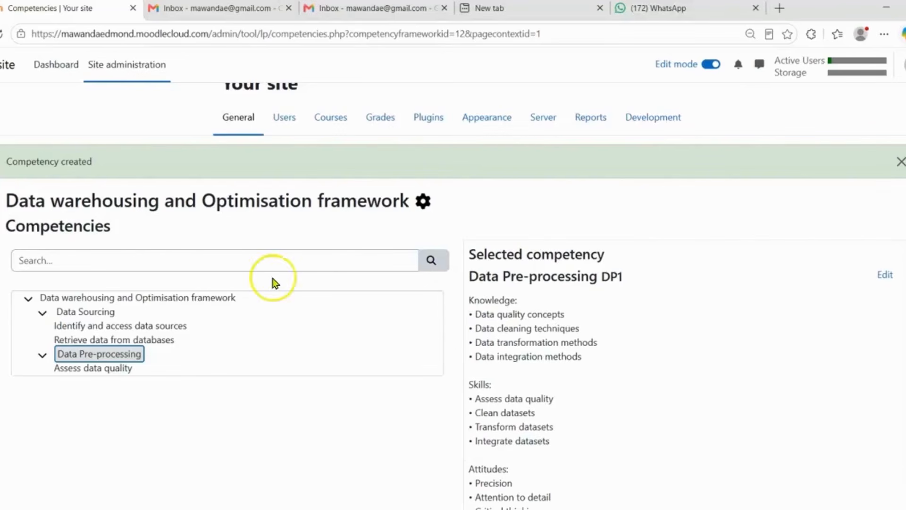
Return to the Competencies category page of the site administration.
scroll(279, 324, up, 2)
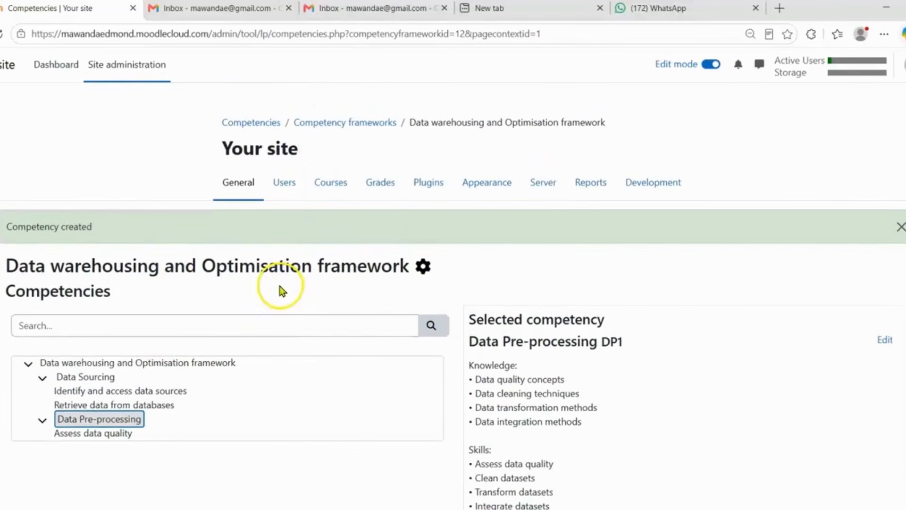
click(263, 124)
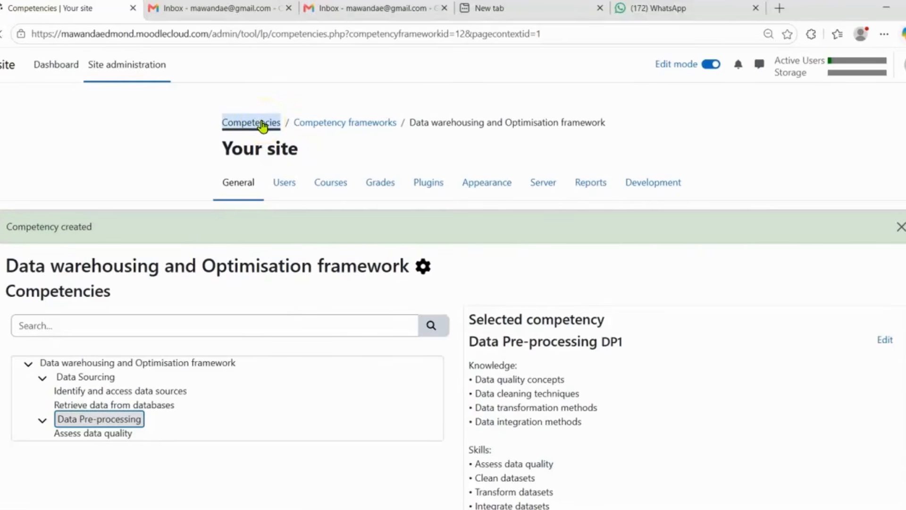
scroll(217, 361, down, 1)
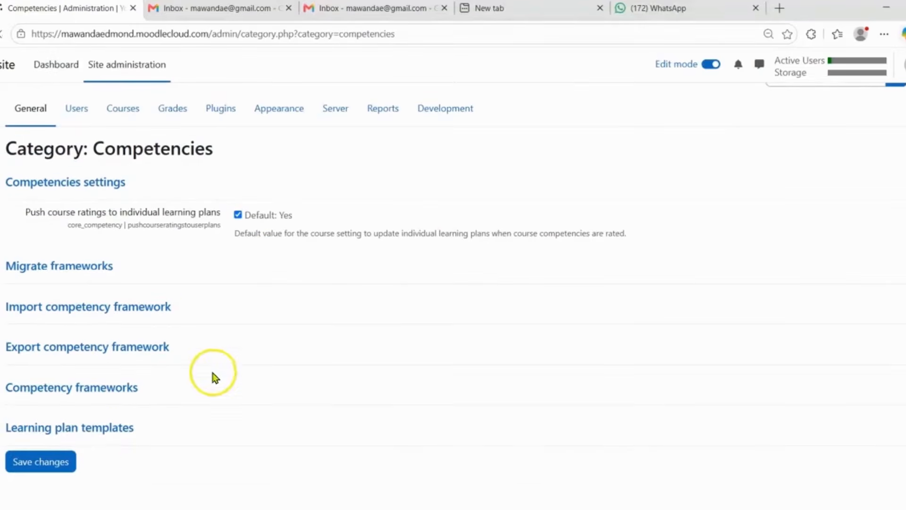
Create a new learning plan template named "DATA WAREHOUSING AND OPTIMISATION" and save it.
click(88, 428)
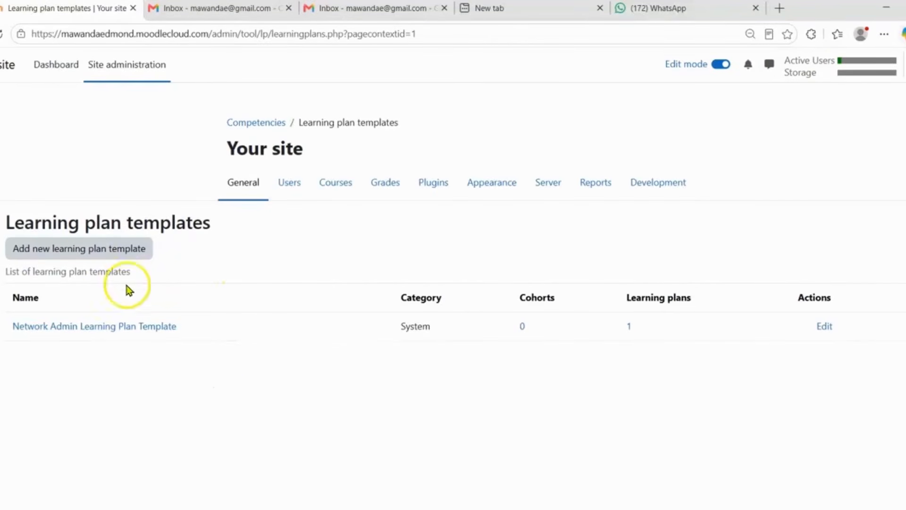
click(103, 258)
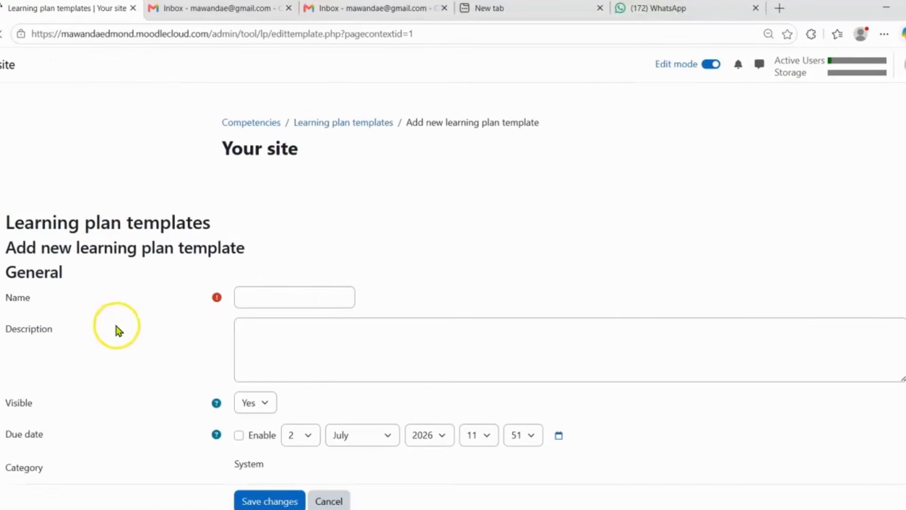
click(276, 302)
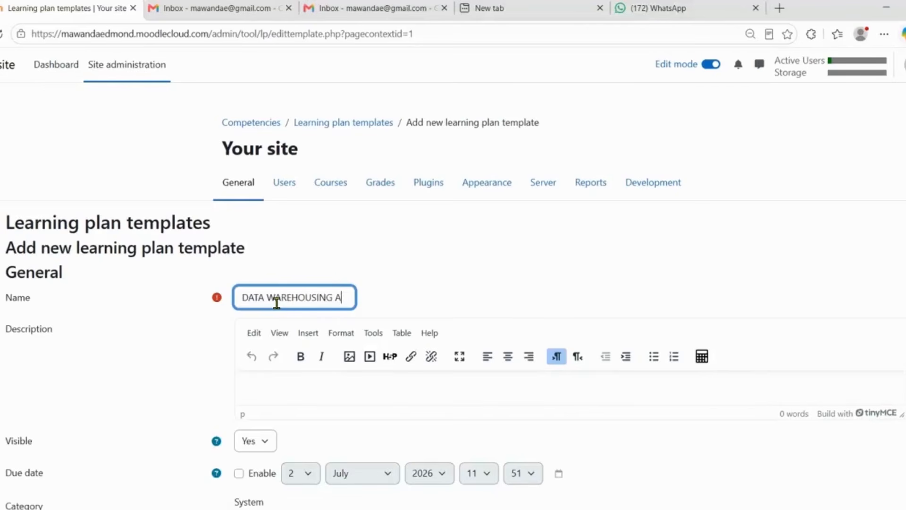
text(ND )
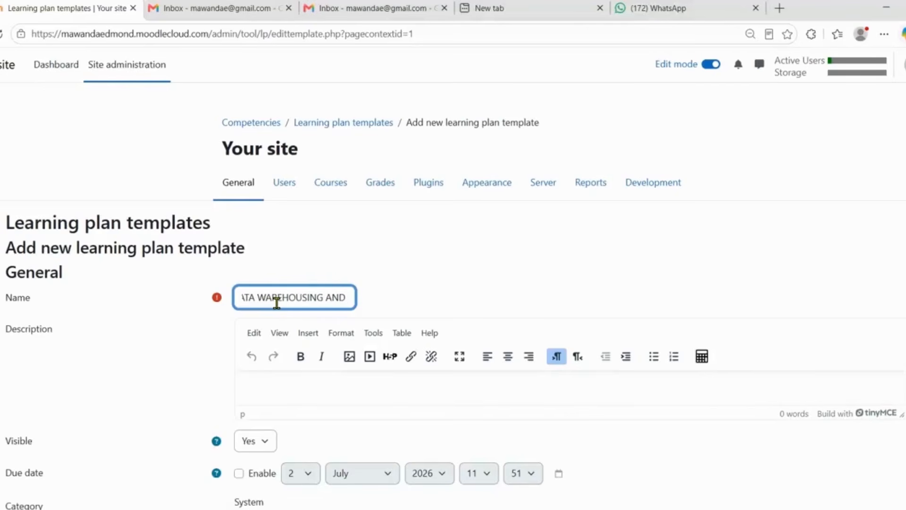
text(OPTIM)
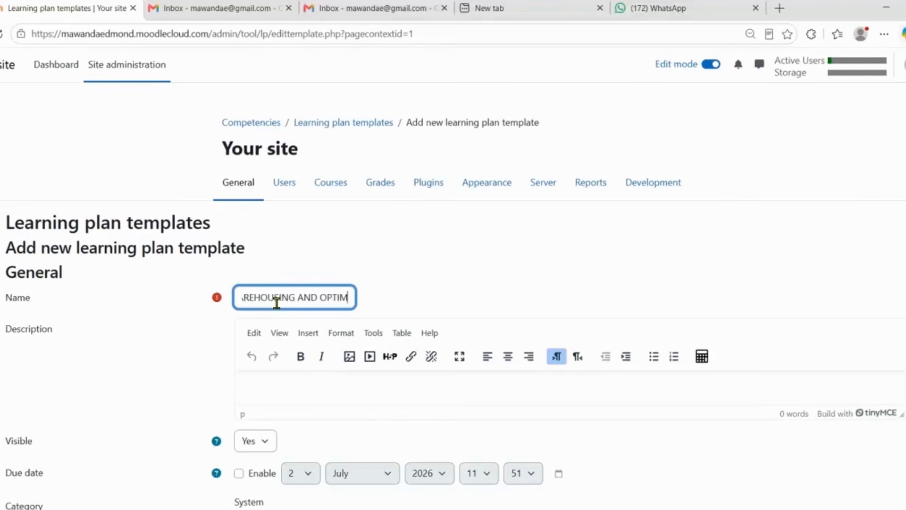
text(ISATION)
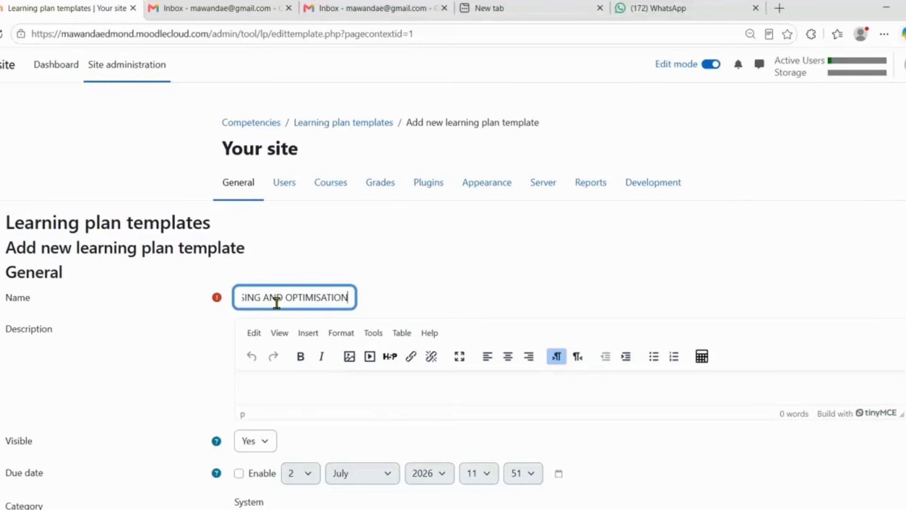
scroll(120, 348, down, 2)
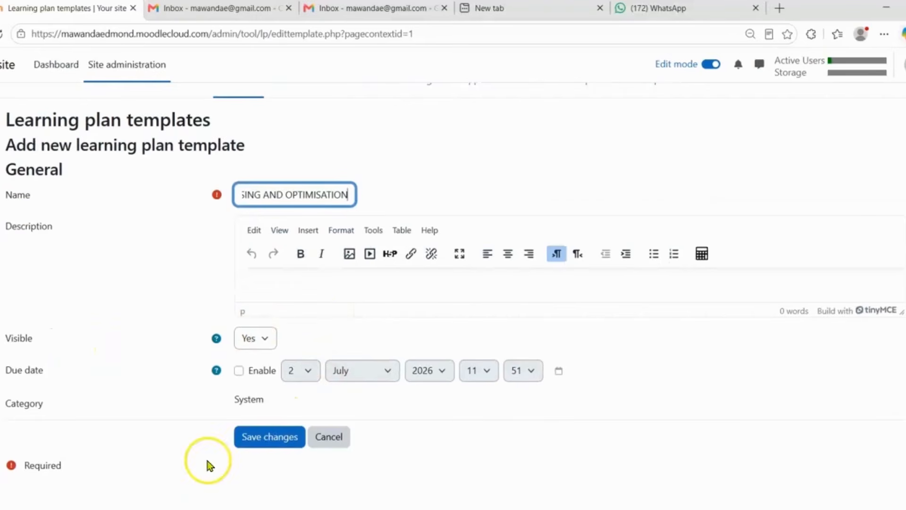
click(264, 439)
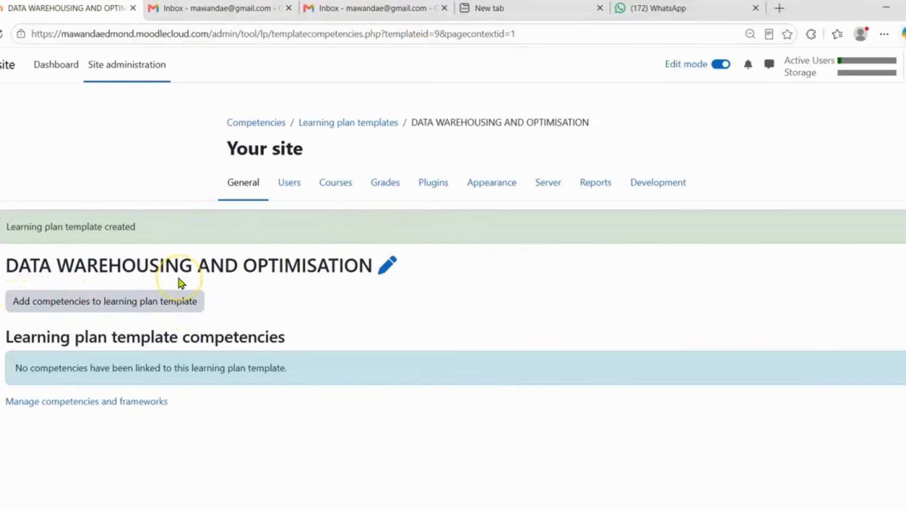
Rename the learning plan template as "DATA WAREHOUSING AND OPTIMISATION TEMPLATE" and save the changes.
click(167, 305)
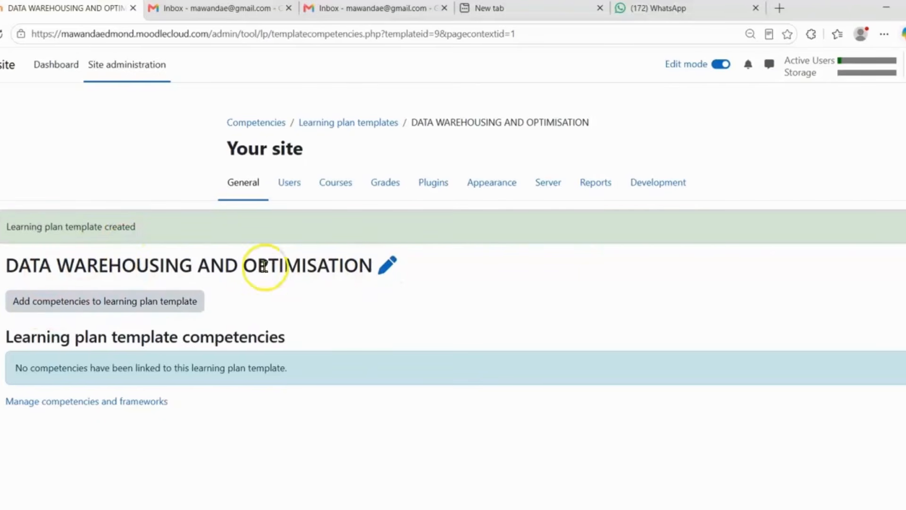
click(387, 269)
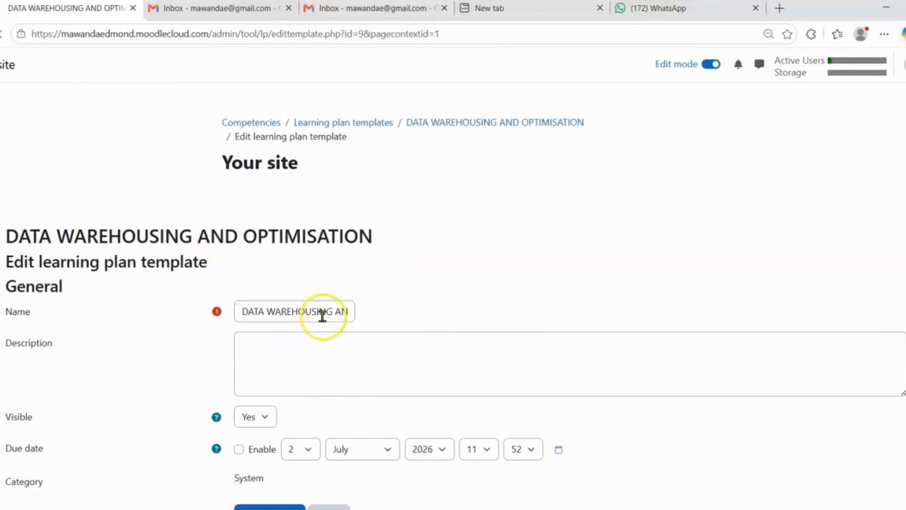
click(325, 312)
key(Right)
key(Right)
key(Right)
key(Right)
key(Right)
key(Right)
key(Right)
key(Right)
key(Right)
key(Right)
key(Right)
key(Right)
key(Right)
key(Right)
key(Right)
key(Right)
key(Right)
key(Right)
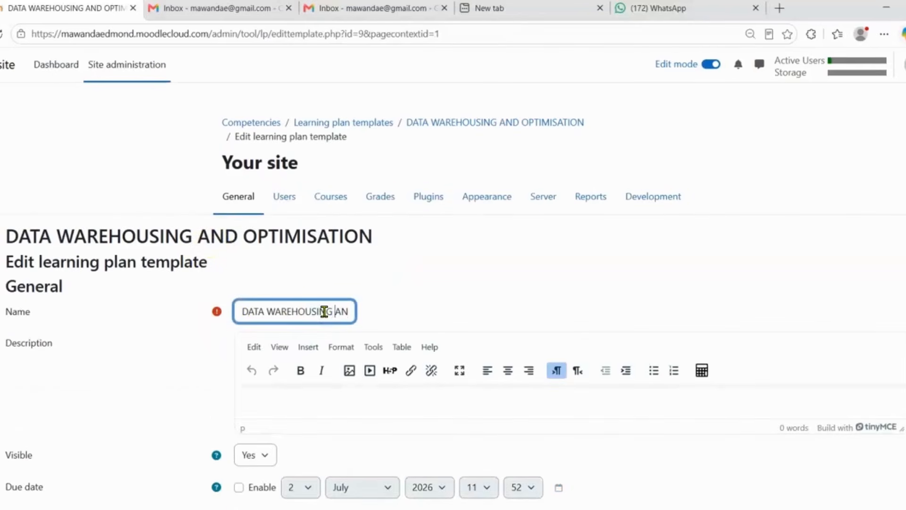
text(TE)
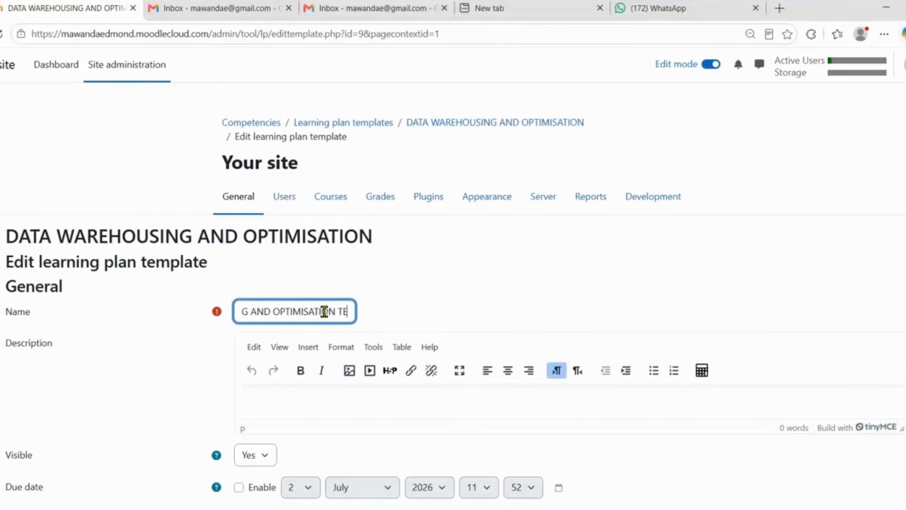
text(MPLATE)
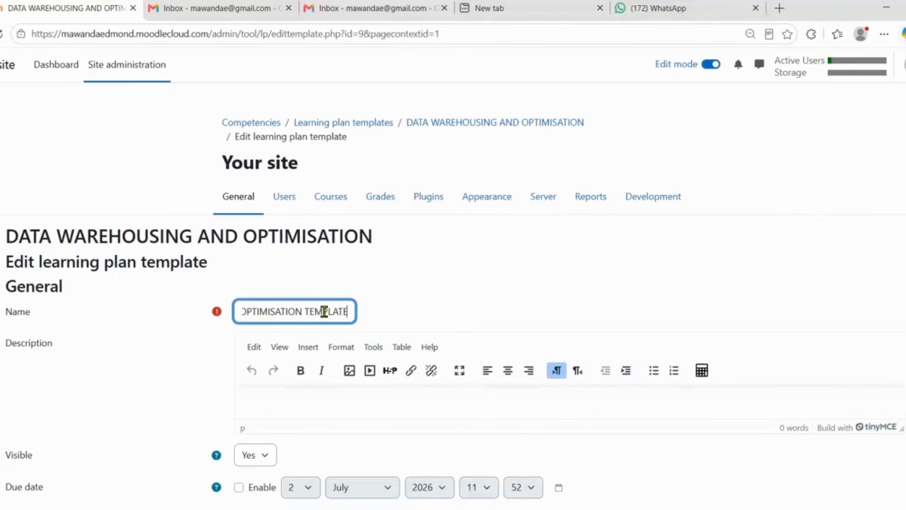
scroll(300, 405, down, 3)
click(271, 435)
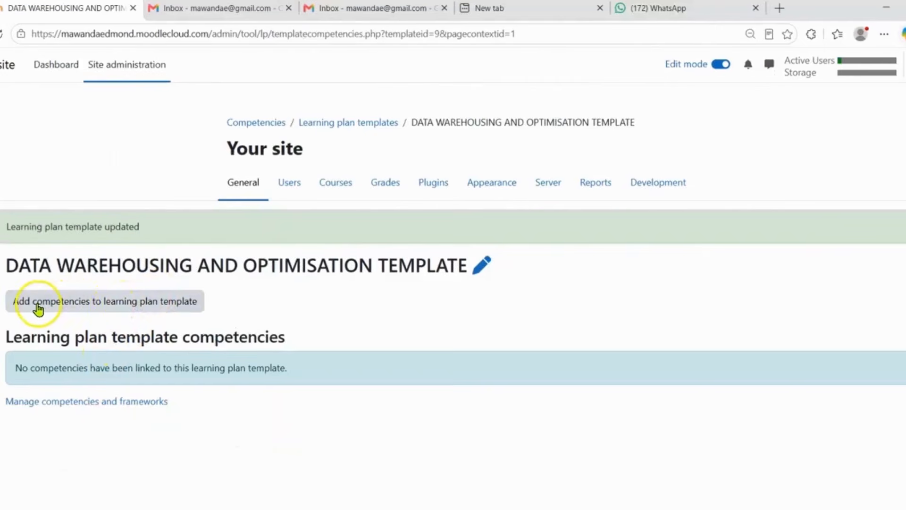
Add Data Sourcing, Data Pre-processing and all their child competencies from the Data warehousing and Optimisation framework DP01 to the template.
click(133, 304)
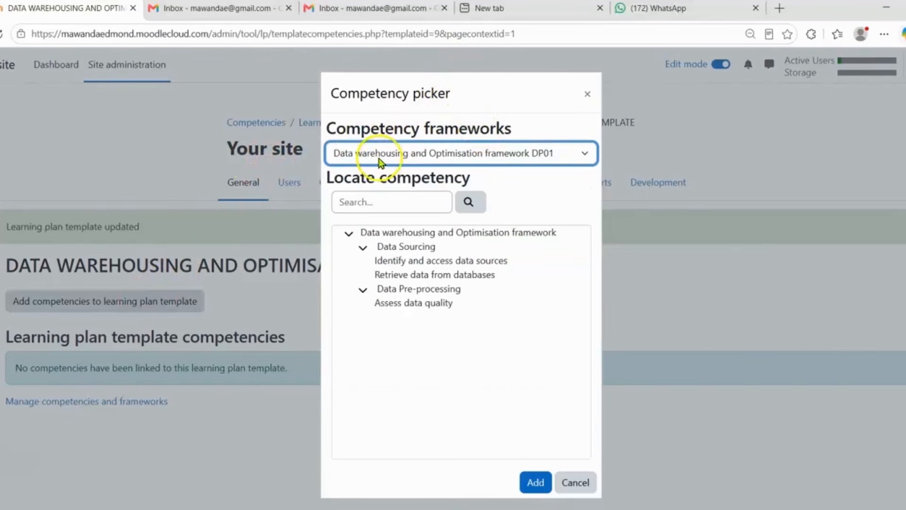
click(585, 155)
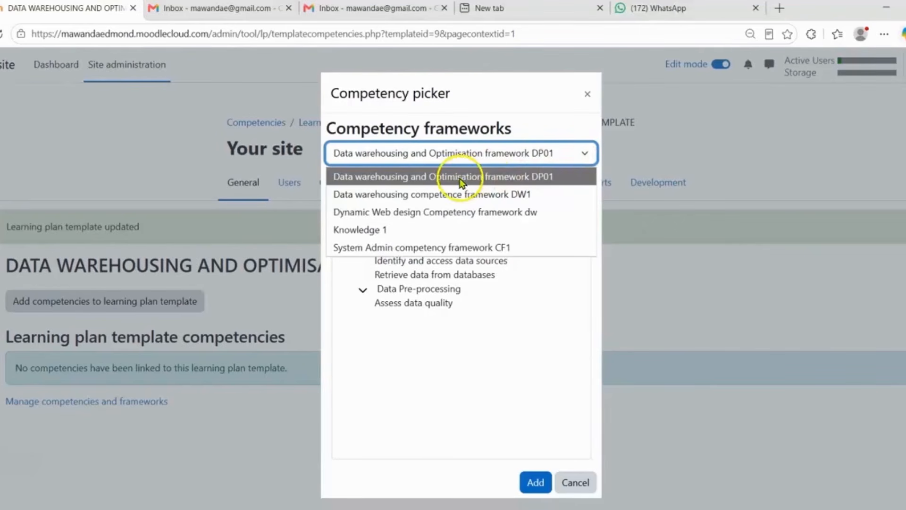
click(388, 178)
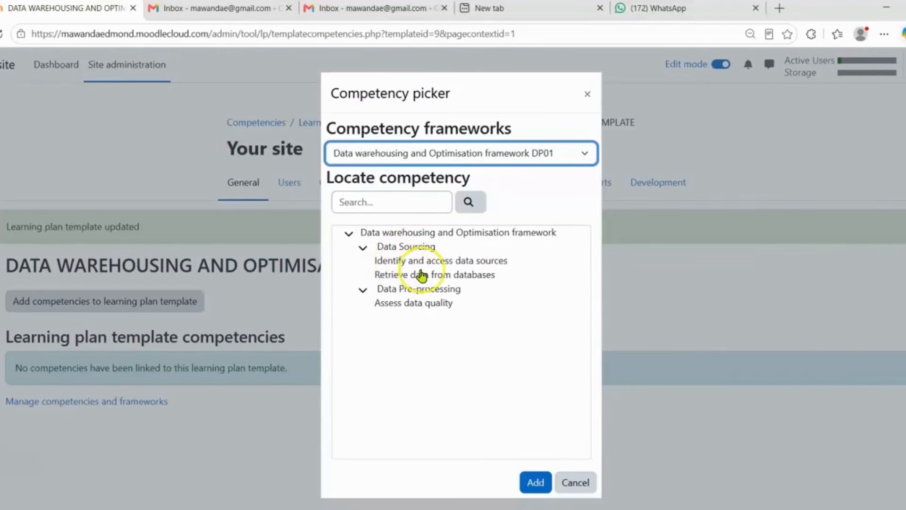
click(416, 247)
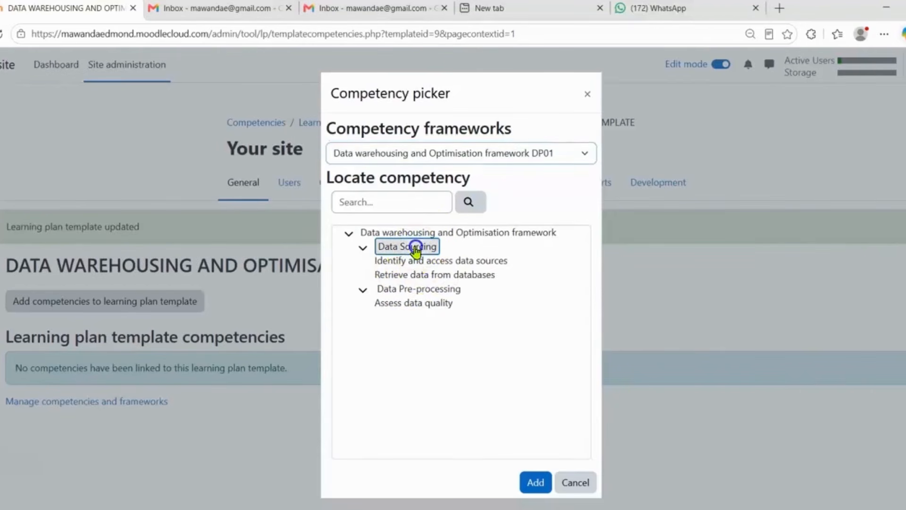
ctrl+click(434, 262)
ctrl+click(427, 276)
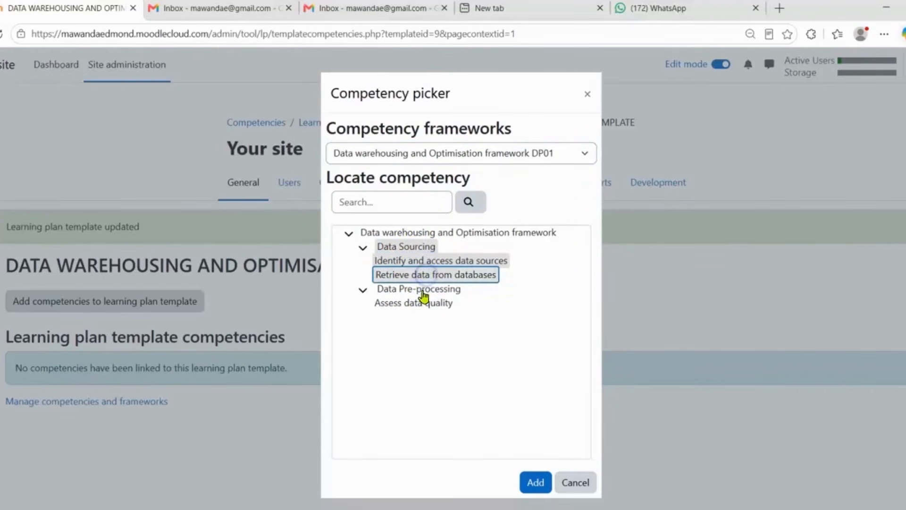
ctrl+click(427, 289)
ctrl+click(428, 305)
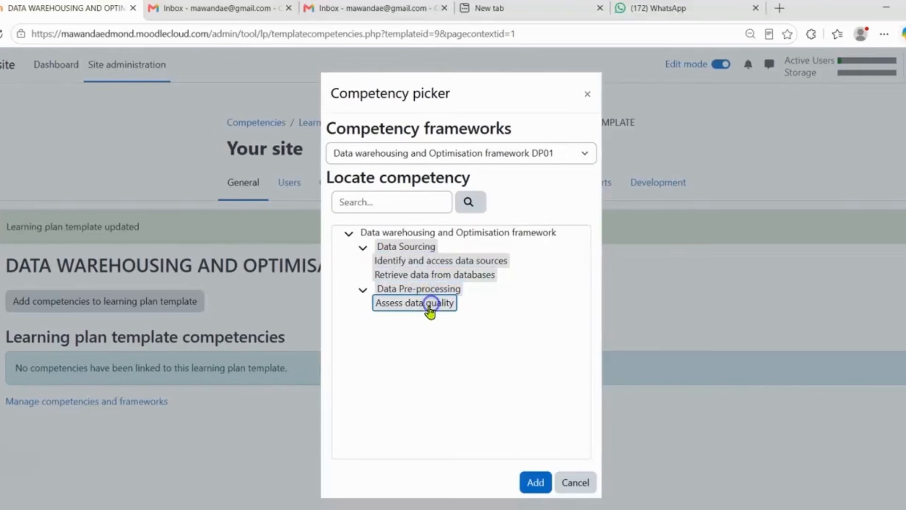
click(536, 484)
Examine the competencies added to the learning plan template, including their descriptions, paths and linked courses.
scroll(284, 331, down, 3)
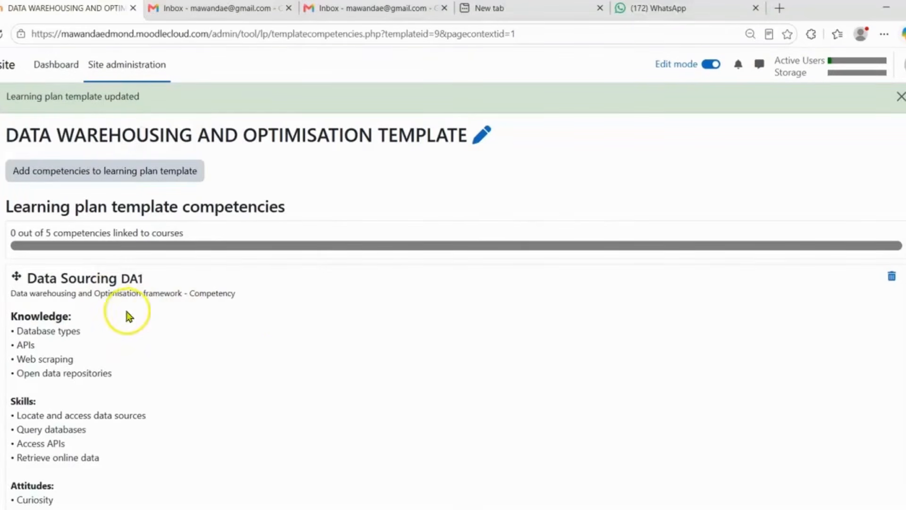
scroll(132, 283, down, 7)
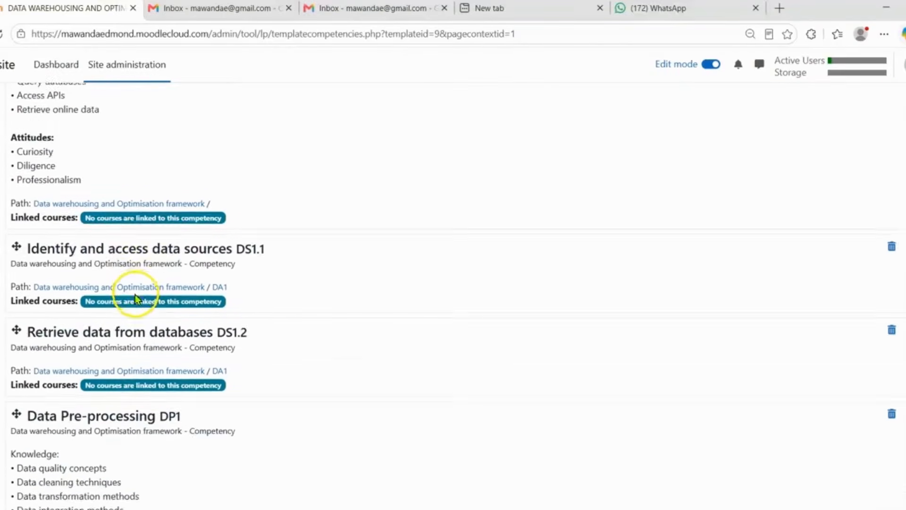
scroll(136, 297, down, 1)
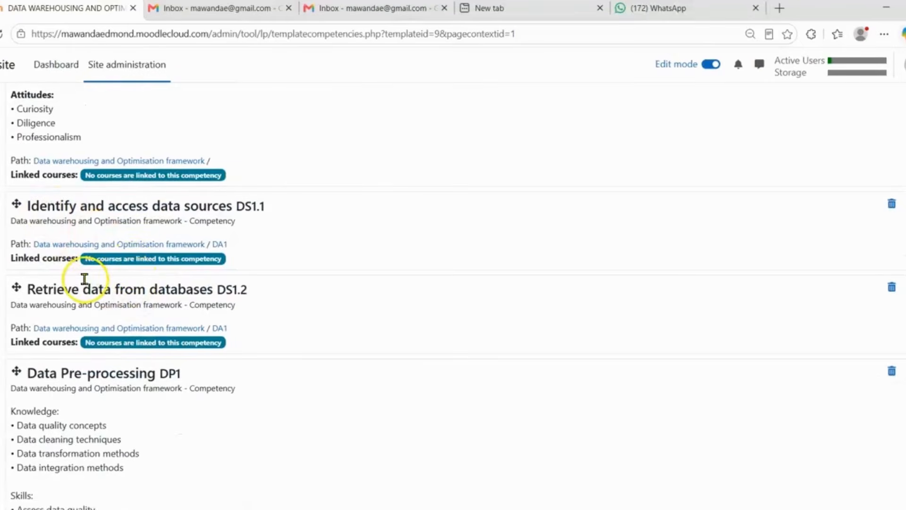
scroll(87, 282, up, 7)
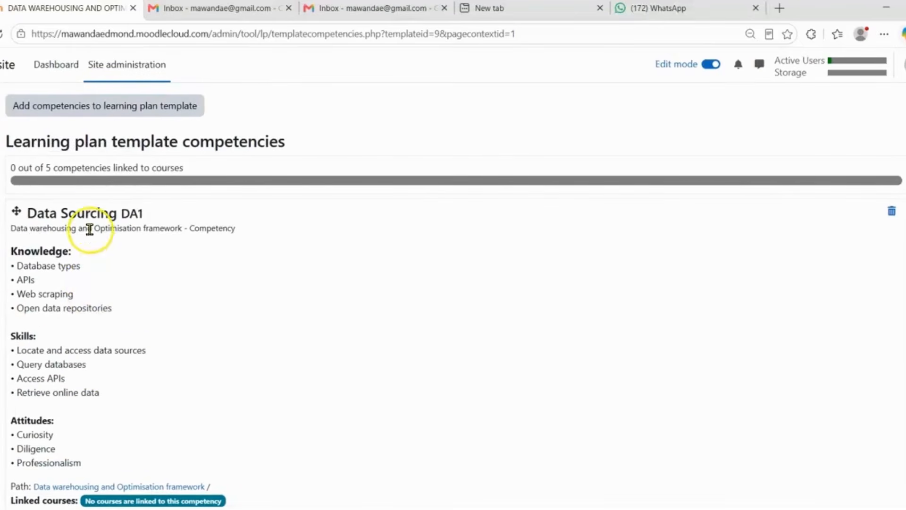
scroll(98, 217, down, 1)
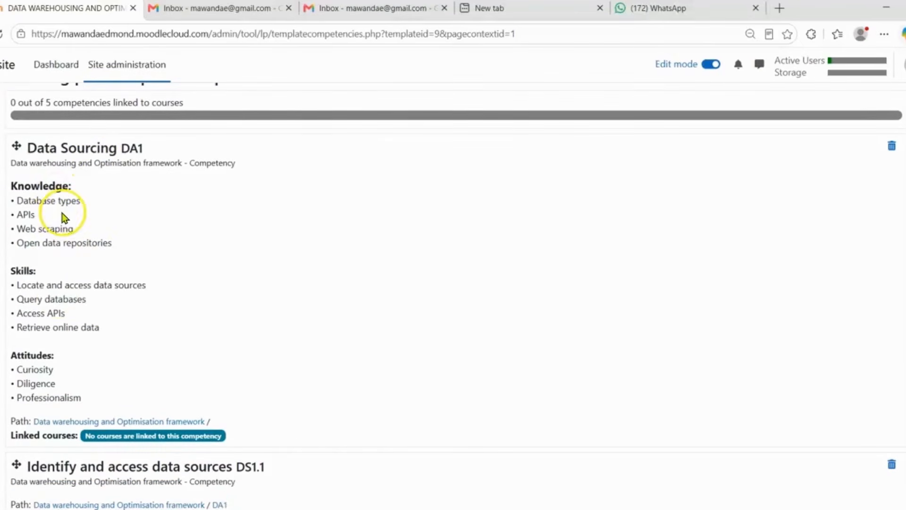
scroll(67, 357, down, 2)
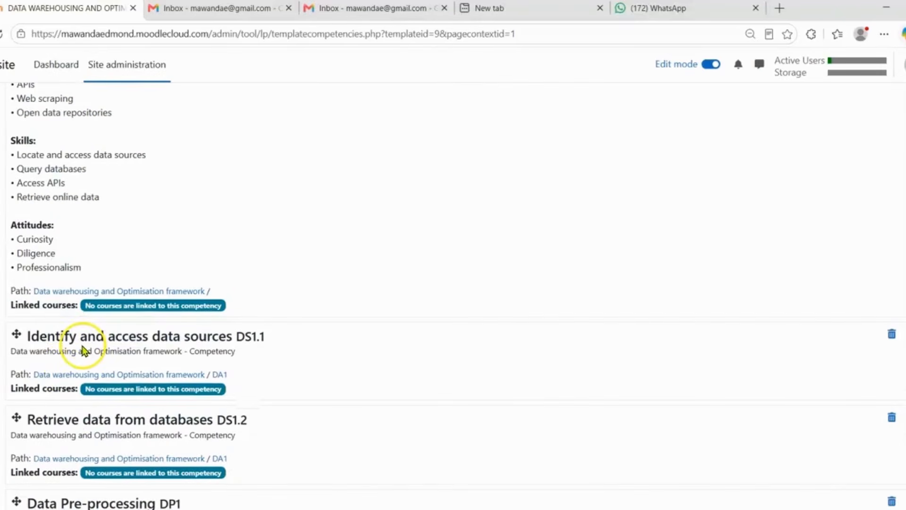
scroll(76, 344, down, 1)
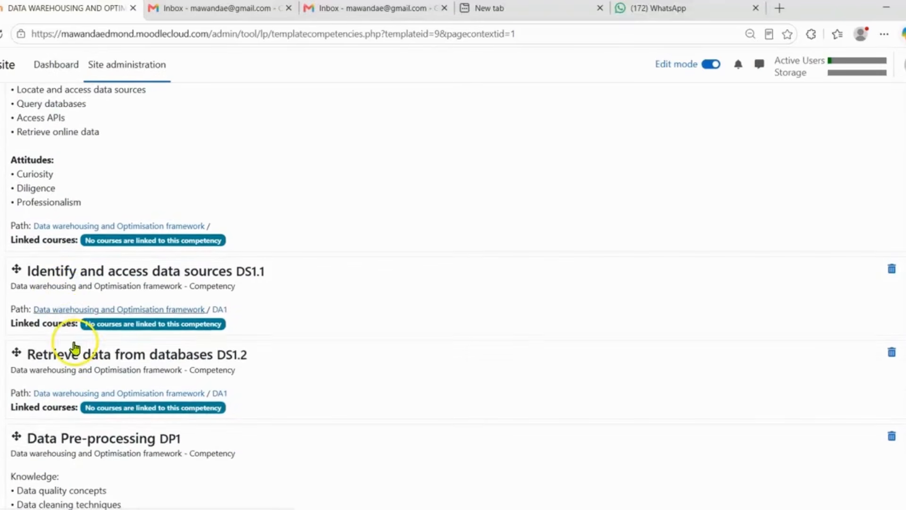
scroll(57, 279, down, 2)
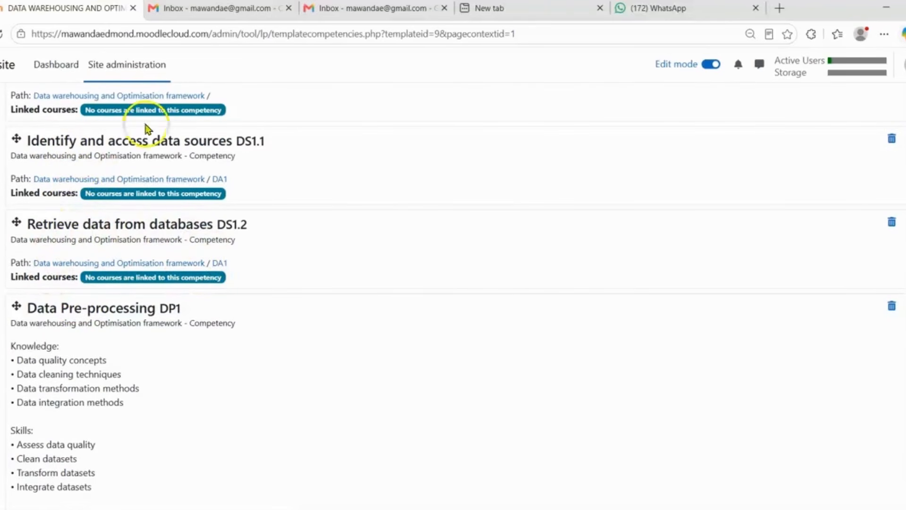
scroll(265, 198, up, 3)
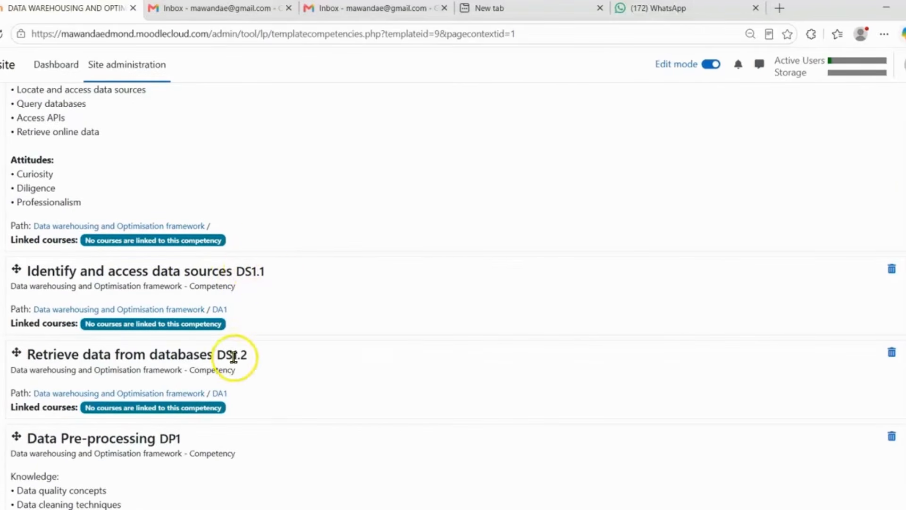
scroll(280, 367, down, 3)
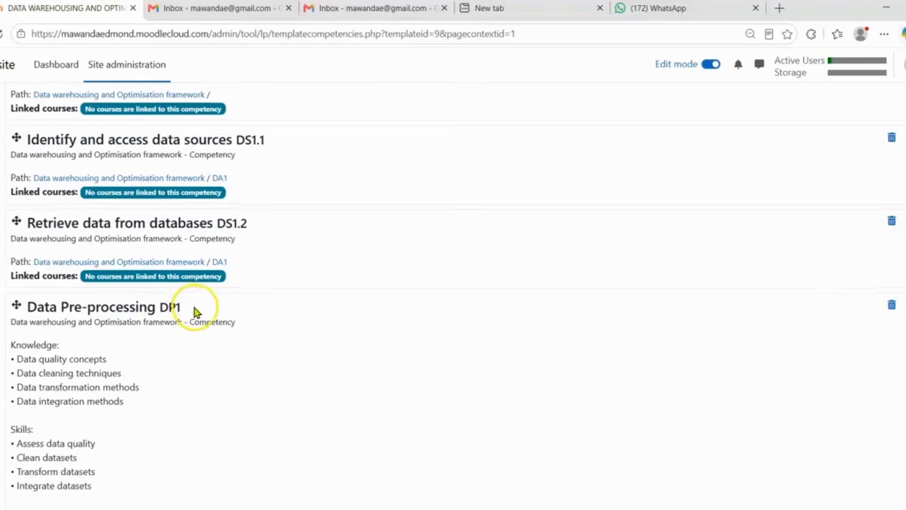
scroll(196, 316, down, 6)
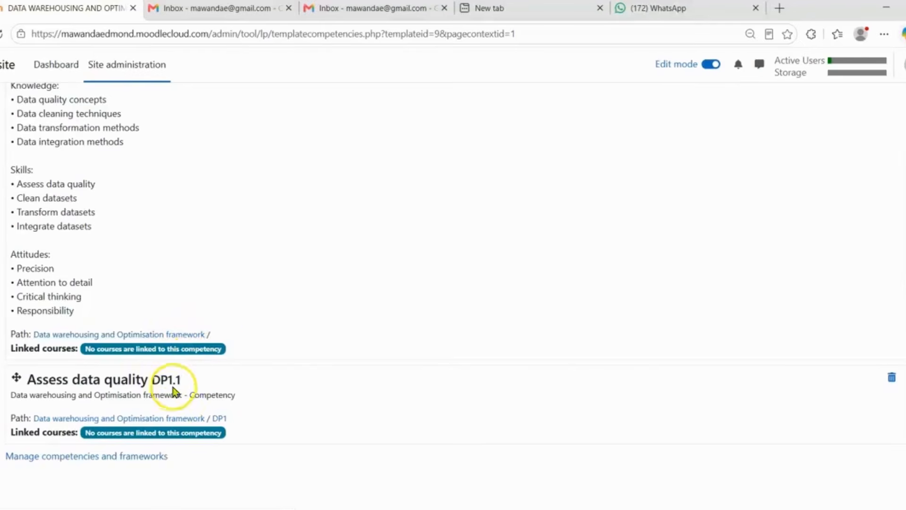
scroll(279, 330, up, 15)
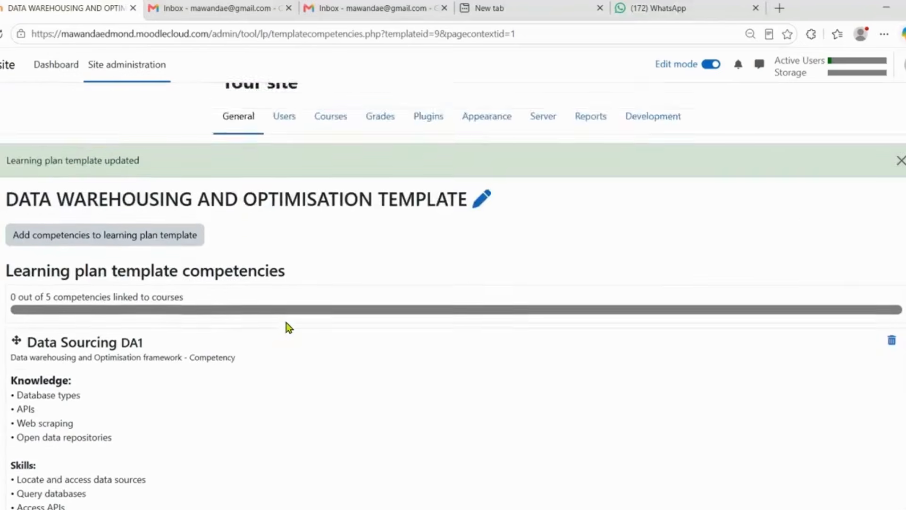
scroll(286, 333, down, 10)
scroll(284, 339, down, 5)
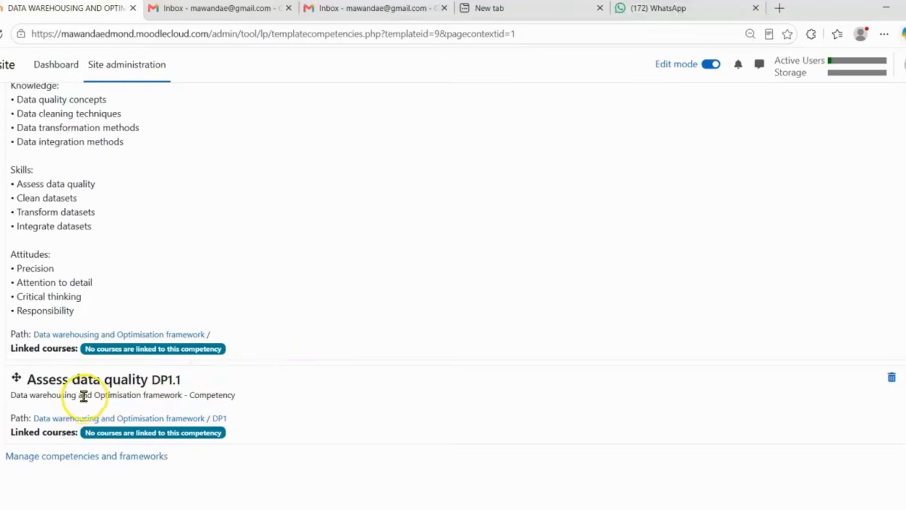
scroll(189, 349, up, 12)
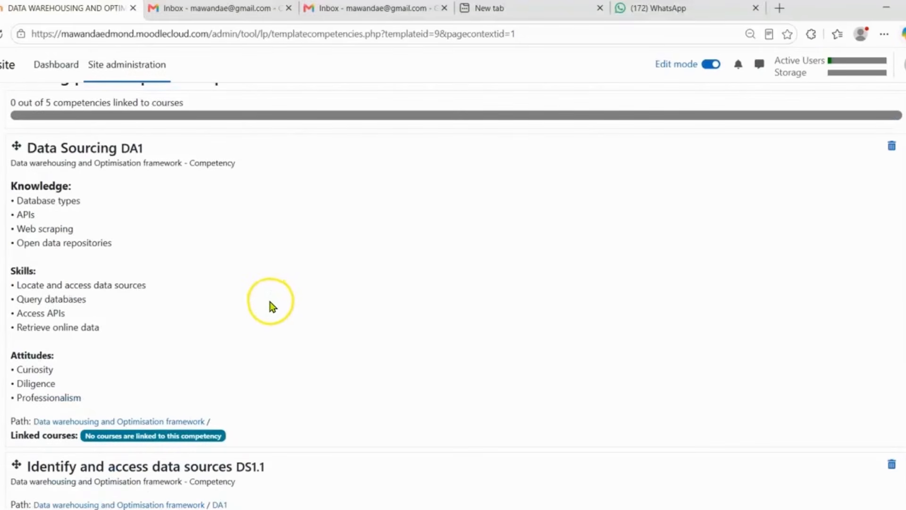
scroll(271, 306, up, 5)
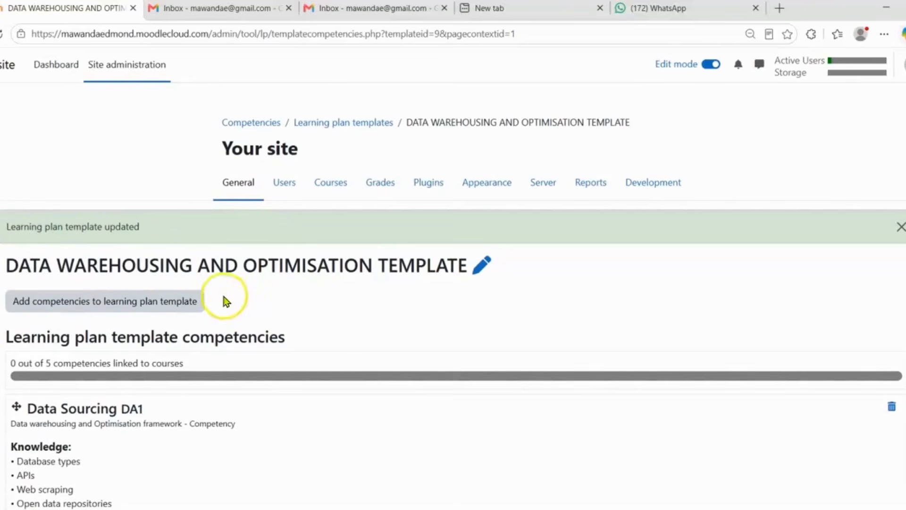
Open the site's Dashboard page.
click(60, 67)
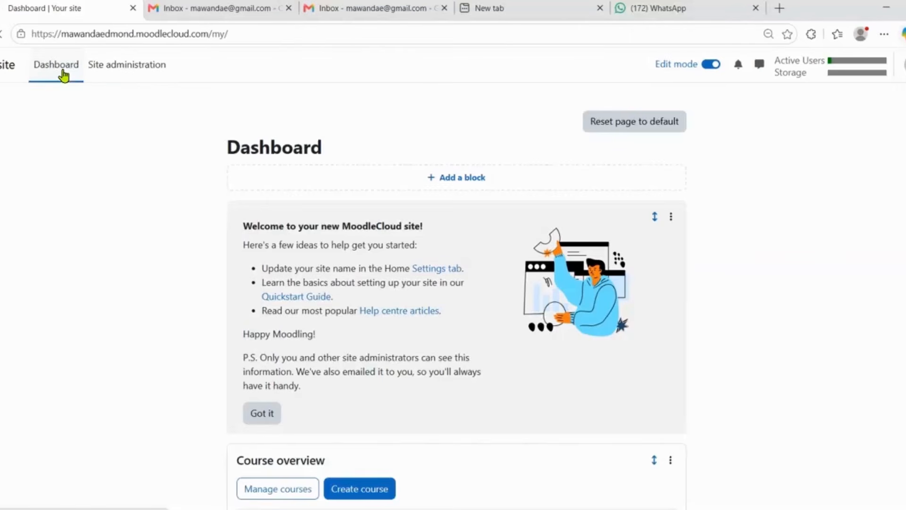
Open the Data Preprocessing and Optimisation course from the course overview and look over its competence areas and units.
scroll(455, 382, down, 5)
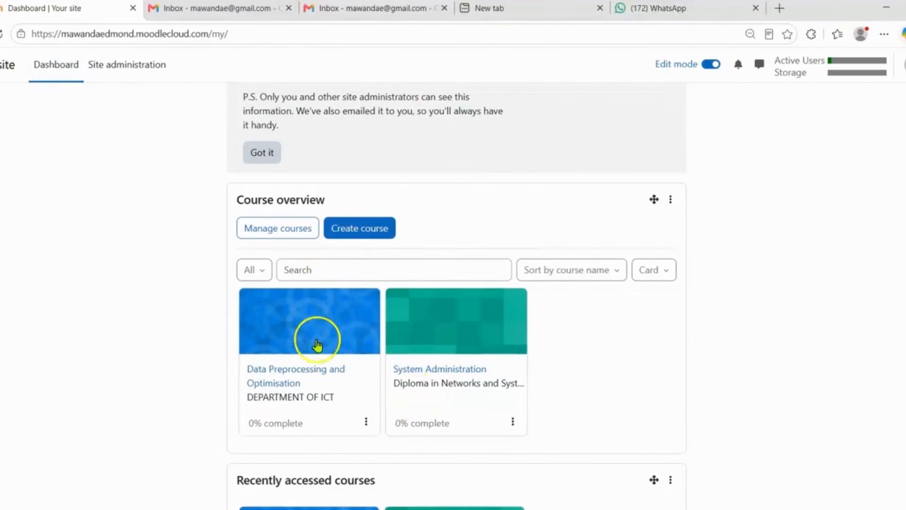
click(284, 378)
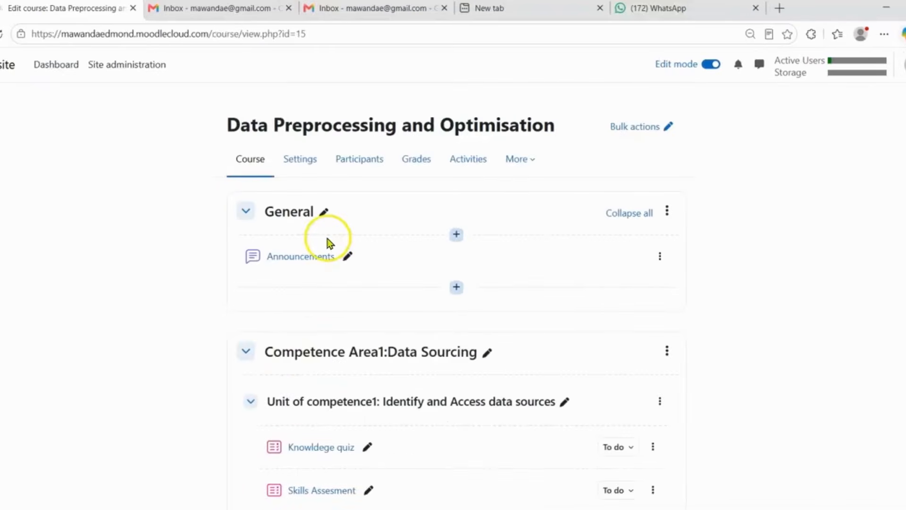
scroll(328, 243, down, 3)
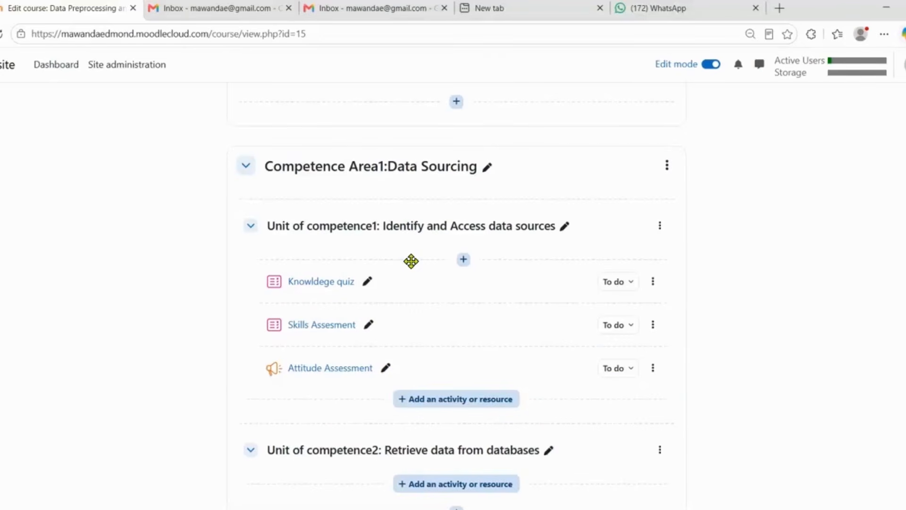
click(405, 256)
click(413, 256)
scroll(342, 189, up, 3)
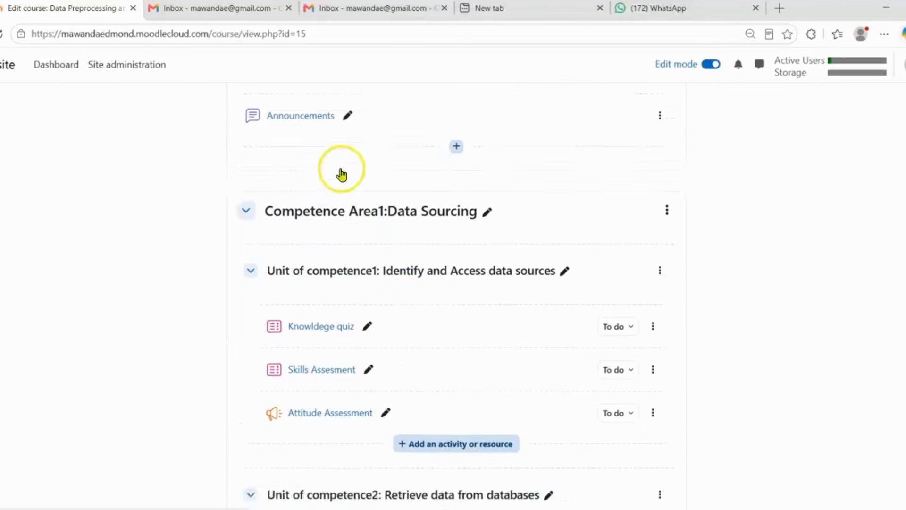
scroll(346, 354, up, 2)
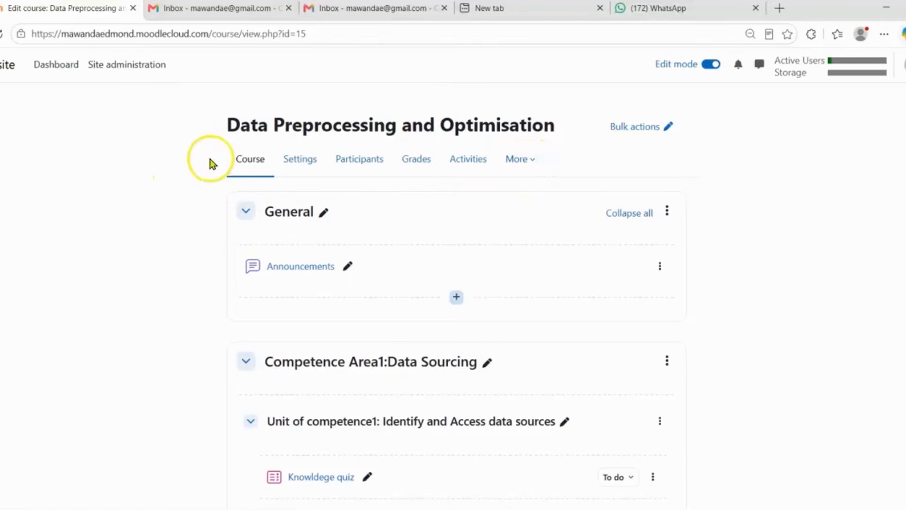
Add Data Sourcing, Identify and access data sources, Retrieve data from databases, Data Pre-processing and Assess data quality as course competencies.
click(532, 166)
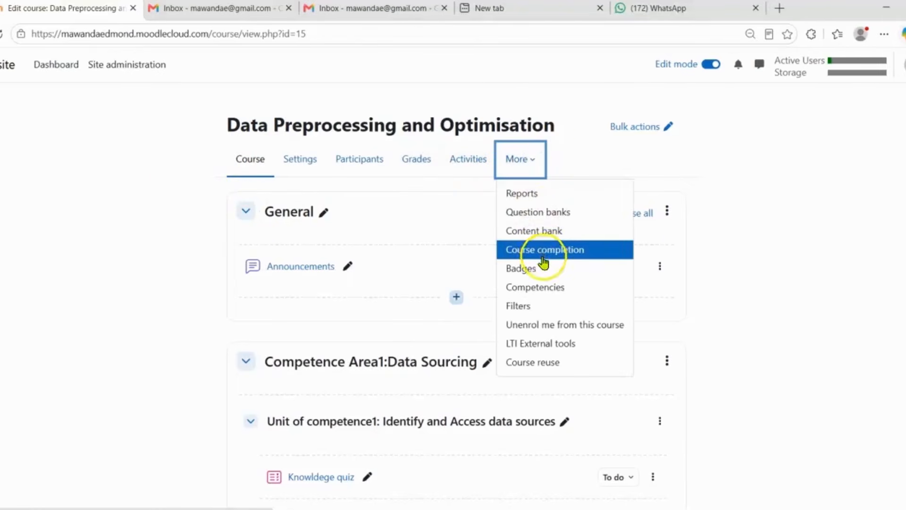
click(541, 288)
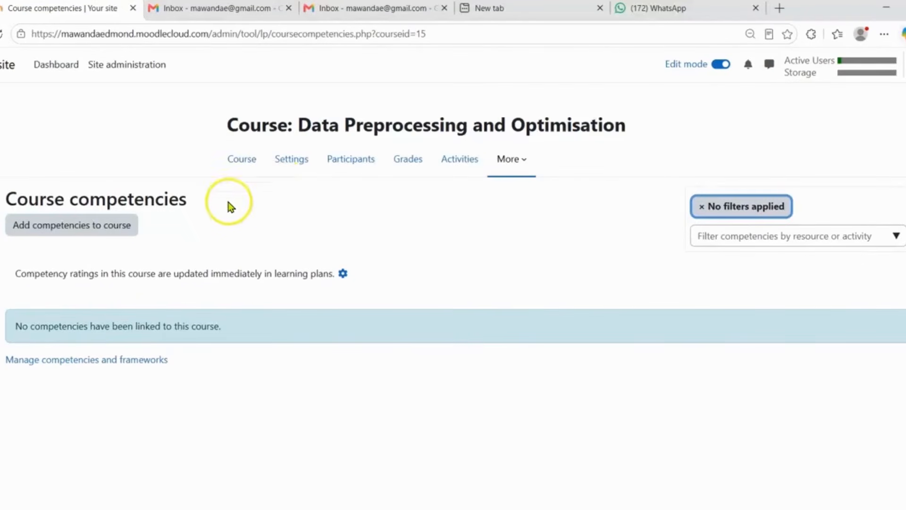
click(74, 225)
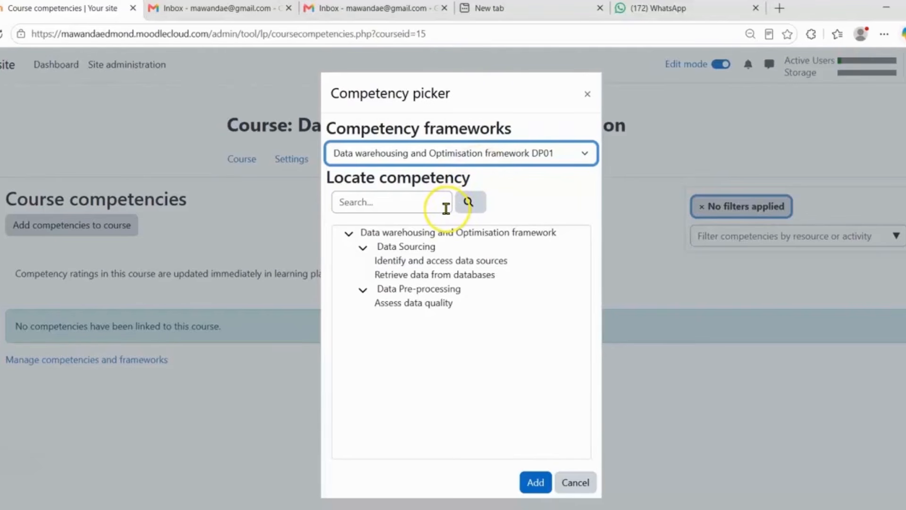
click(408, 248)
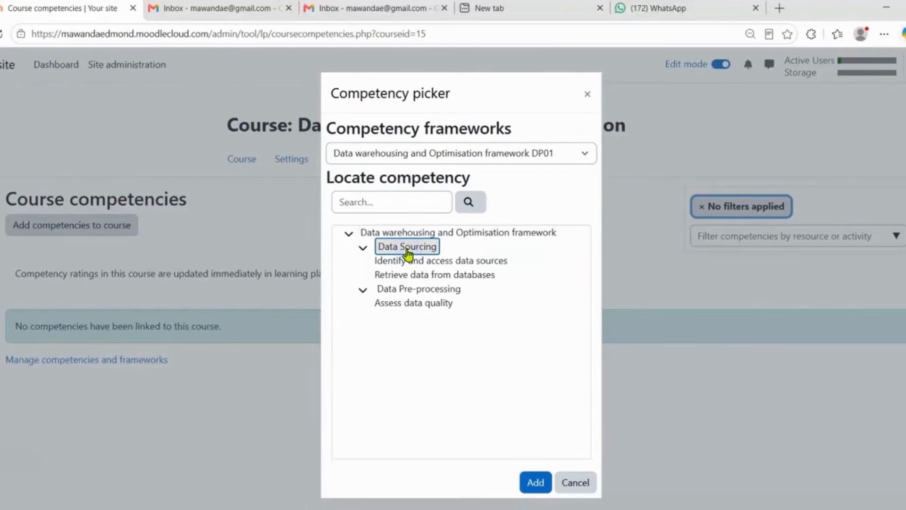
click(412, 263)
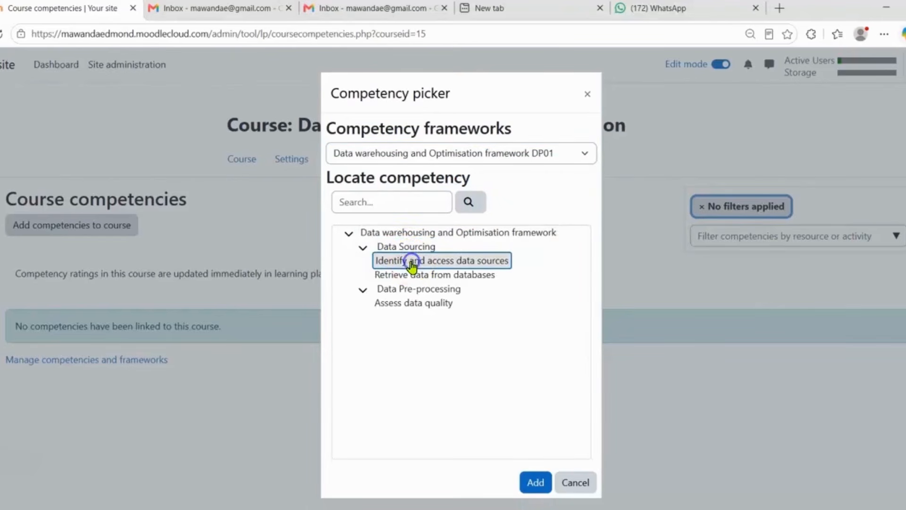
click(419, 245)
click(415, 259)
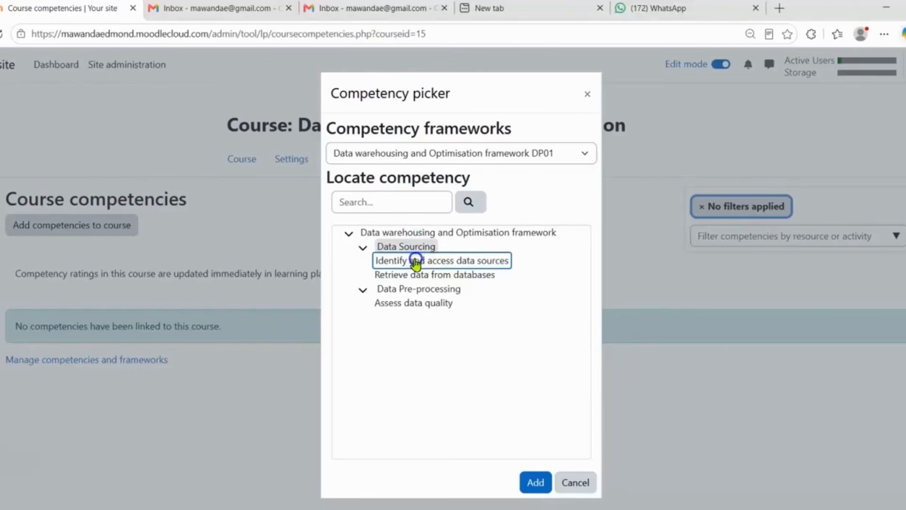
click(416, 273)
click(411, 288)
click(413, 303)
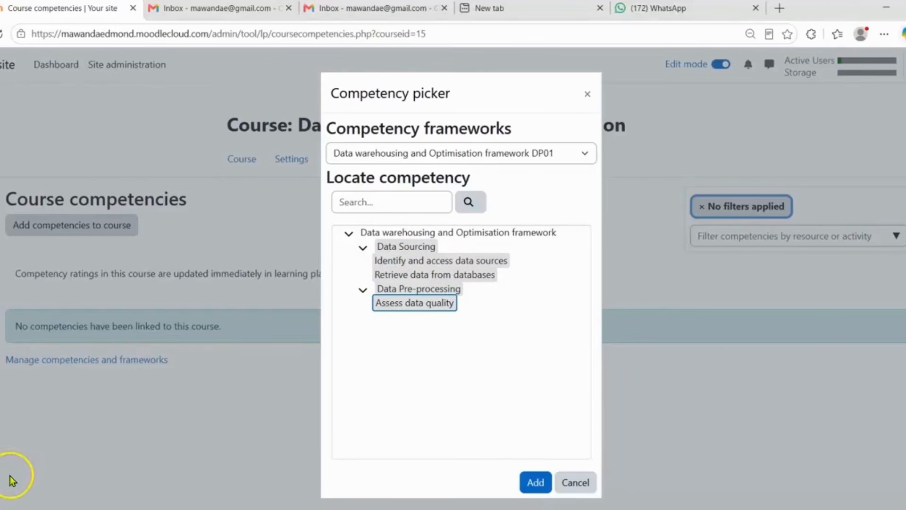
click(533, 481)
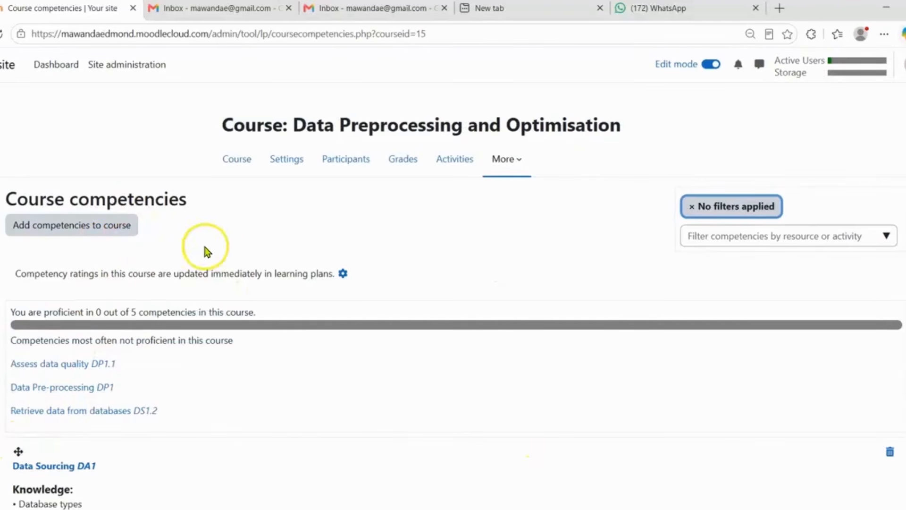
scroll(222, 241, down, 4)
scroll(254, 281, up, 4)
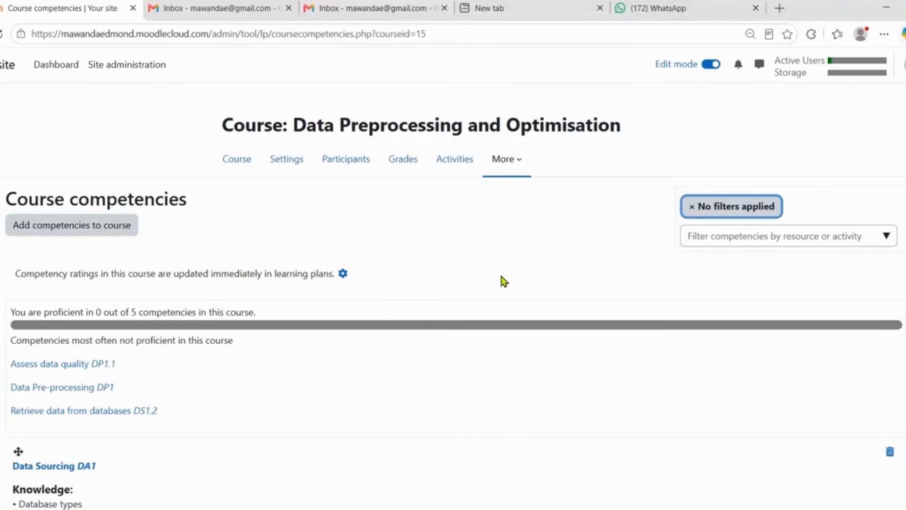
Return to the course page and review the knowledge, skills and attitude activities under Unit of competence1.
click(237, 160)
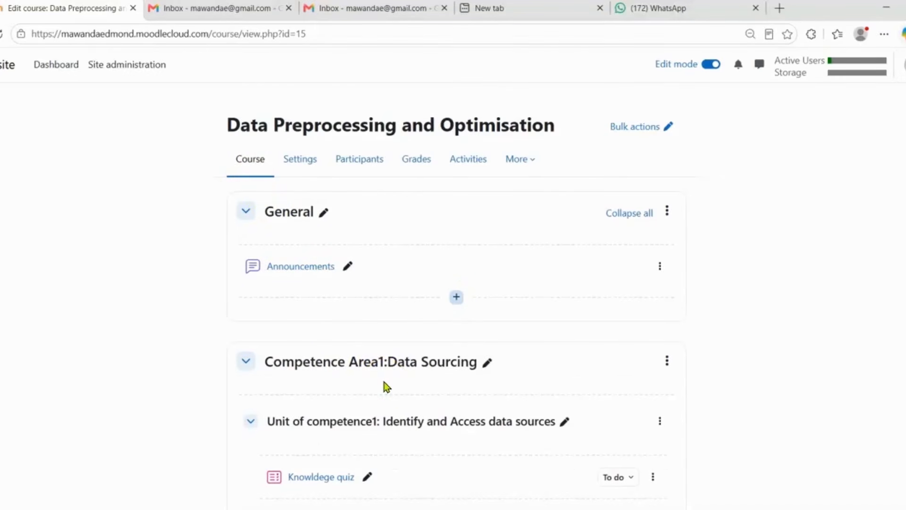
scroll(397, 363, down, 3)
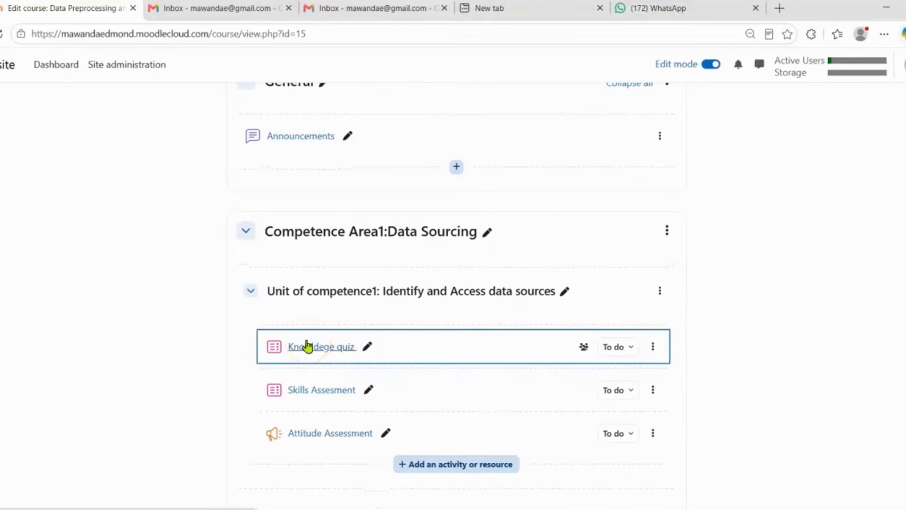
scroll(385, 278, down, 4)
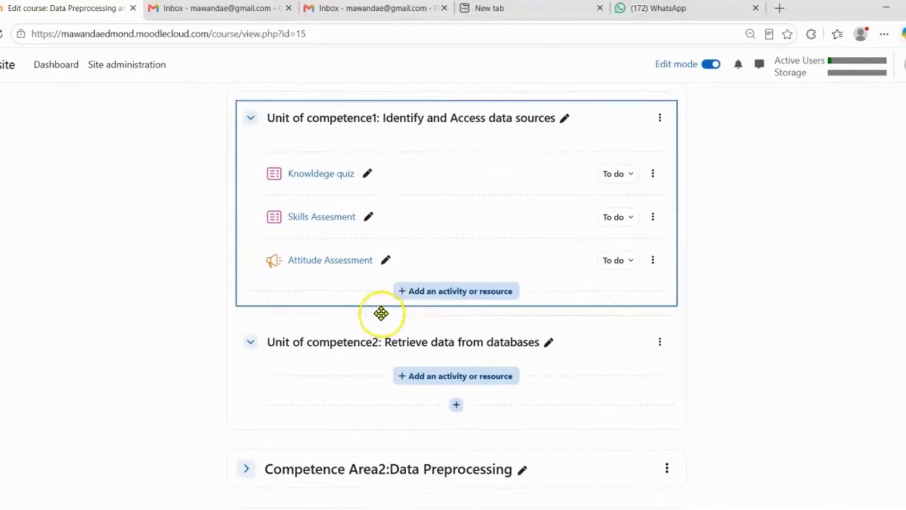
scroll(330, 266, up, 3)
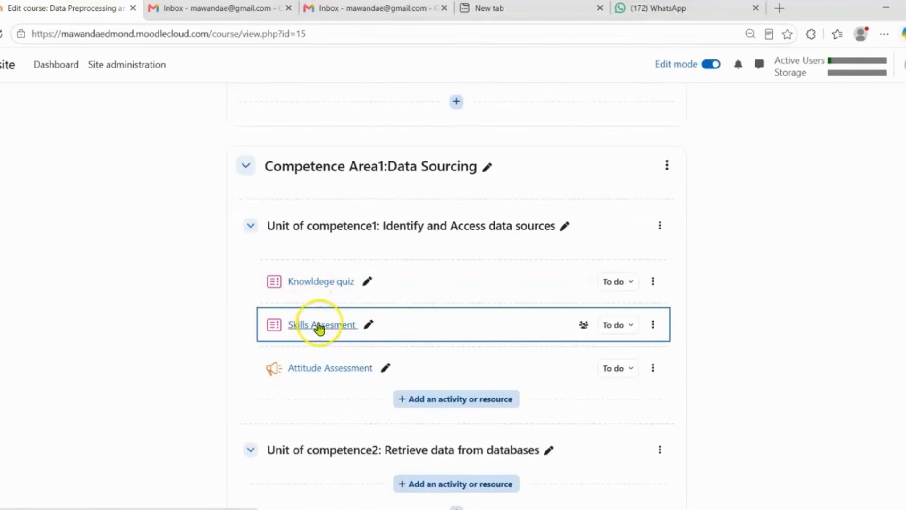
mouse_move(317, 378)
mouse_down()
mouse_move(356, 348)
mouse_move(381, 259)
mouse_move(308, 245)
mouse_move(377, 375)
mouse_move(330, 387)
mouse_move(384, 350)
mouse_move(312, 344)
mouse_move(354, 297)
mouse_move(355, 310)
mouse_move(389, 257)
mouse_move(548, 280)
mouse_move(439, 305)
mouse_move(299, 294)
mouse_move(347, 305)
mouse_move(326, 356)
mouse_move(330, 376)
mouse_move(312, 382)
mouse_up()
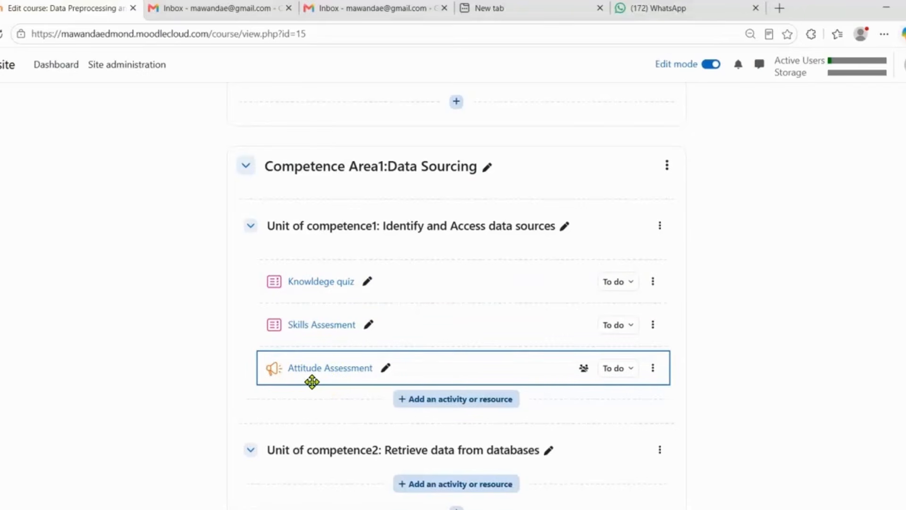
mouse_move(312, 381)
mouse_down()
mouse_move(278, 345)
mouse_move(306, 295)
mouse_move(334, 340)
mouse_move(324, 389)
mouse_move(340, 217)
mouse_move(345, 298)
mouse_move(356, 307)
mouse_move(363, 256)
mouse_move(326, 297)
mouse_move(397, 233)
mouse_move(340, 397)
mouse_move(302, 291)
mouse_up()
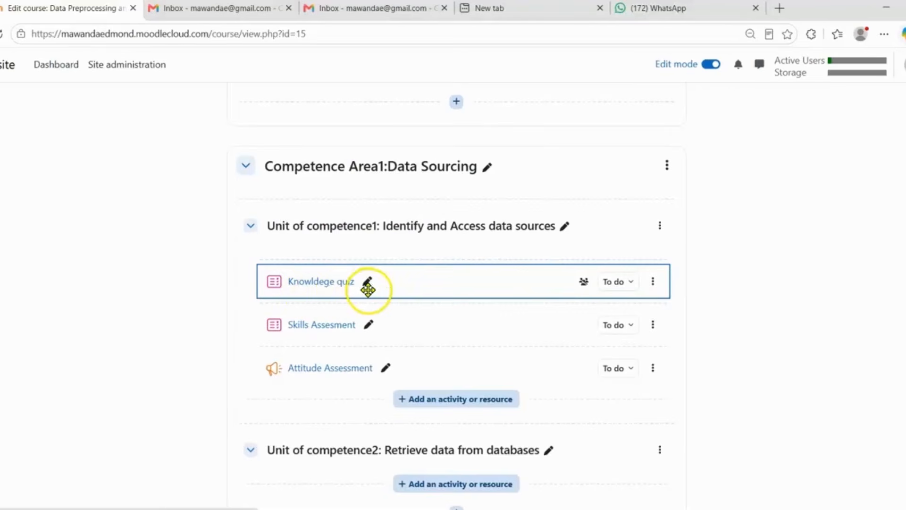
click(321, 283)
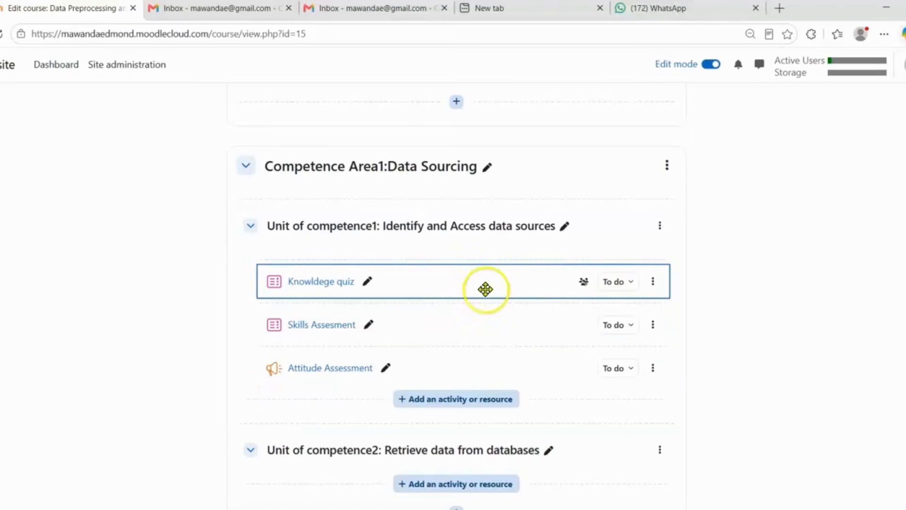
Link Knowldege quiz to the Identify and access data sources DS1.1 competency, set activity completion to Complete the competency, and save and display.
click(653, 282)
click(633, 308)
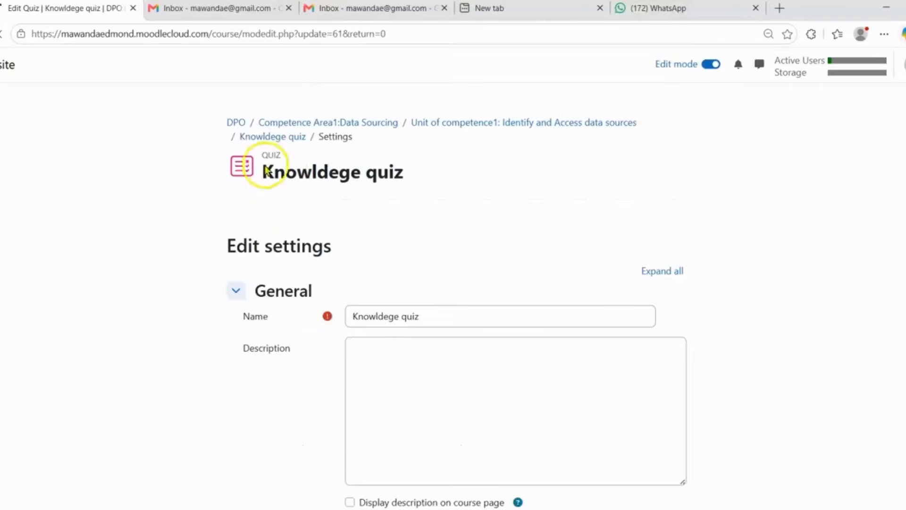
scroll(416, 313, down, 12)
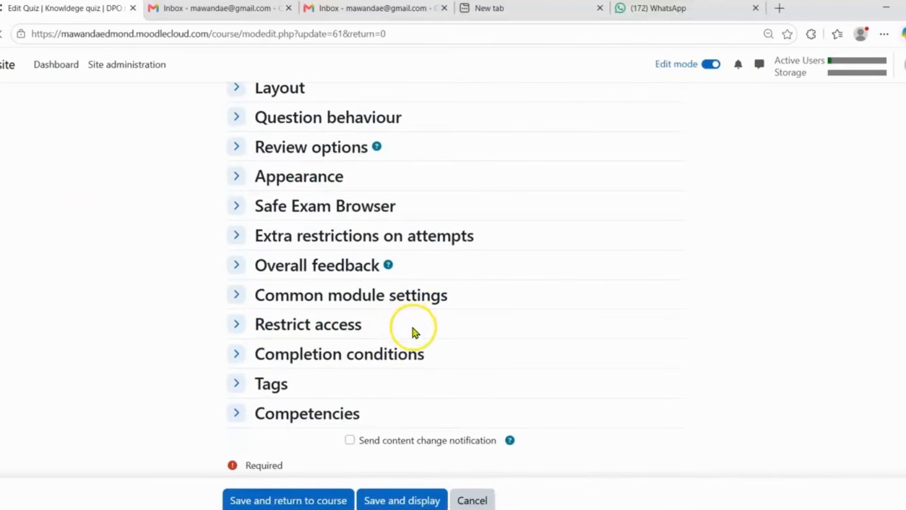
click(236, 412)
scroll(534, 287, down, 2)
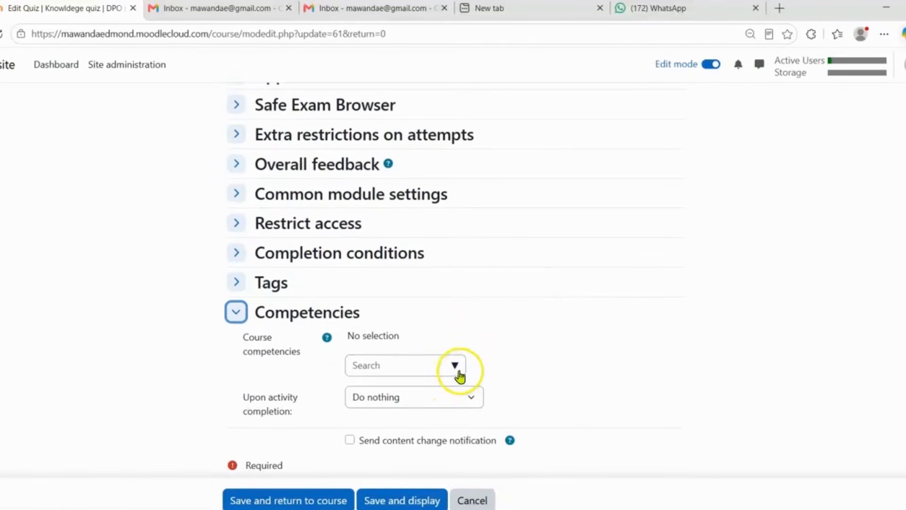
click(454, 366)
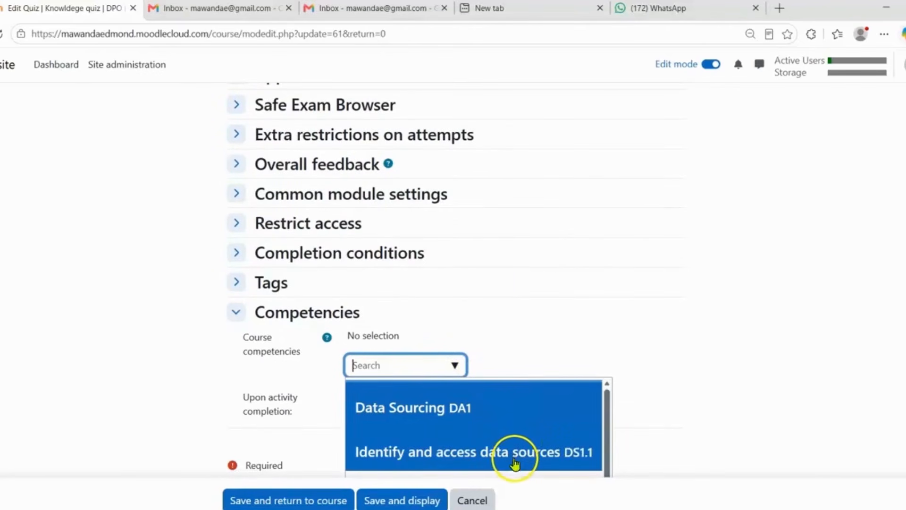
click(405, 454)
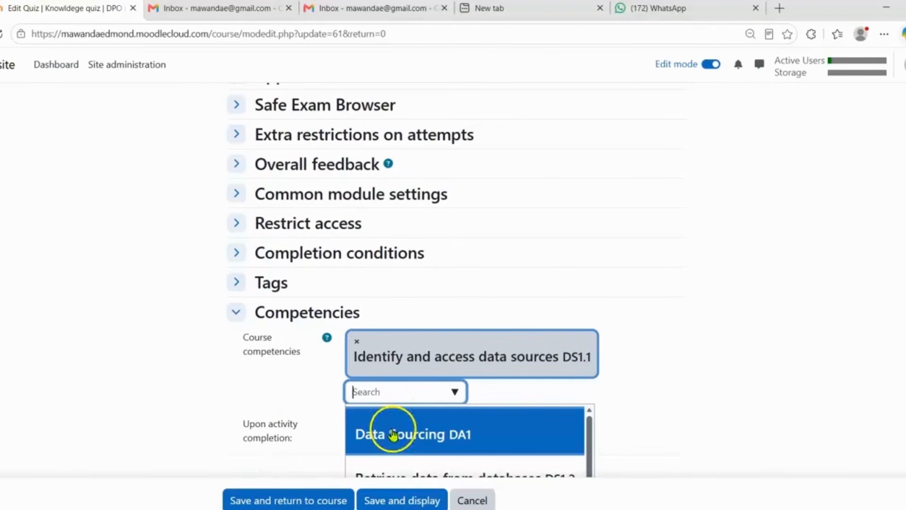
scroll(416, 339, up, 15)
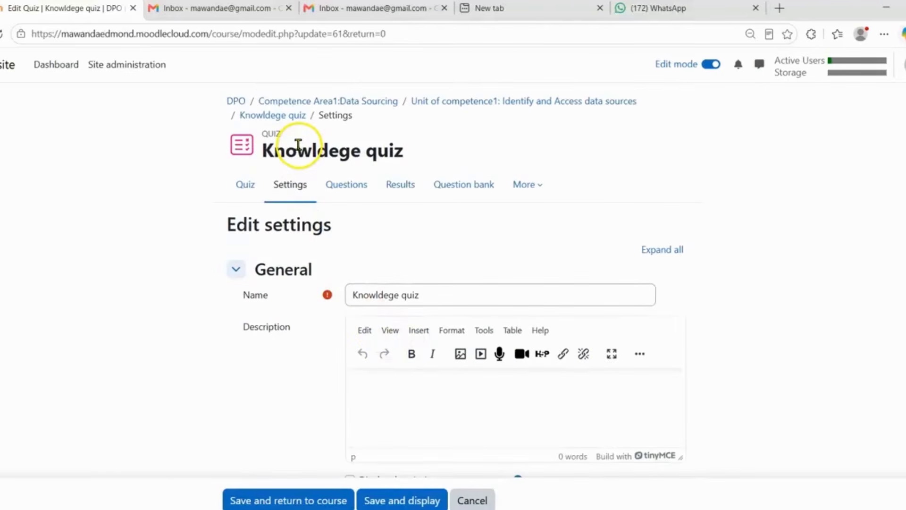
scroll(300, 151, down, 8)
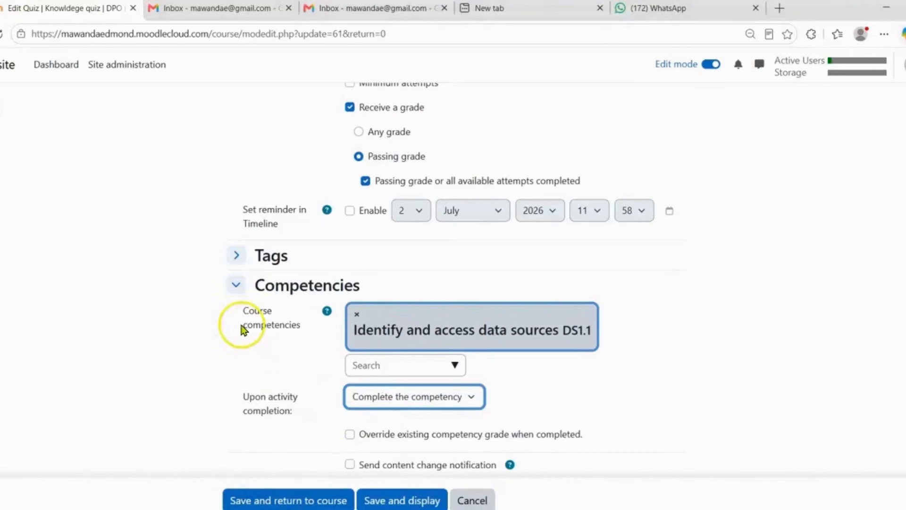
scroll(246, 337, down, 2)
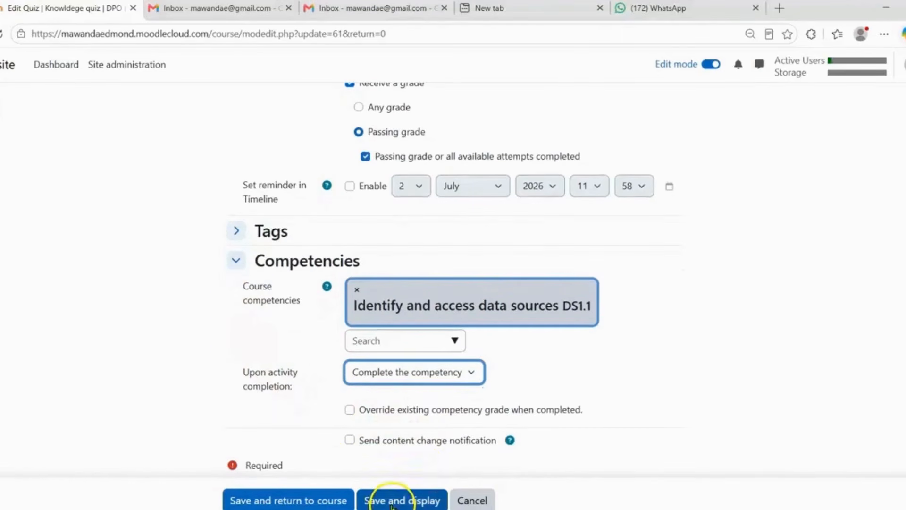
click(370, 502)
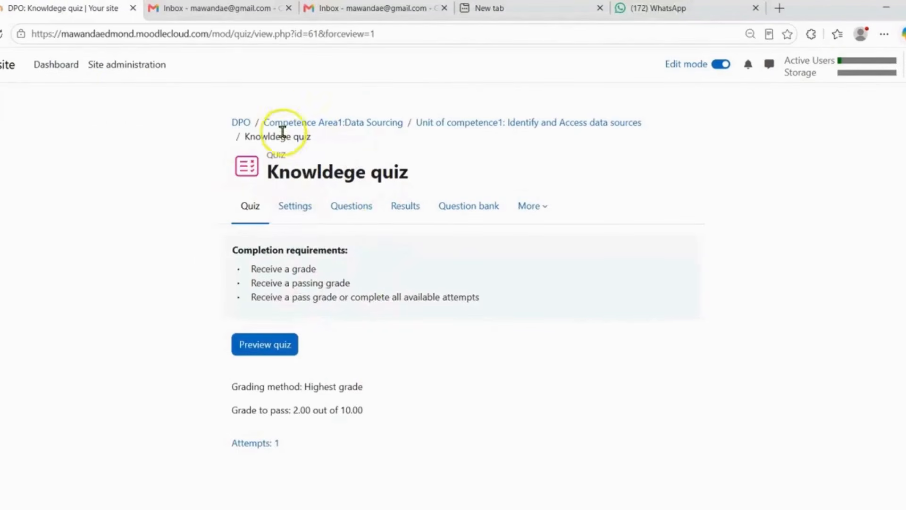
Return to the Data Sourcing section and open the settings of the Skills Assesment quiz under Unit of competence1.
click(461, 122)
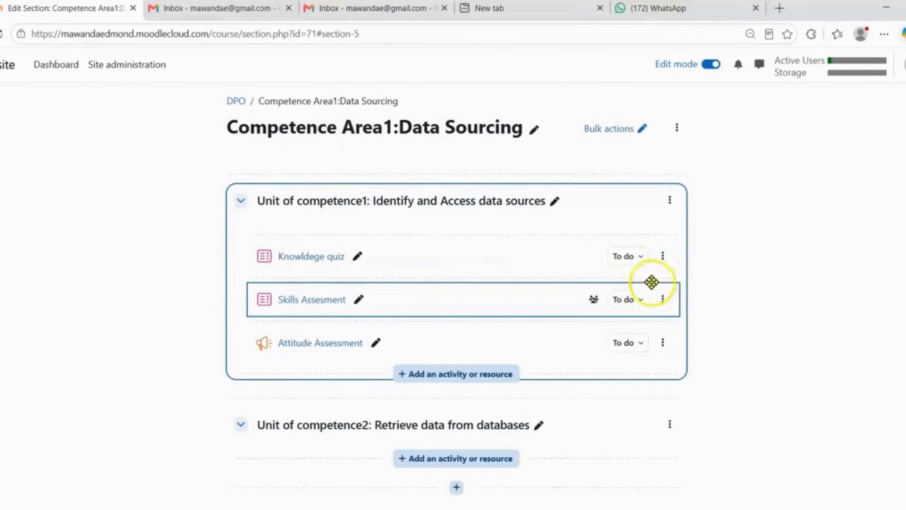
click(663, 299)
click(635, 330)
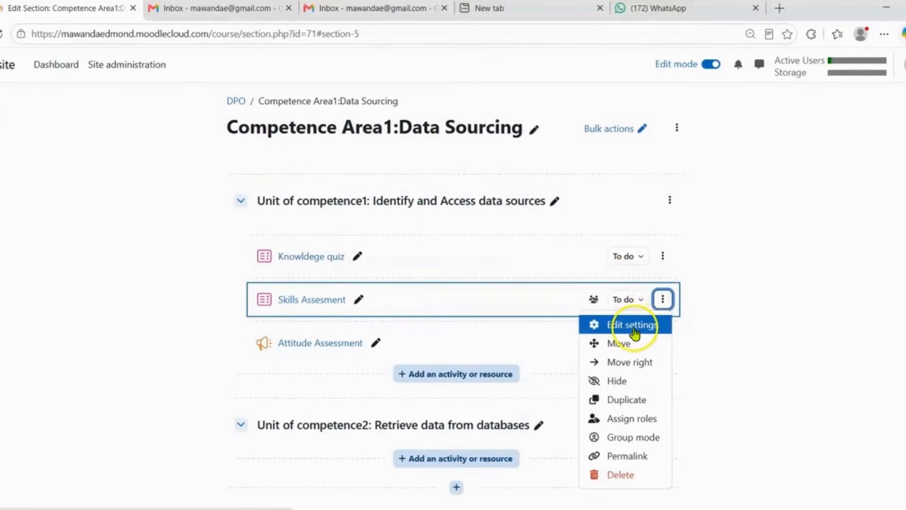
click(634, 327)
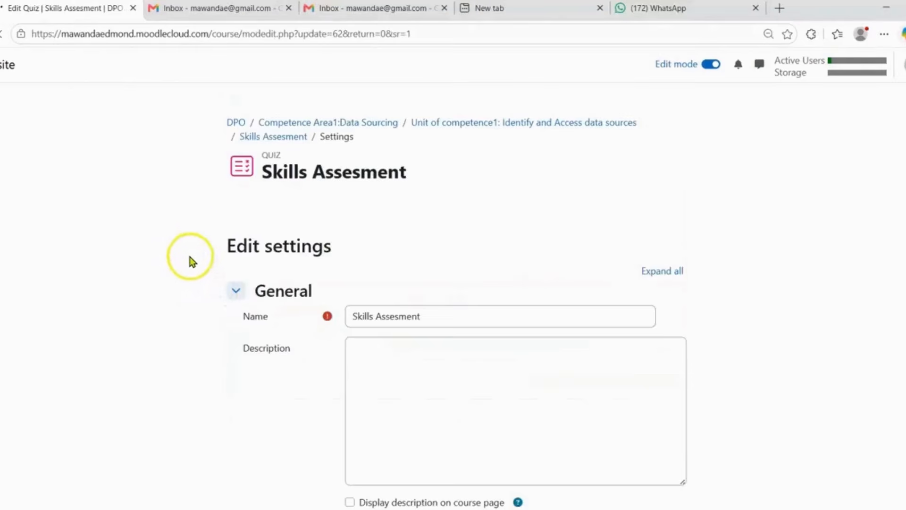
Link the Skills Assesment quiz to the course competency Identify and access data sources DS1.1.
scroll(491, 296, down, 5)
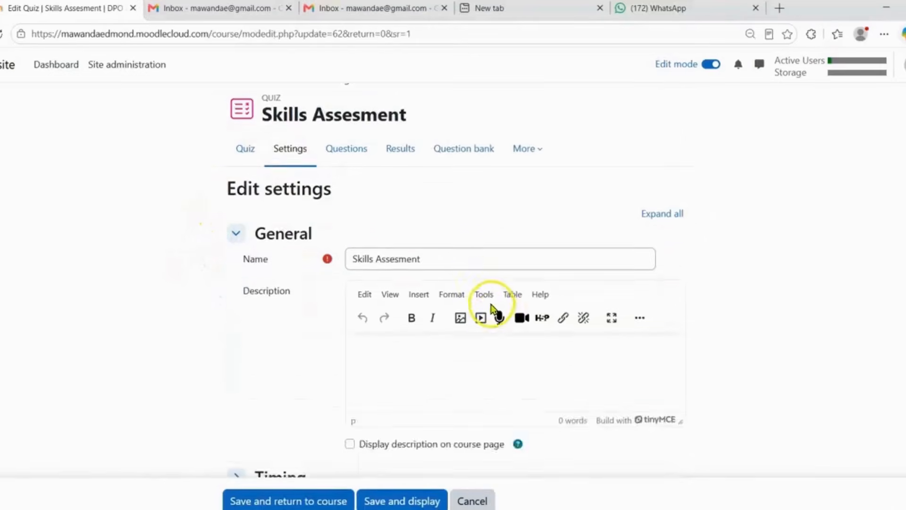
scroll(371, 362, down, 5)
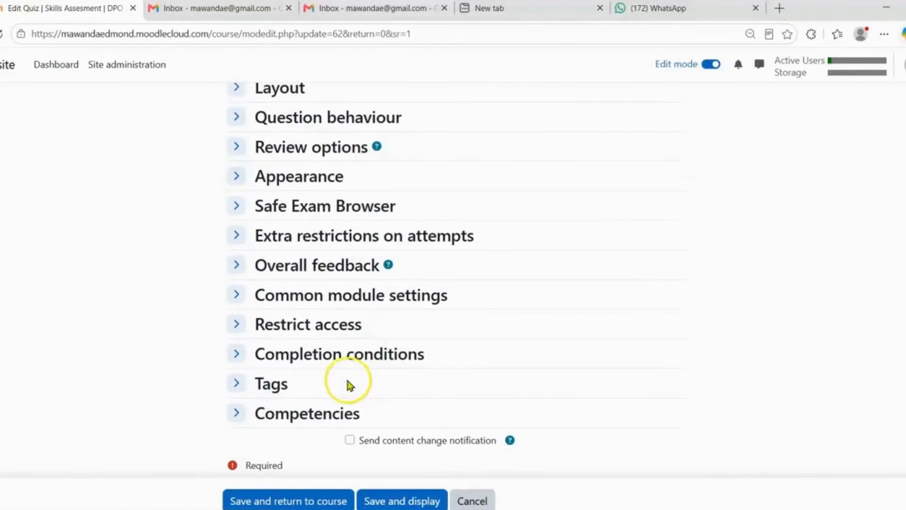
click(236, 415)
scroll(492, 350, down, 2)
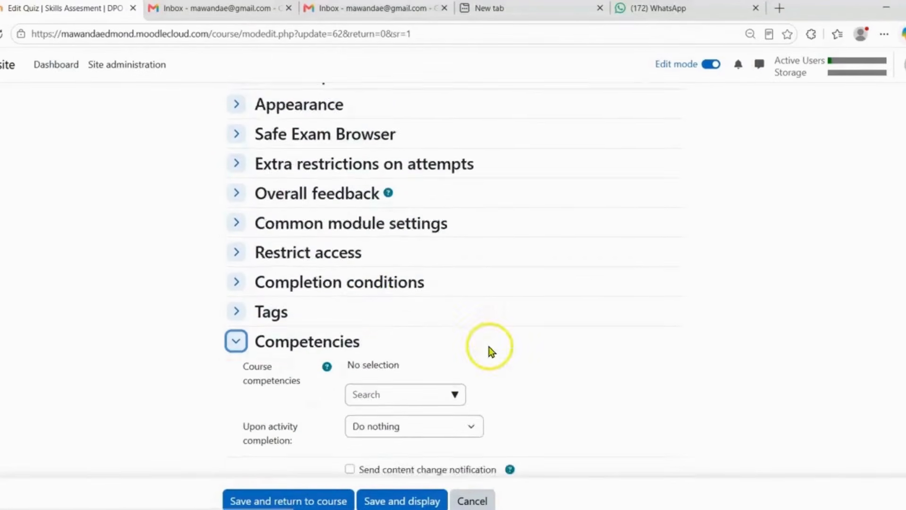
scroll(356, 245, up, 15)
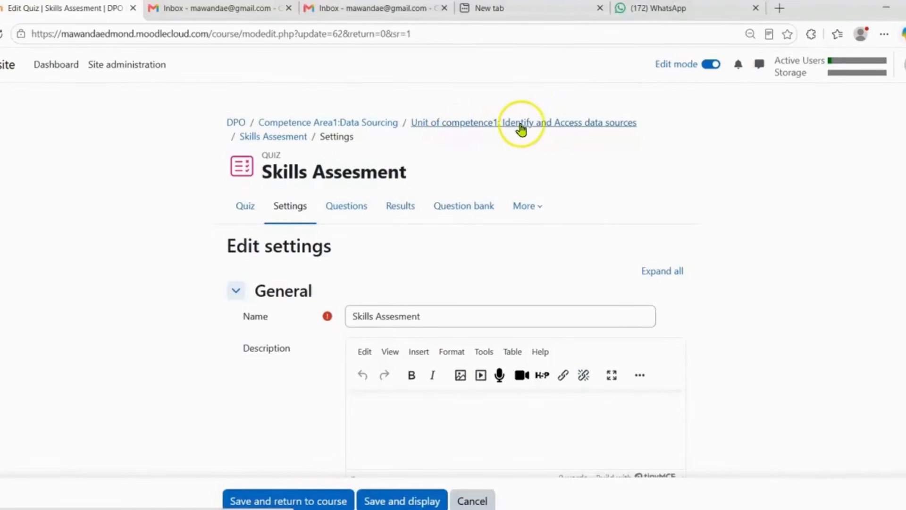
scroll(471, 262, down, 15)
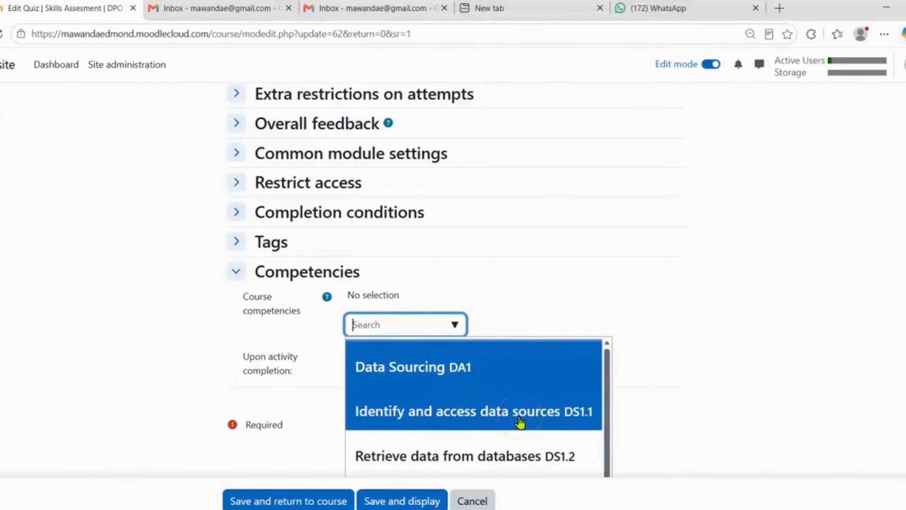
click(496, 422)
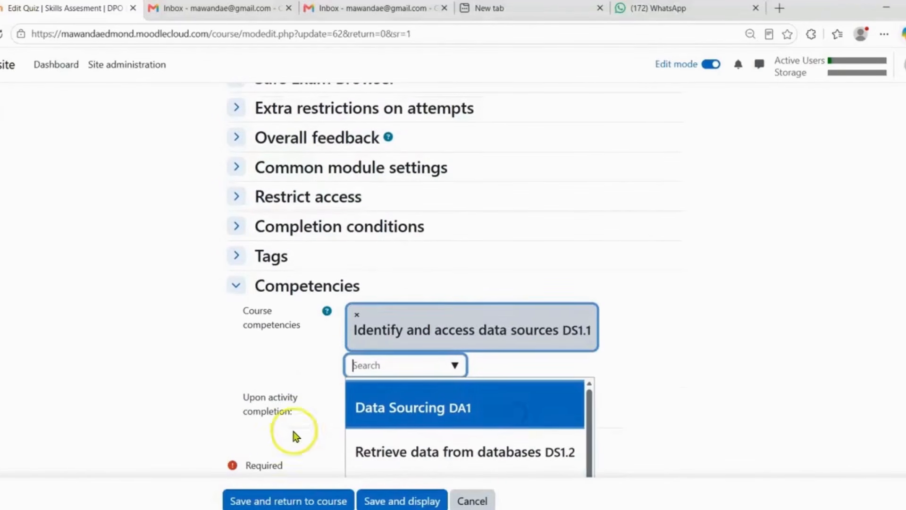
Set the Skills Assesment competency action upon activity completion to Send for review, and save and return to the course.
click(211, 378)
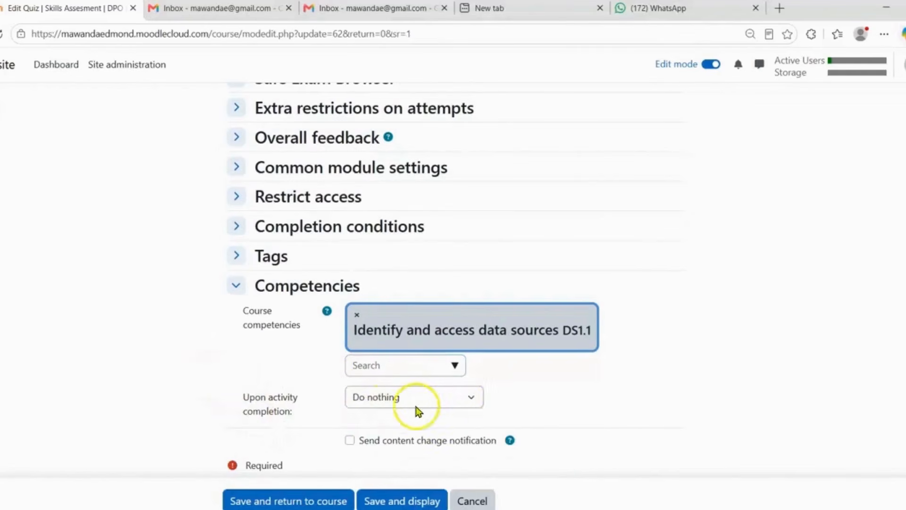
click(470, 401)
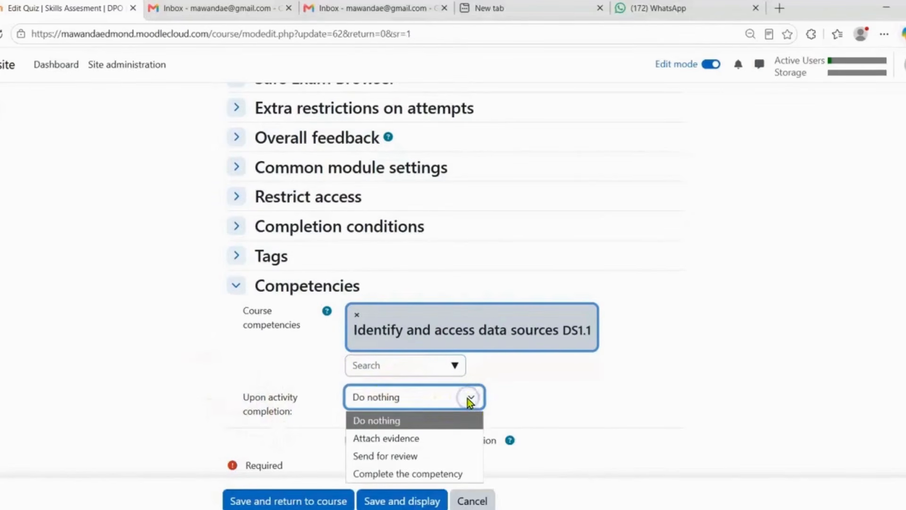
click(399, 456)
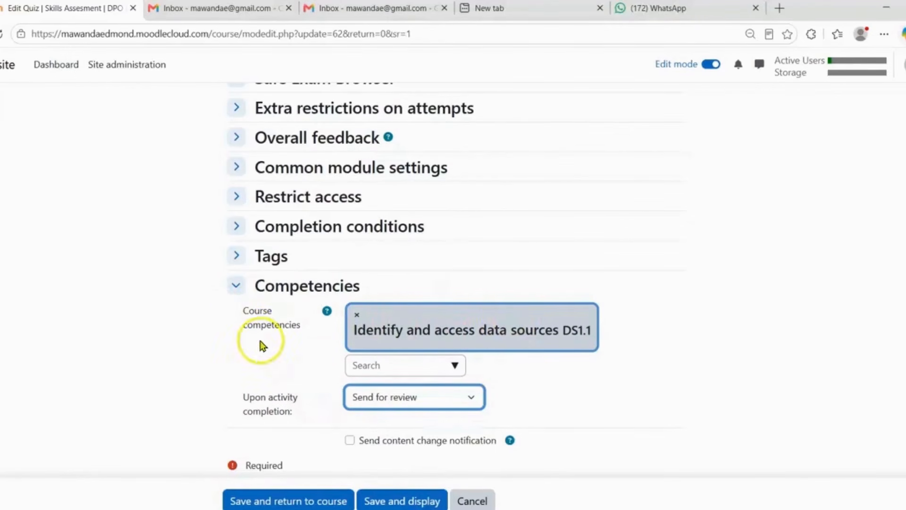
click(321, 502)
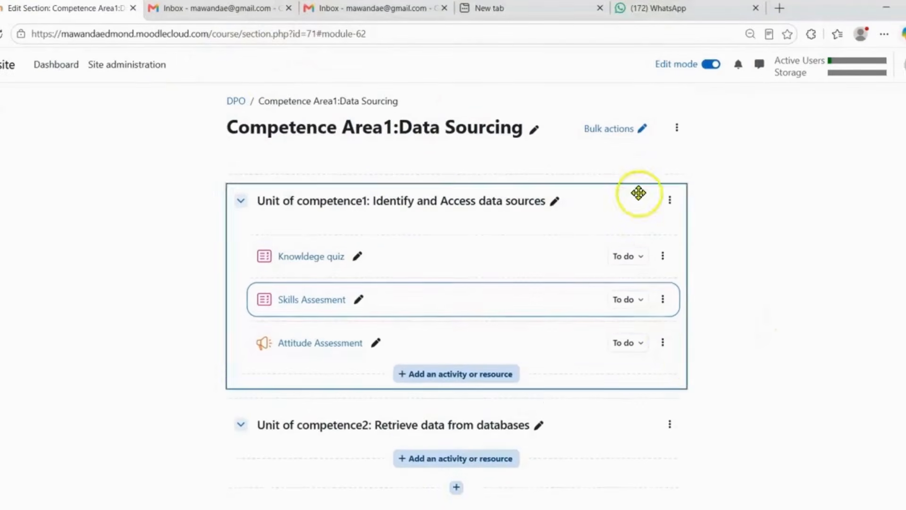
Open the settings of the Attitude Assessment feedback activity under Unit of competence1.
scroll(481, 306, down, 1)
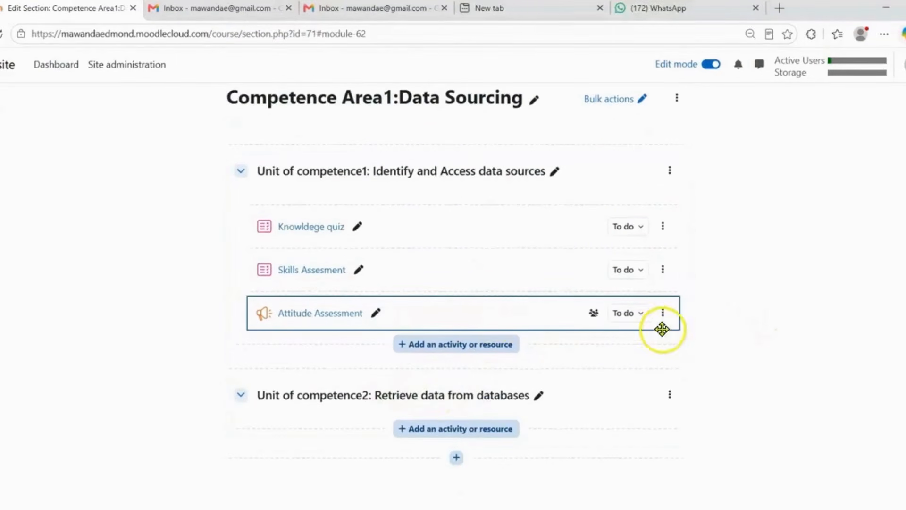
click(664, 314)
click(636, 348)
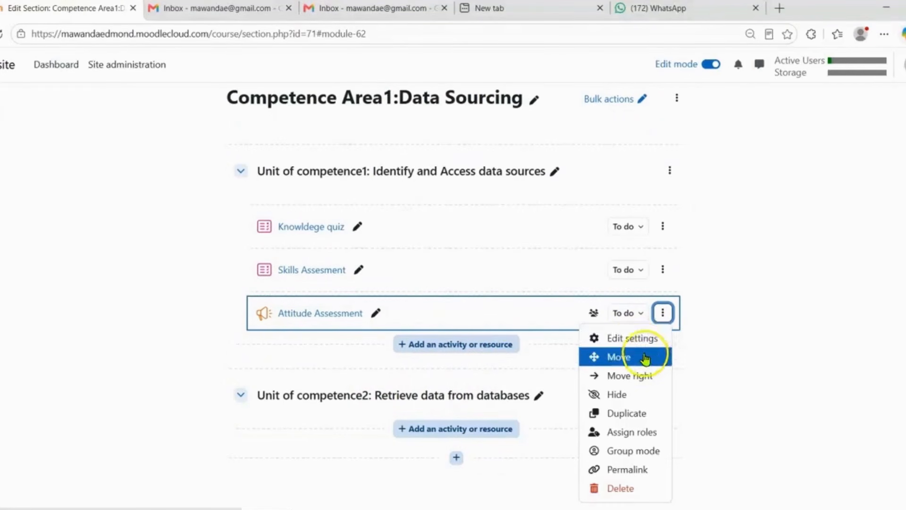
click(647, 340)
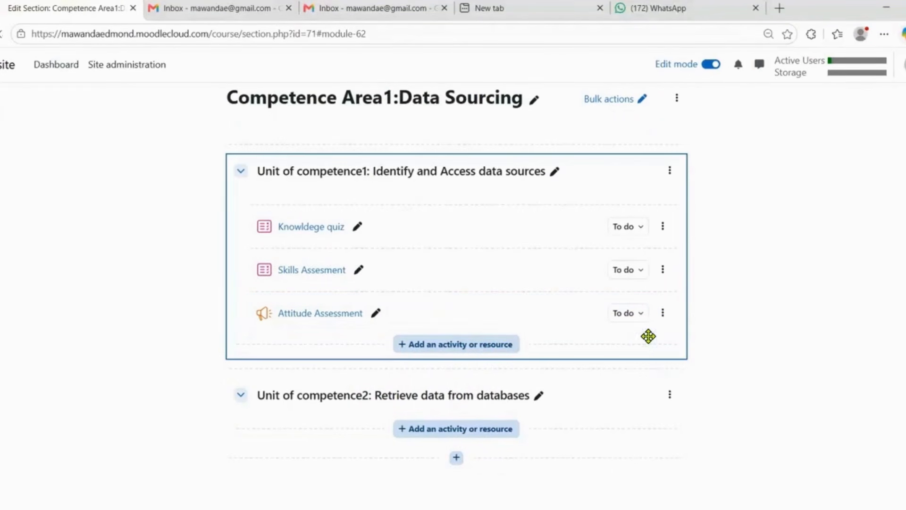
Link the Attitude Assessment activity to the course competency Retrieve data from databases DS1.2.
scroll(458, 330, down, 1)
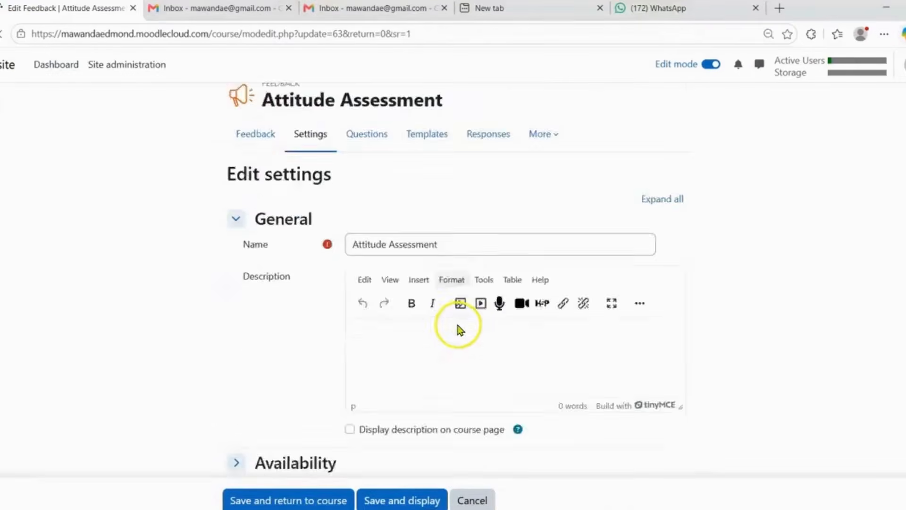
scroll(460, 329, down, 4)
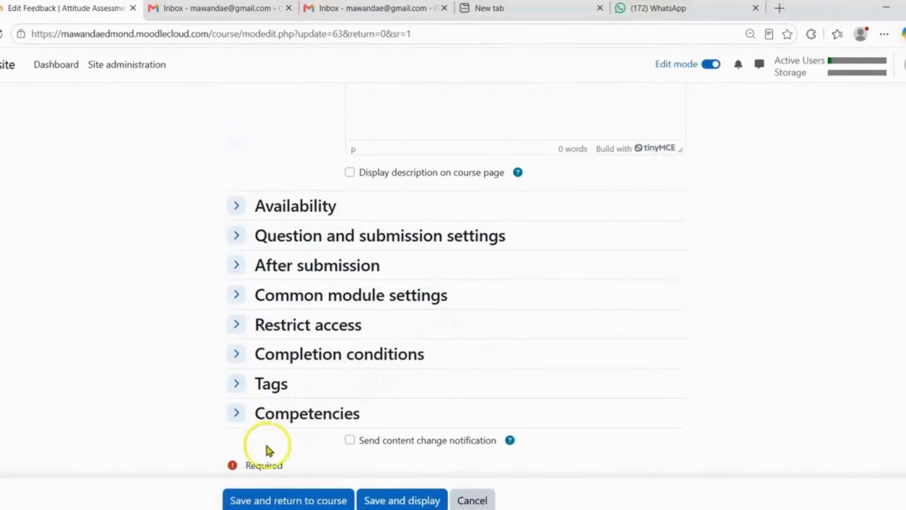
click(236, 413)
scroll(462, 334, down, 1)
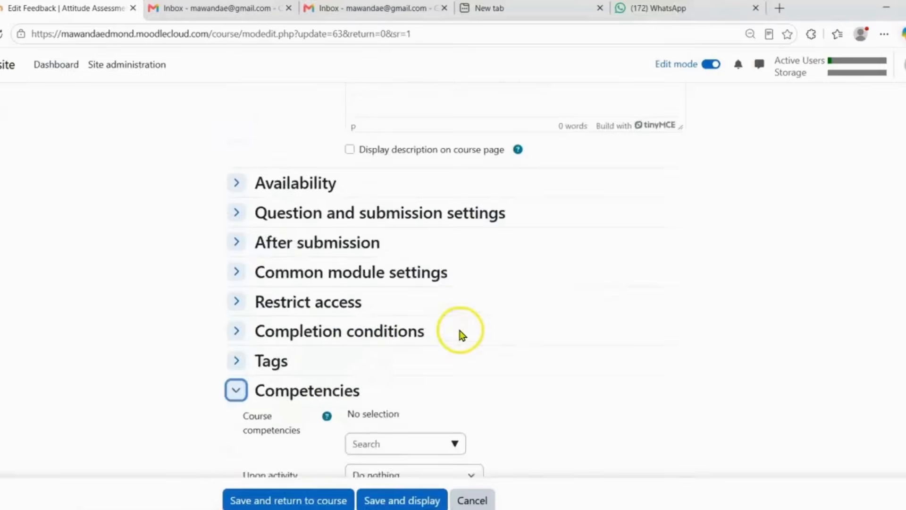
scroll(460, 333, down, 1)
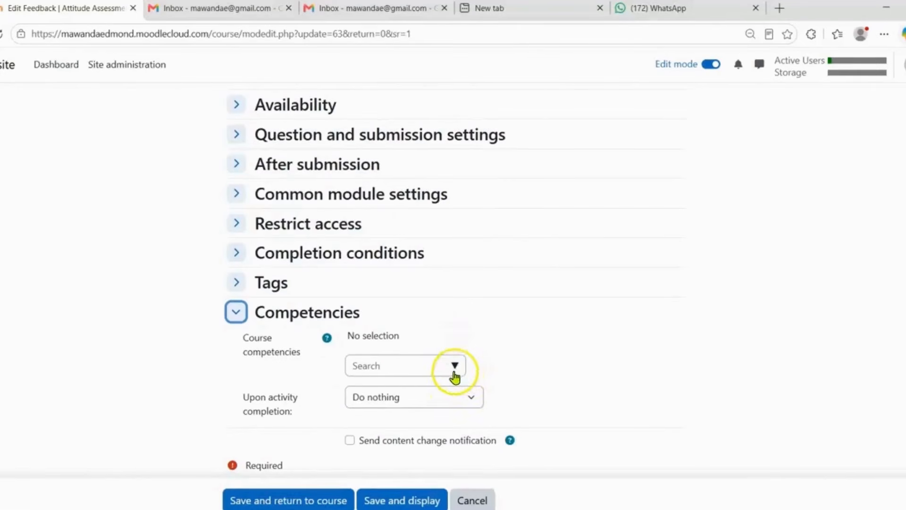
click(455, 367)
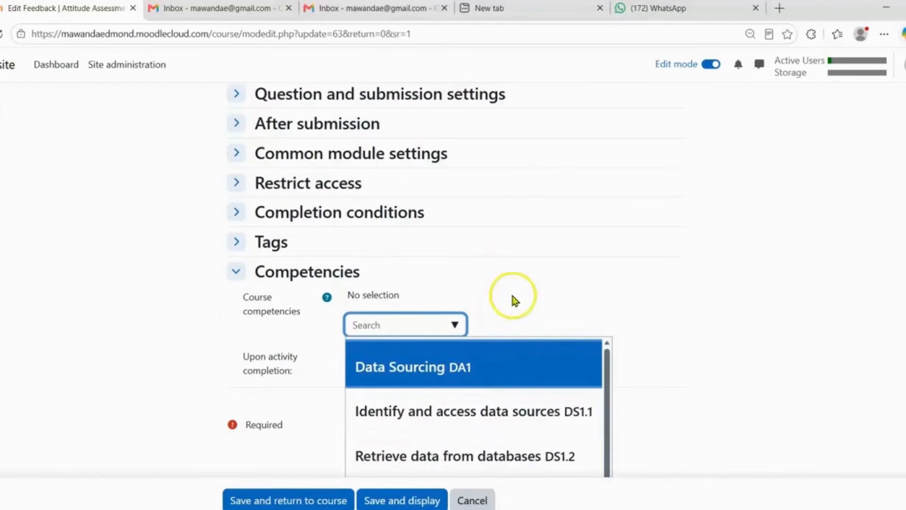
click(440, 457)
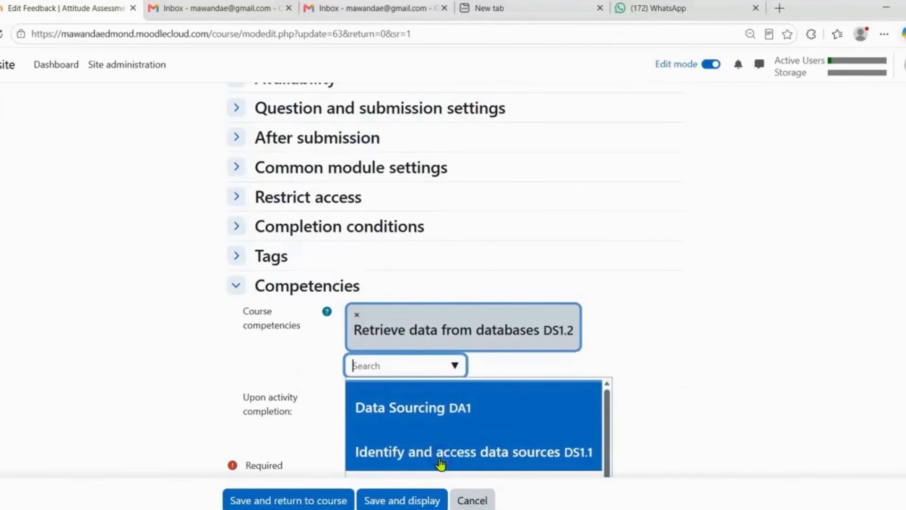
Set the Attitude Assessment competency action upon activity completion to Send for review, and save and return to the course.
click(178, 351)
click(471, 398)
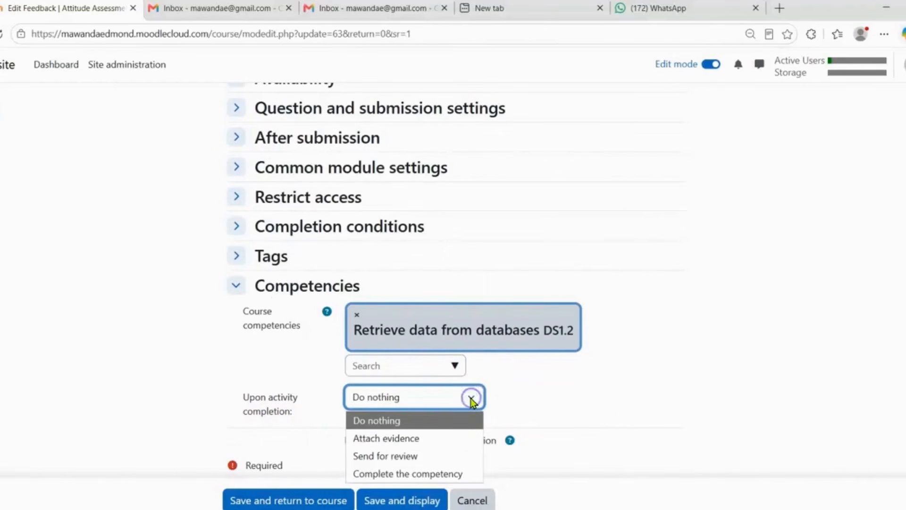
click(425, 455)
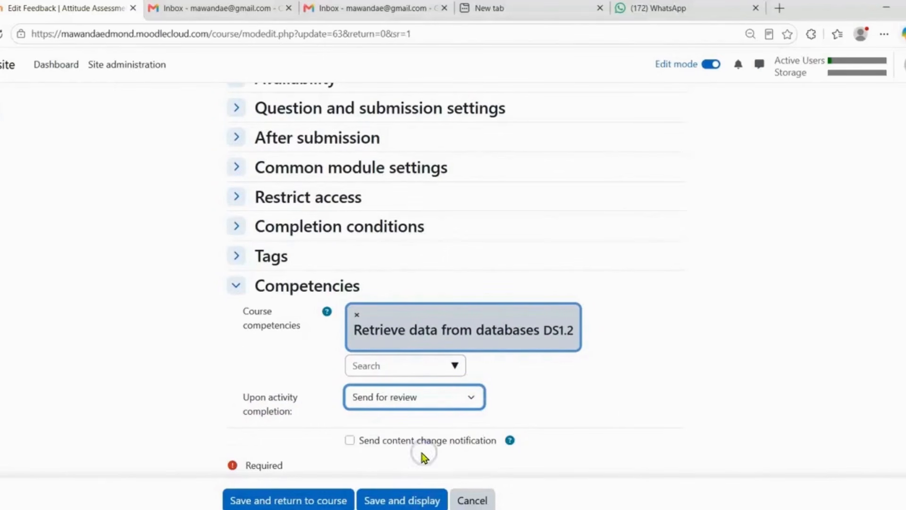
click(323, 502)
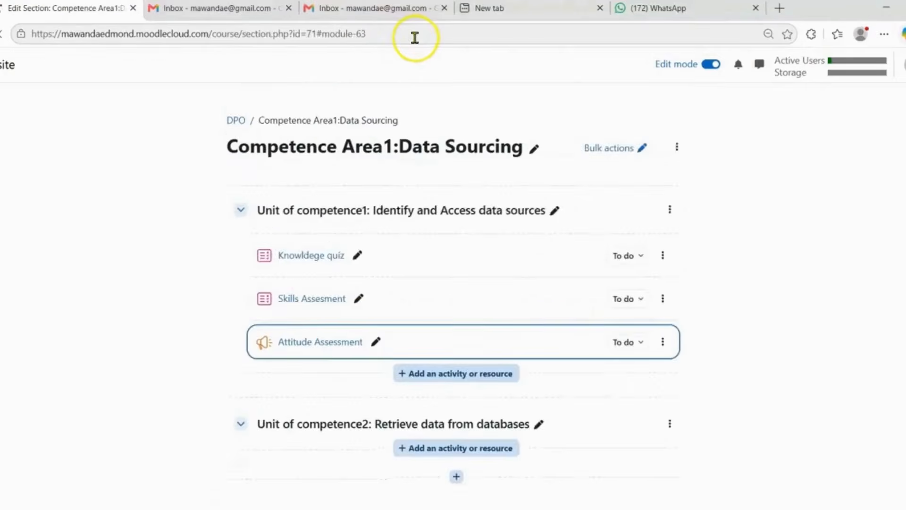
Review the Data Sourcing section's units and activities, and look over the course overview on the dashboard.
scroll(434, 259, down, 1)
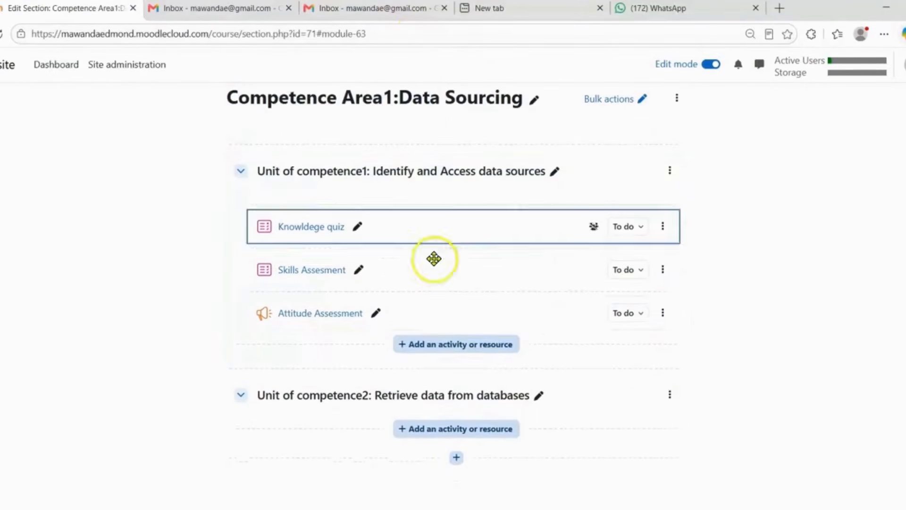
scroll(748, 364, up, 1)
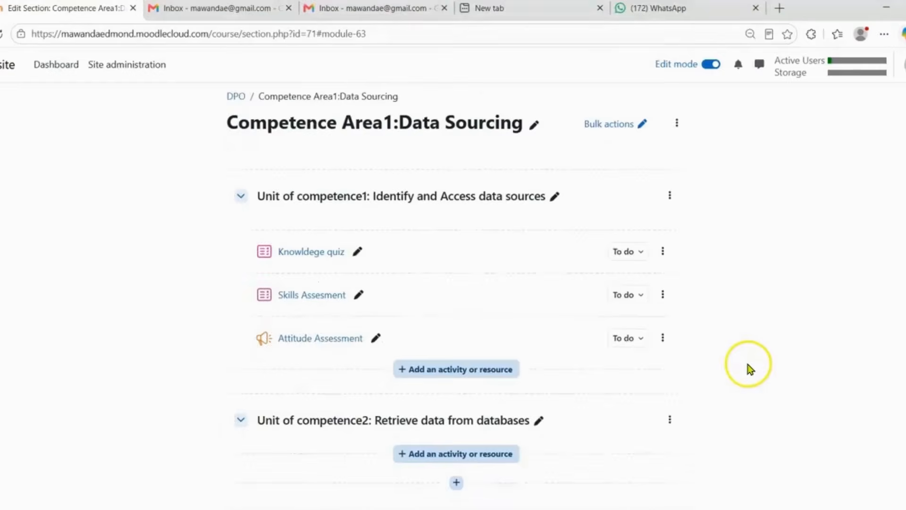
scroll(748, 364, down, 1)
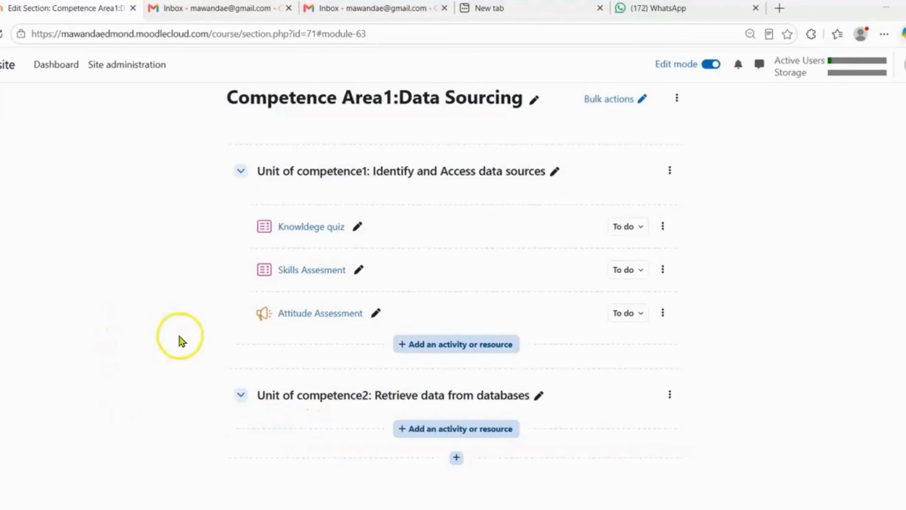
scroll(360, 129, up, 1)
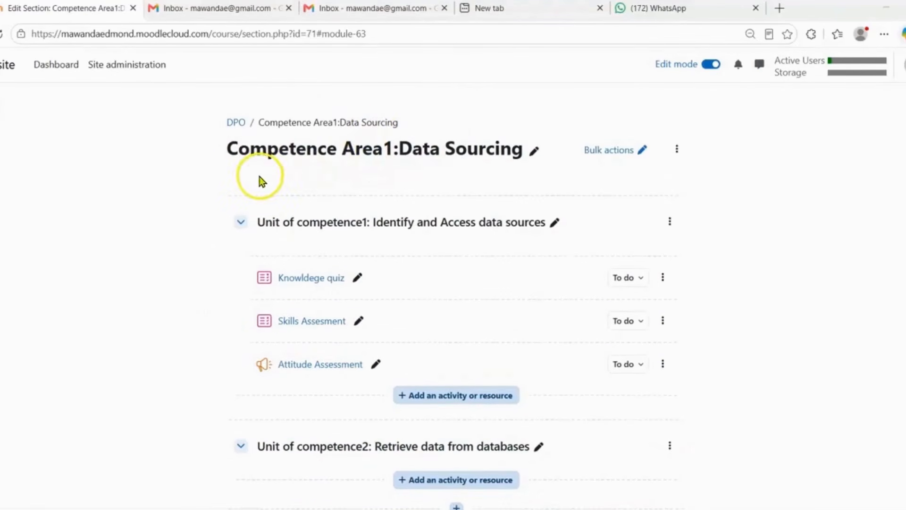
click(56, 67)
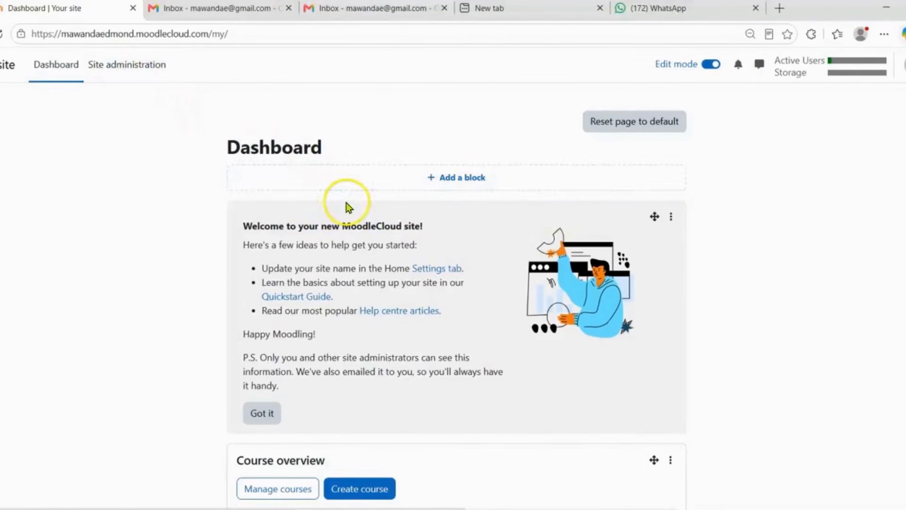
scroll(361, 278, down, 1)
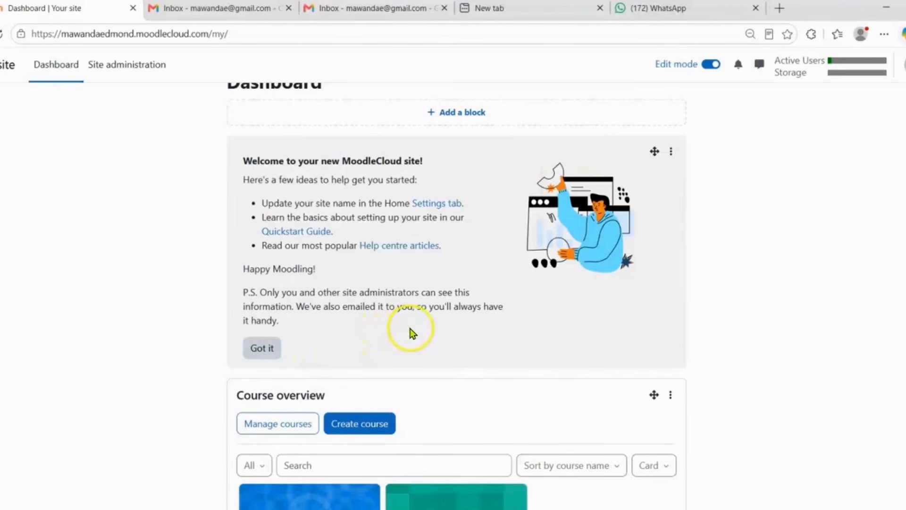
scroll(493, 333, down, 3)
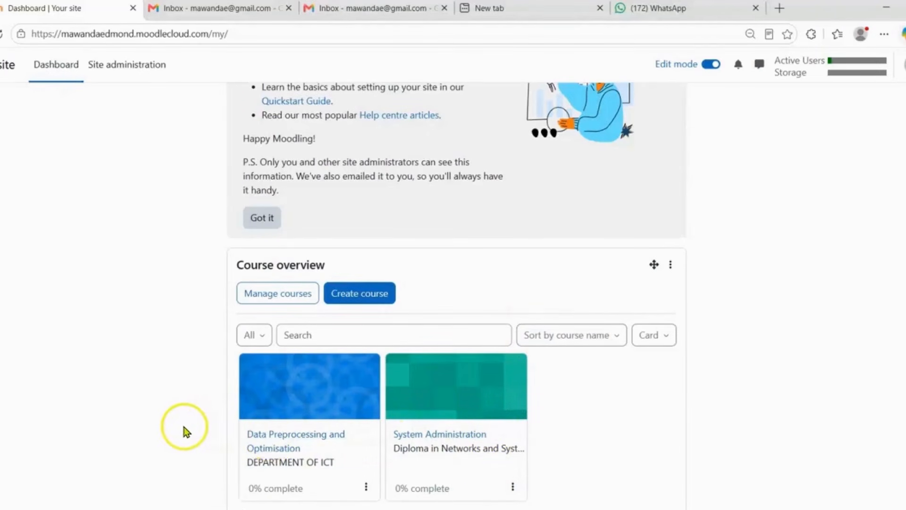
scroll(182, 428, up, 3)
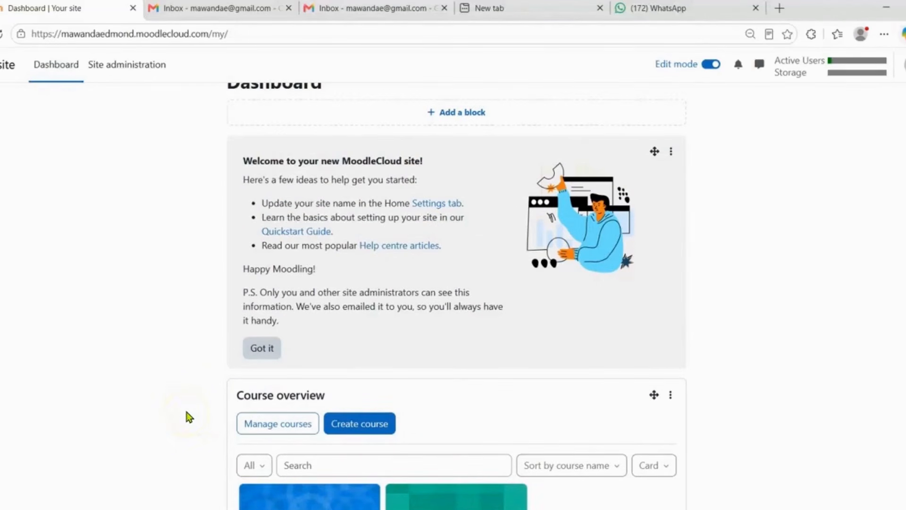
scroll(189, 417, up, 2)
From site administration, open learning plan creation for the DATA WAREHOUSING AND OPTIMISATION TEMPLATE in the learning plan templates.
click(112, 63)
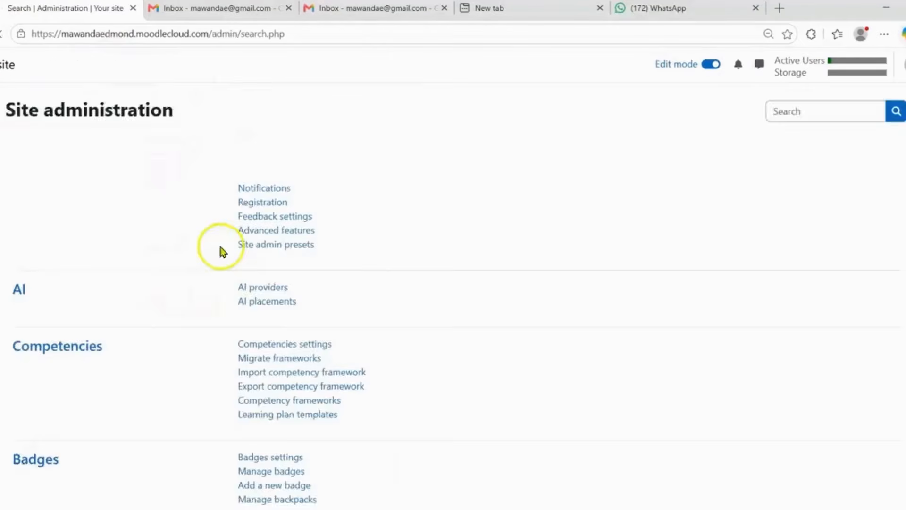
scroll(221, 252, down, 3)
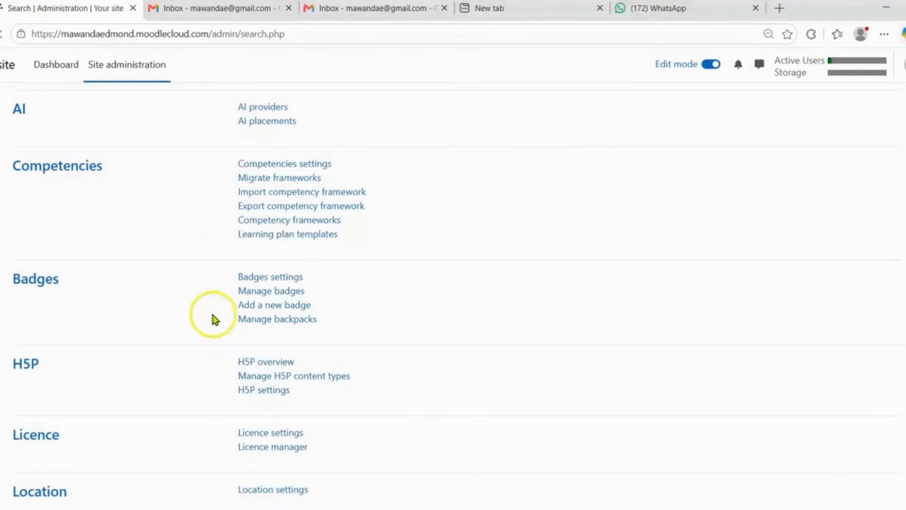
click(281, 241)
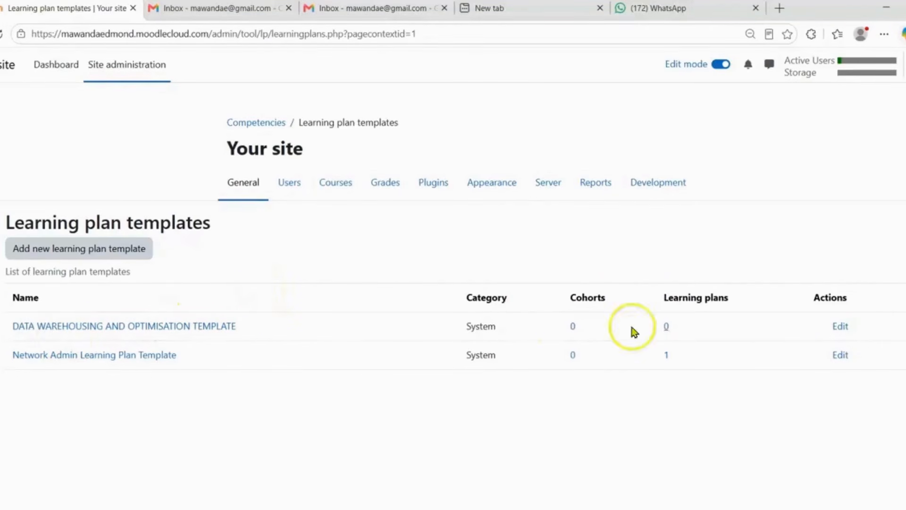
click(836, 331)
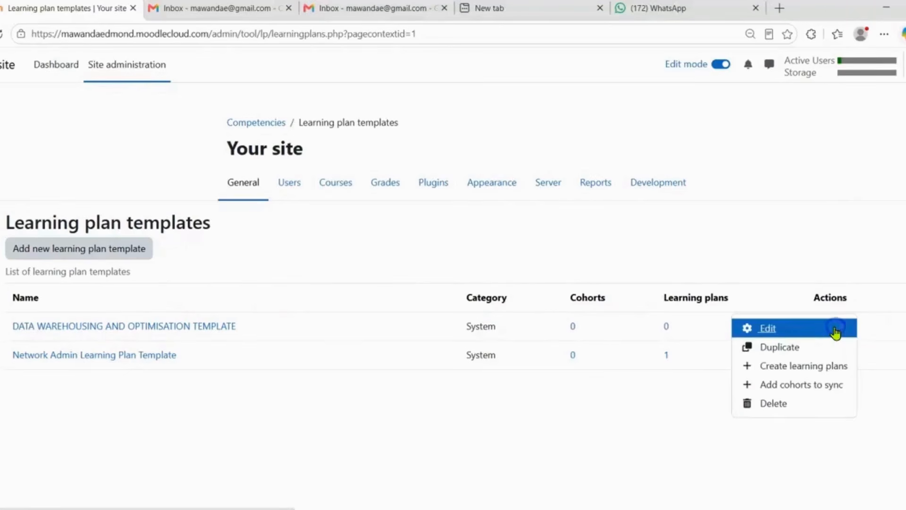
click(807, 367)
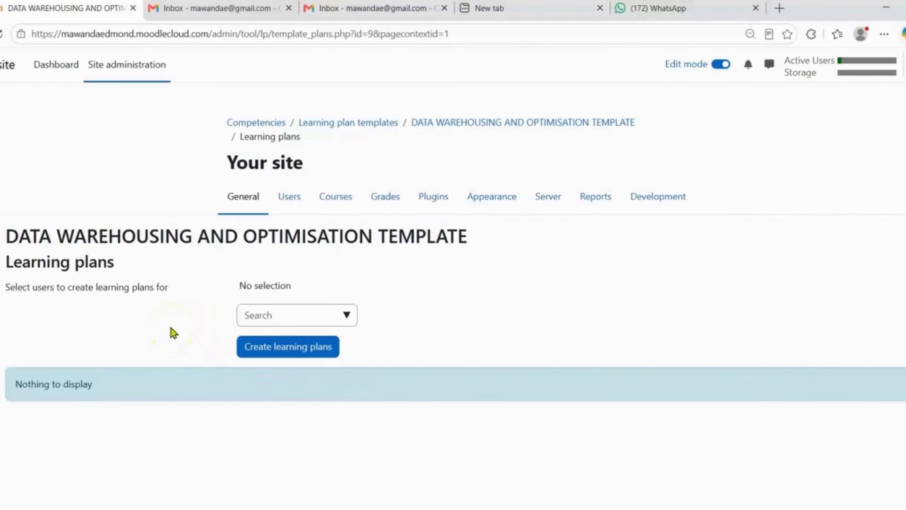
Select the student listed second among the suggested users and create their learning plan from the template.
click(346, 316)
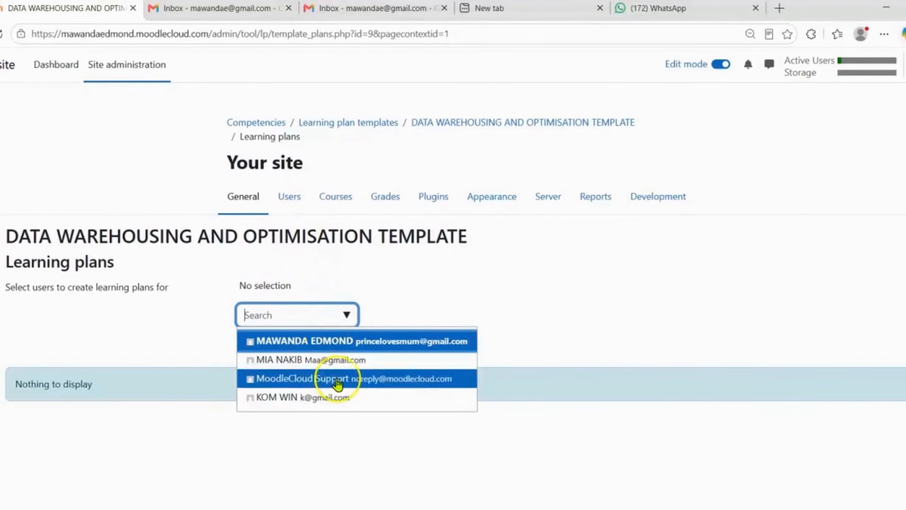
click(310, 360)
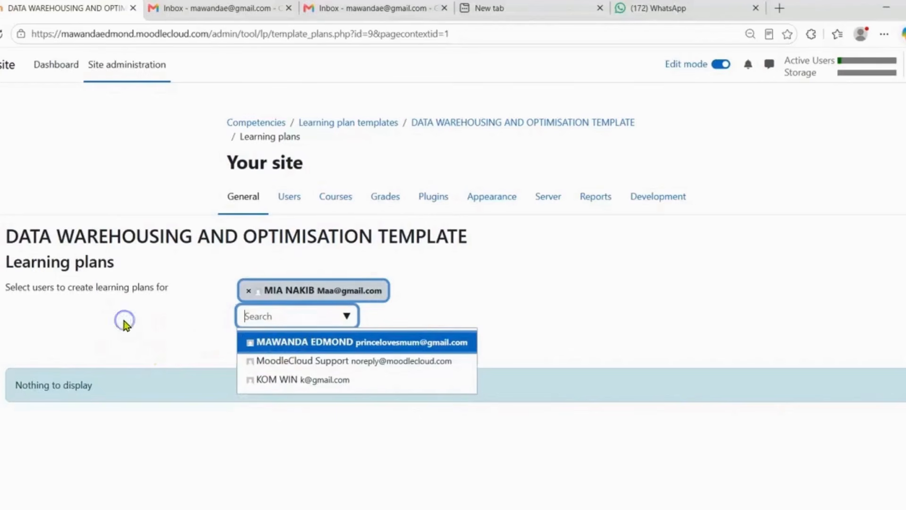
click(610, 299)
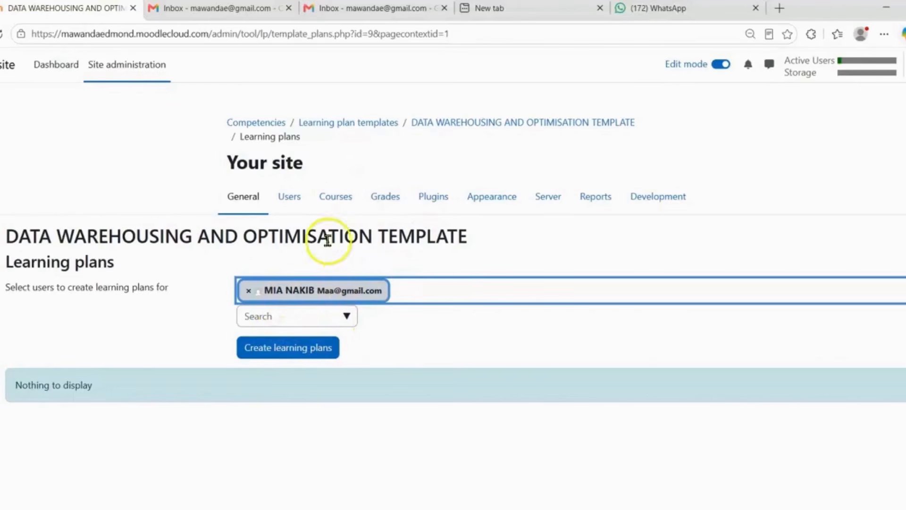
click(281, 348)
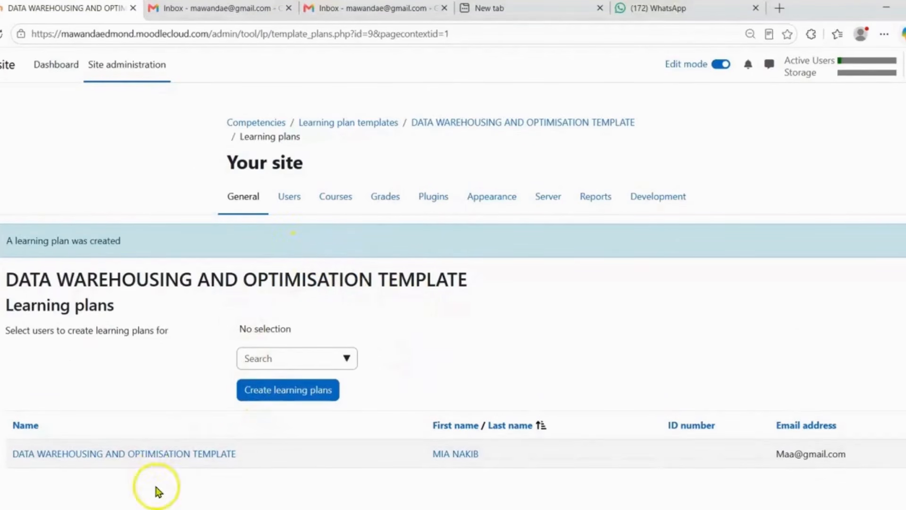
Open the student's new learning plan and review its status, template, progress and list of competencies.
click(153, 455)
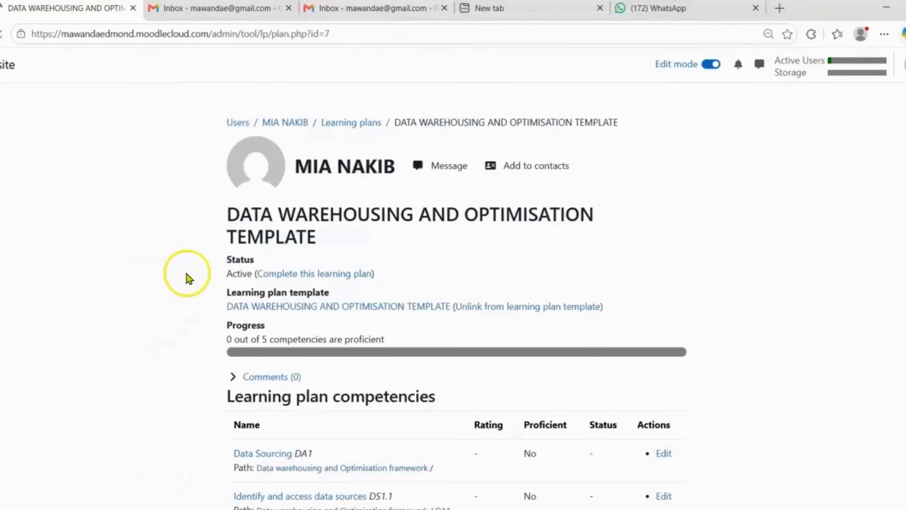
scroll(293, 319, down, 1)
scroll(292, 315, down, 2)
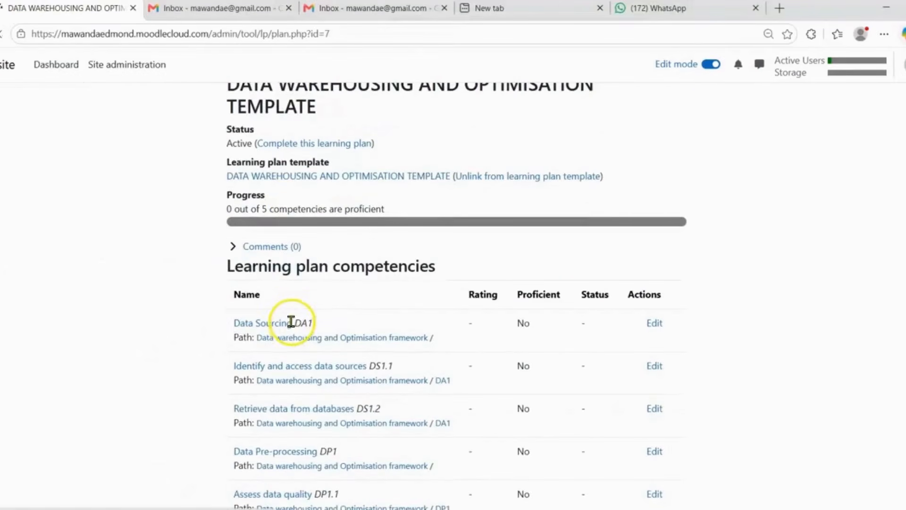
scroll(292, 322, up, 3)
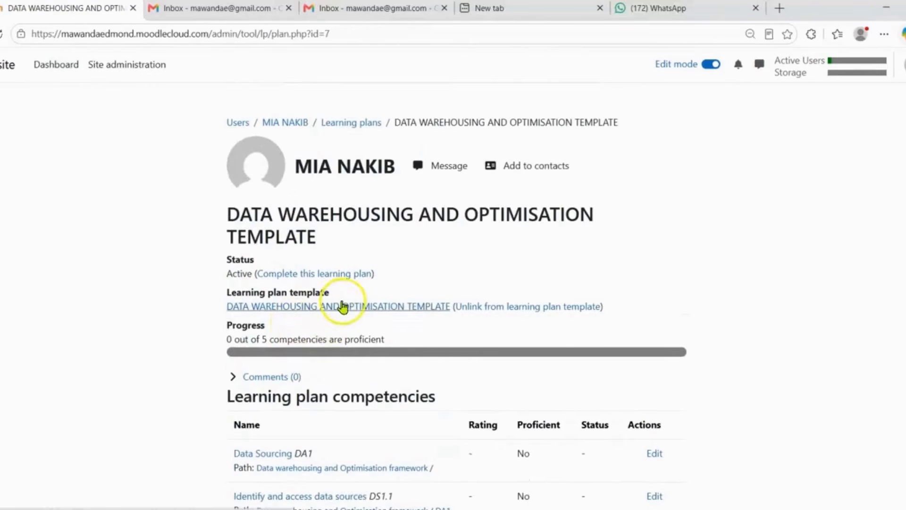
scroll(395, 311, down, 4)
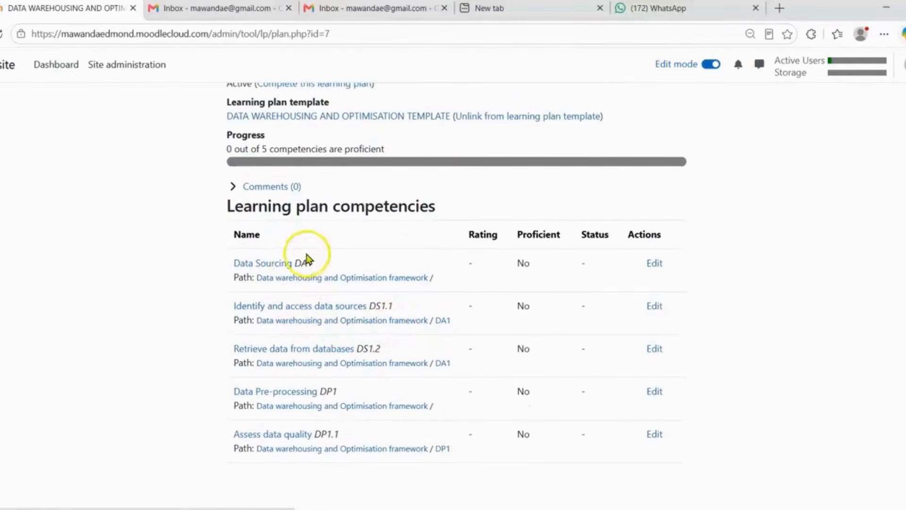
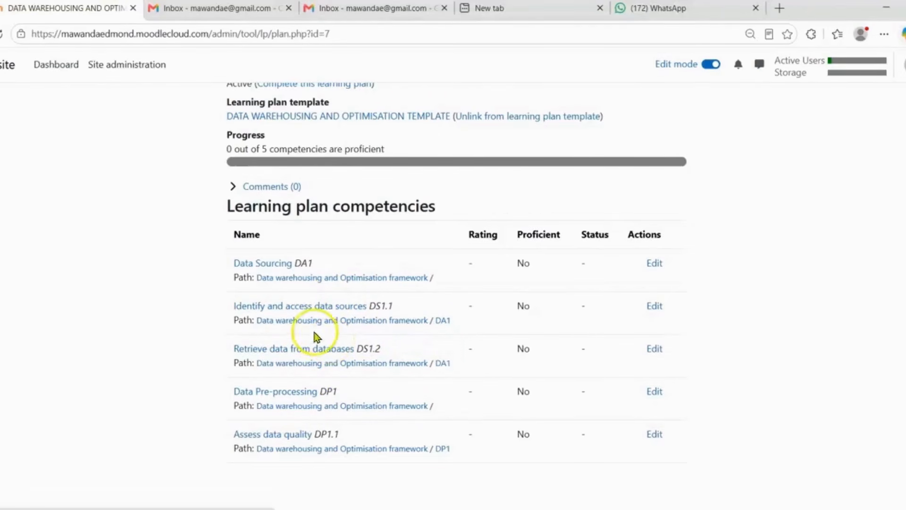
scroll(231, 198, up, 4)
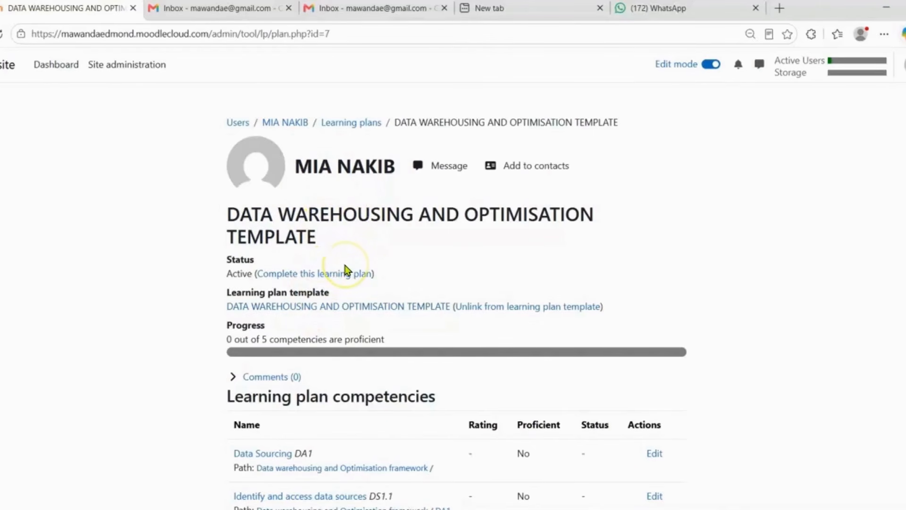
scroll(345, 266, down, 3)
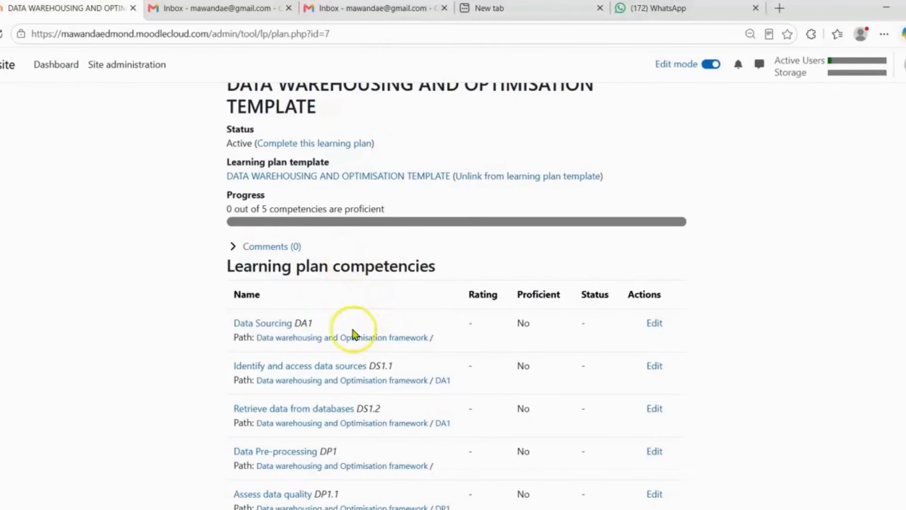
scroll(336, 287, down, 1)
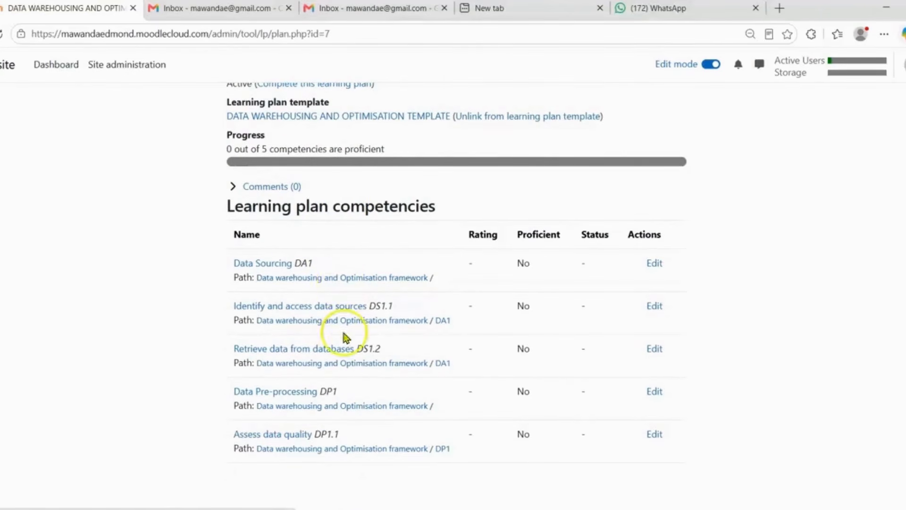
scroll(291, 261, up, 4)
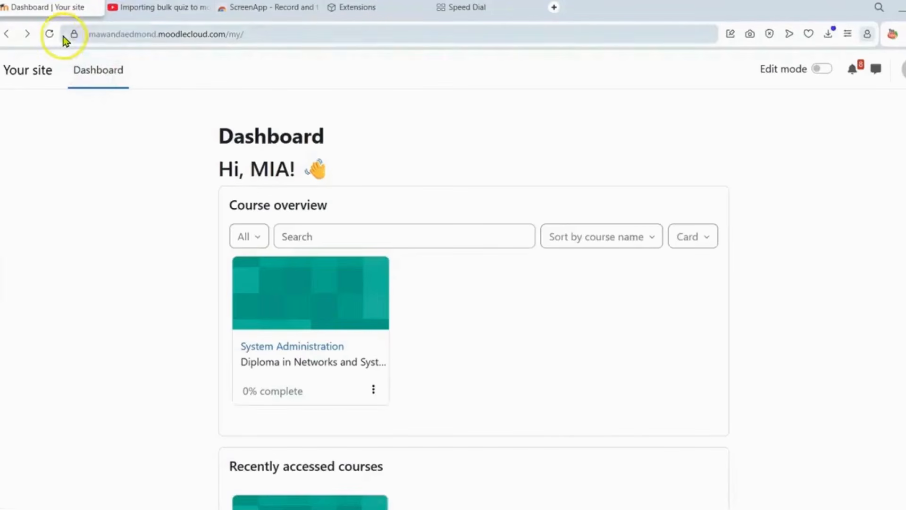
In the student's browser session, reload the dashboard and check which courses appear in the course overview and recently accessed courses.
click(48, 34)
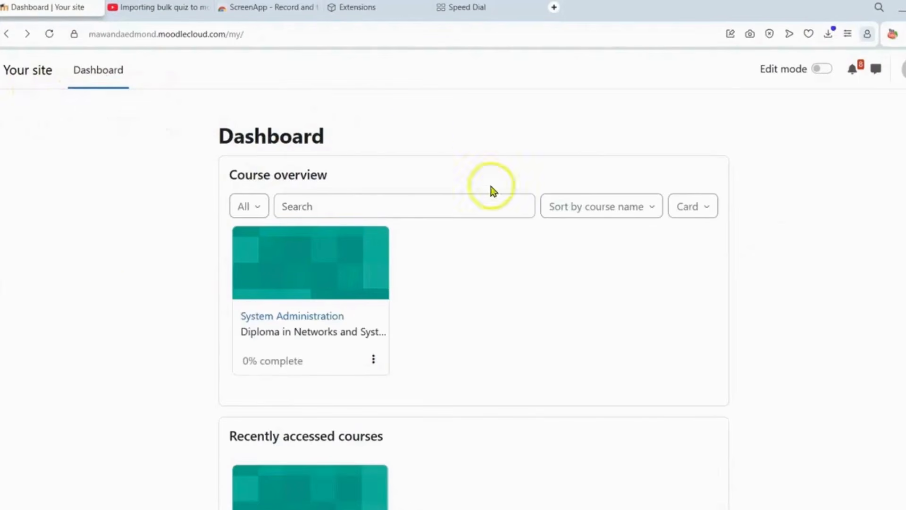
scroll(125, 245, down, 4)
scroll(122, 255, down, 2)
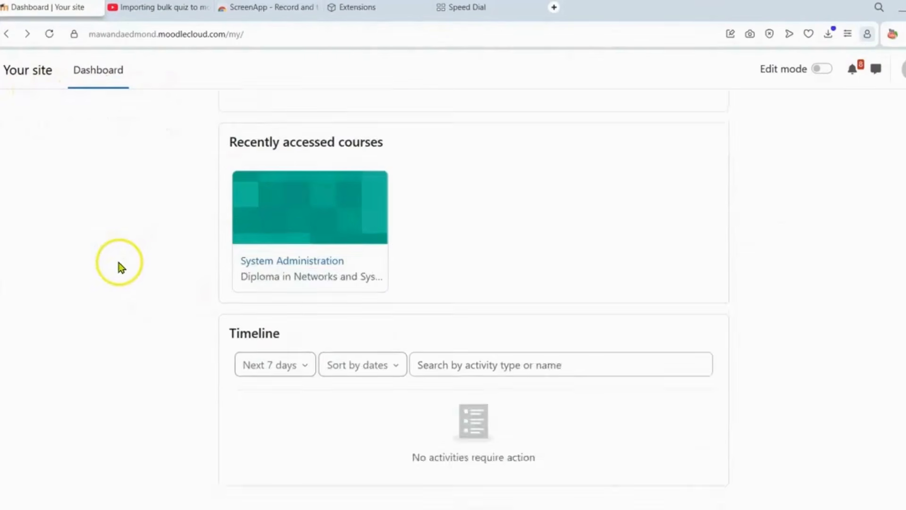
scroll(117, 262, up, 6)
click(49, 33)
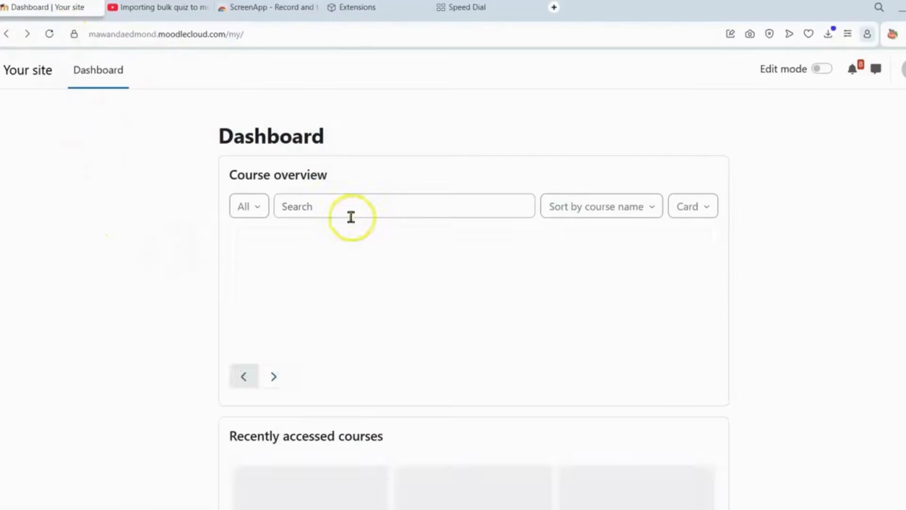
scroll(405, 293, down, 3)
scroll(392, 300, up, 1)
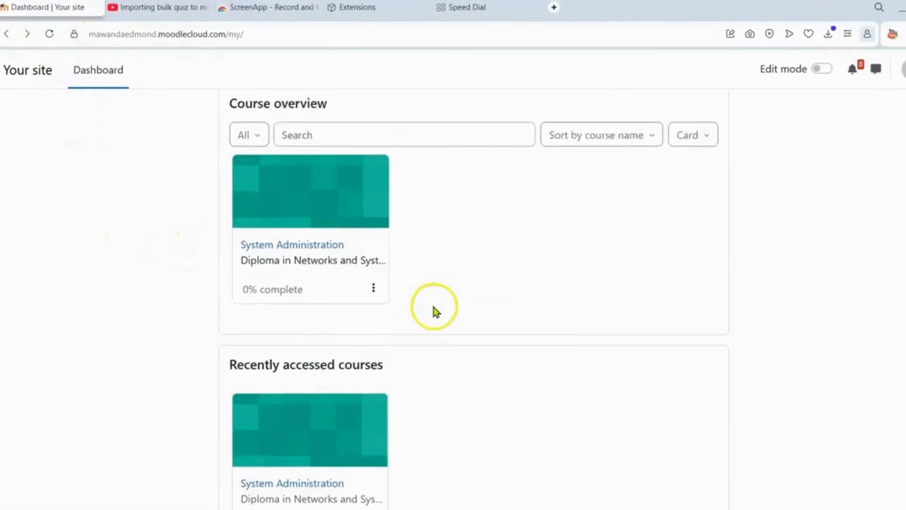
scroll(435, 310, down, 5)
scroll(431, 334, up, 5)
scroll(423, 316, up, 1)
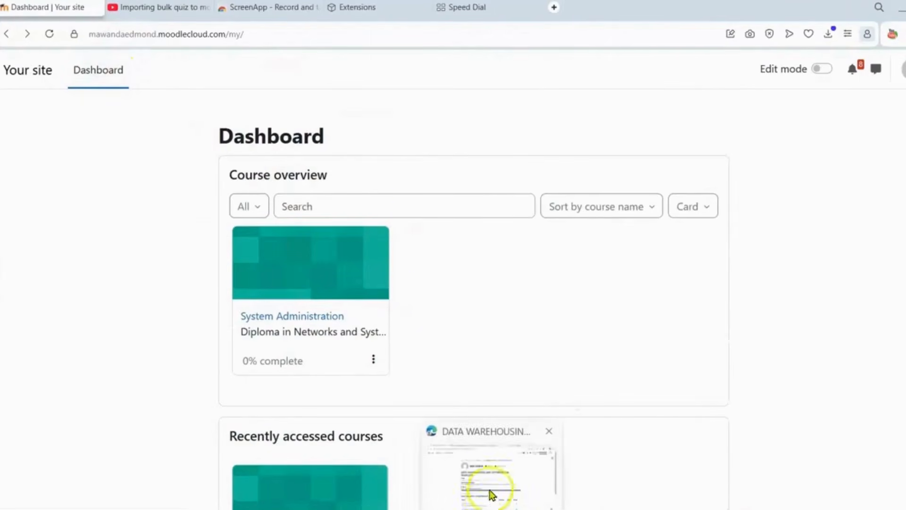
Switch back to the administrator's browser and open the participants list of the Data Preprocessing and Optimisation course.
click(494, 484)
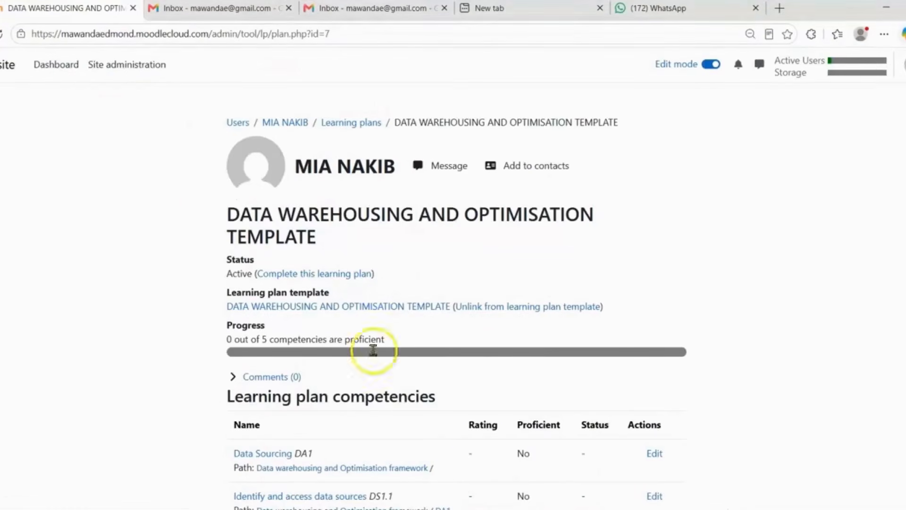
click(53, 67)
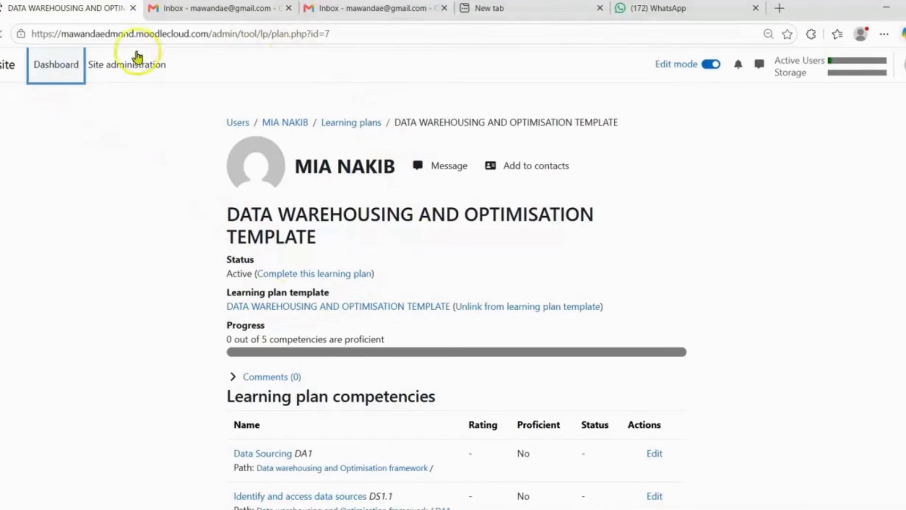
scroll(368, 302, down, 5)
scroll(373, 331, down, 3)
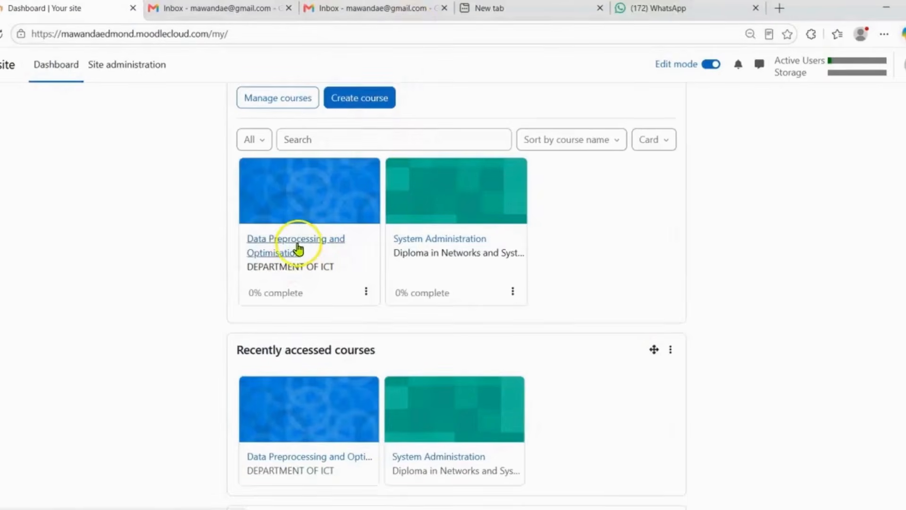
click(299, 246)
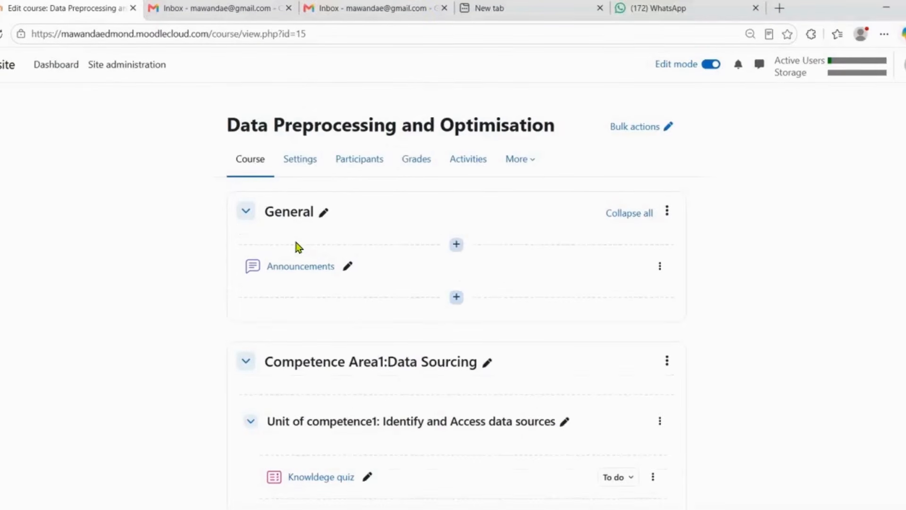
click(353, 161)
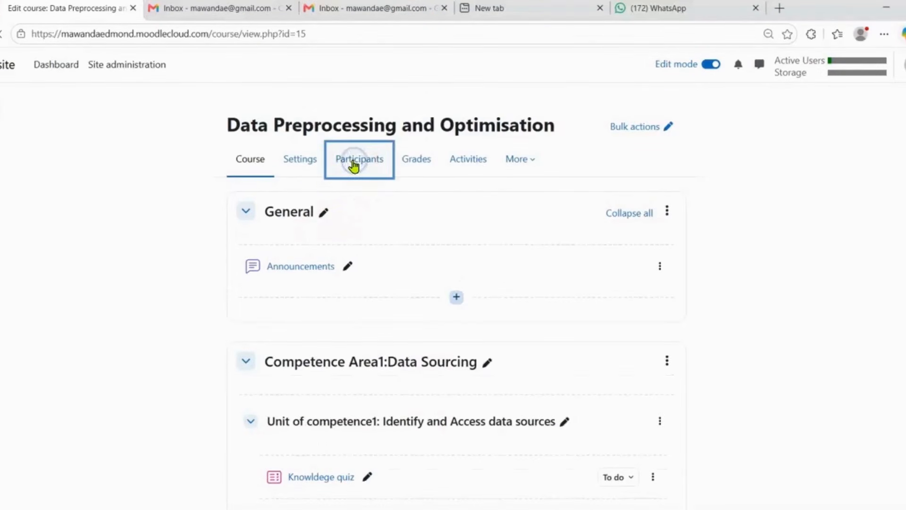
scroll(357, 184, down, 1)
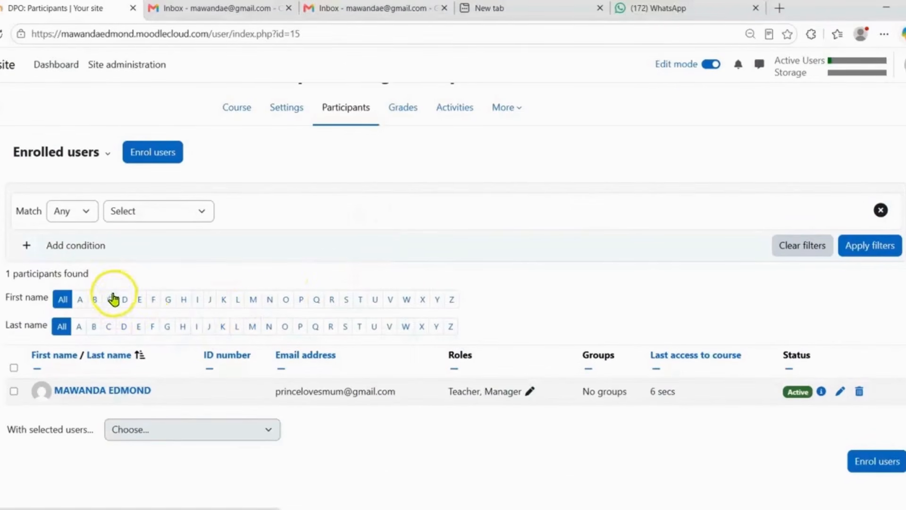
Enrol the student who received the learning plan in the course with the Student role.
click(158, 154)
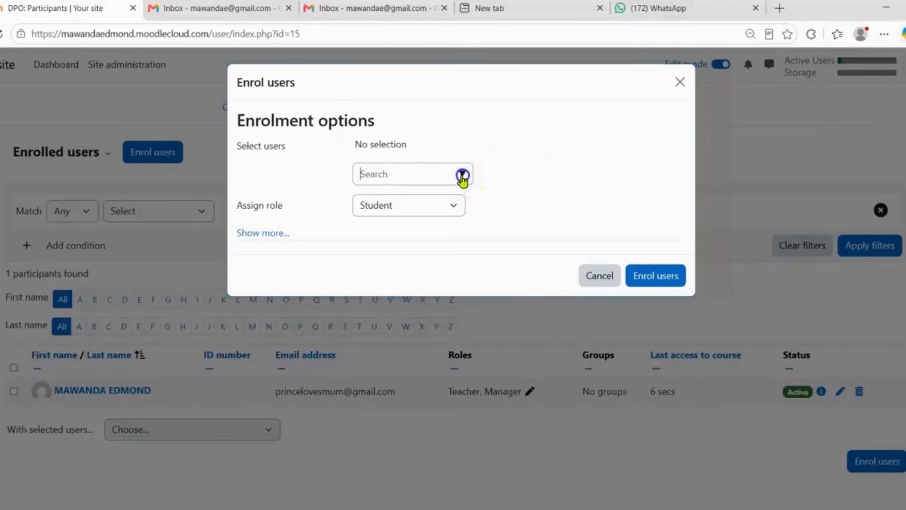
click(462, 176)
click(432, 199)
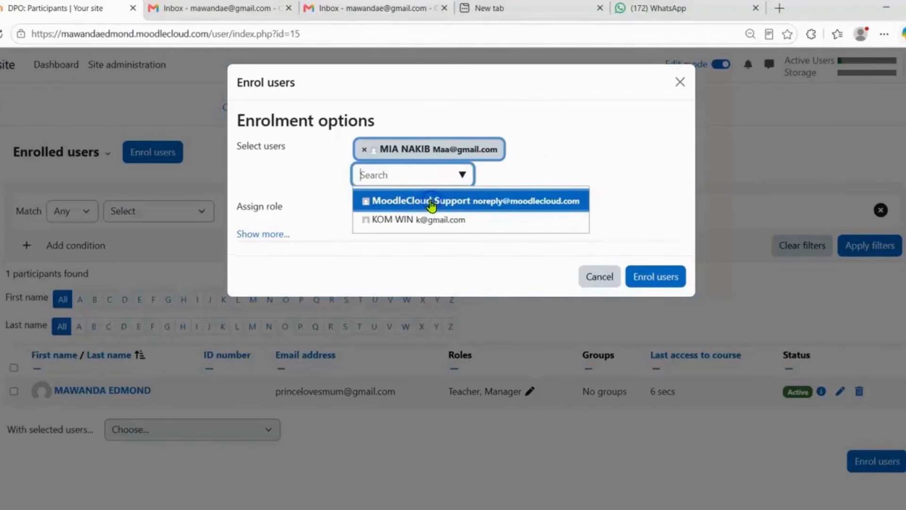
click(655, 278)
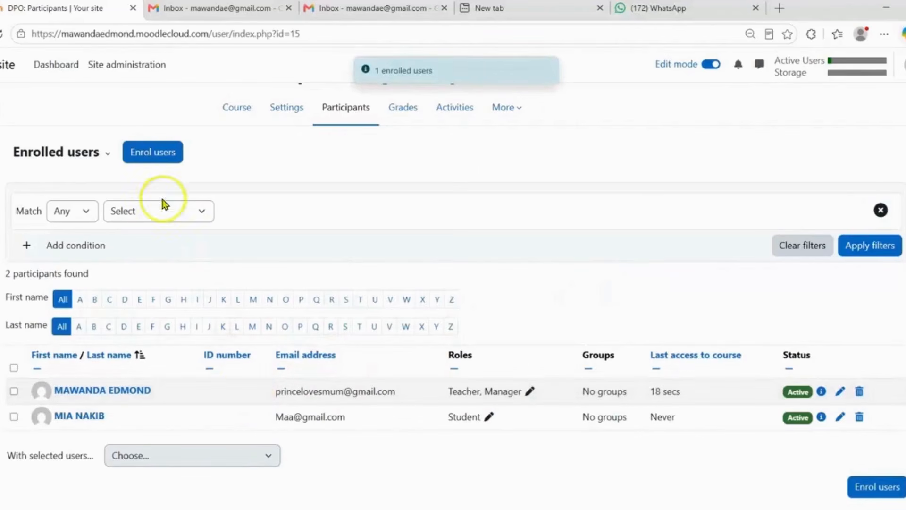
Open the course's competencies page and look over its competency progress and linked competencies.
click(524, 109)
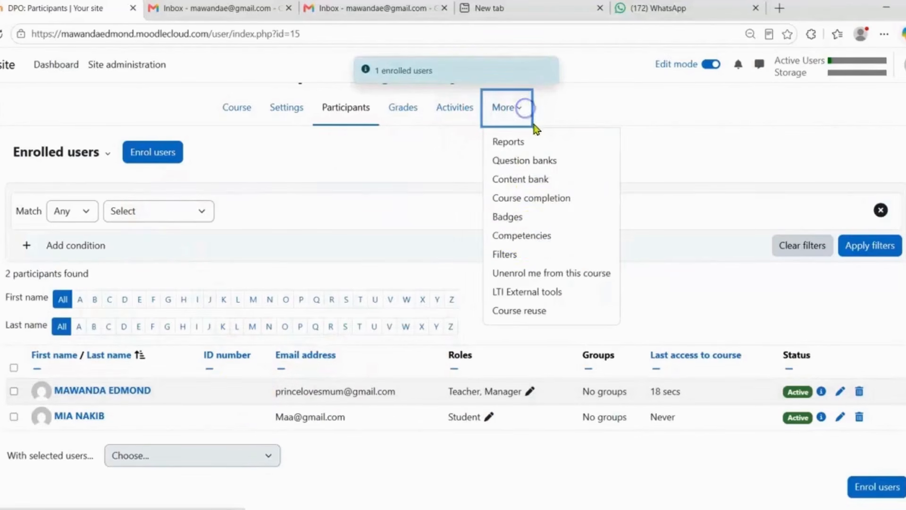
click(528, 236)
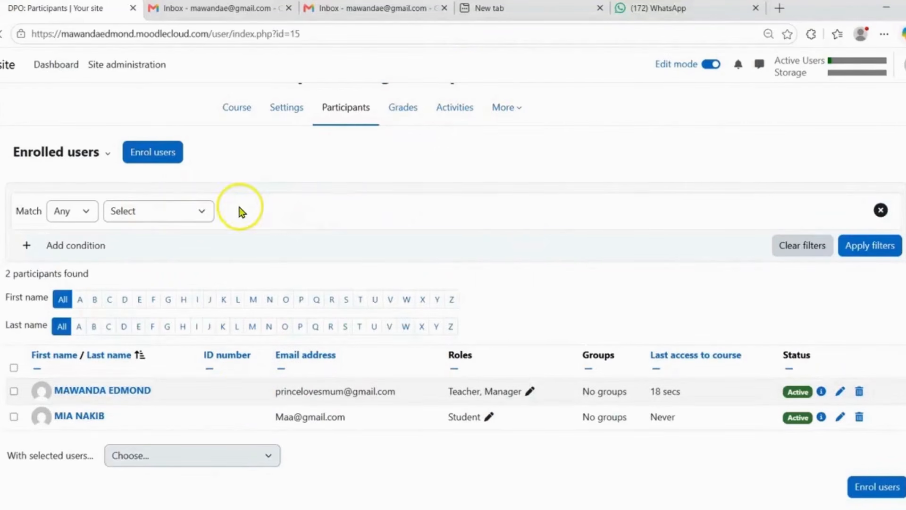
scroll(272, 236, down, 5)
scroll(273, 238, up, 5)
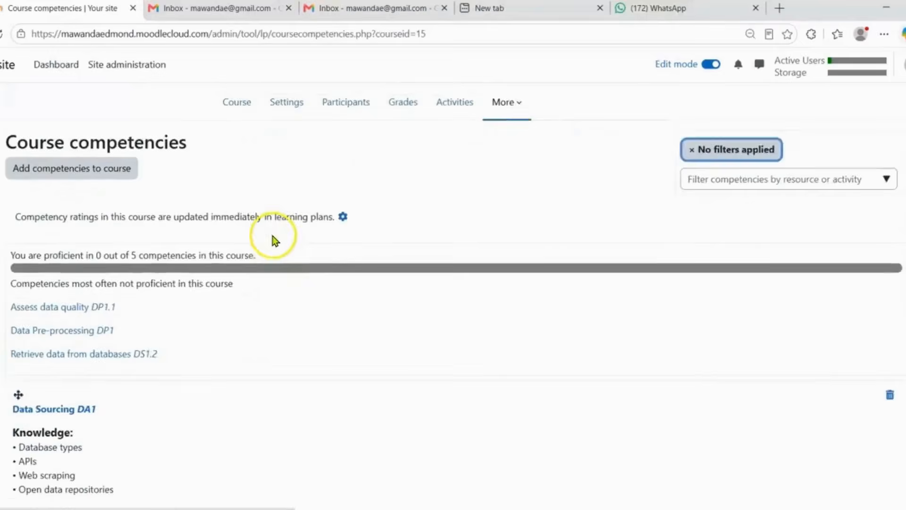
Switch to the student's browser session and reload the dashboard to check the course overview for the newly enrolled course.
scroll(273, 239, up, 1)
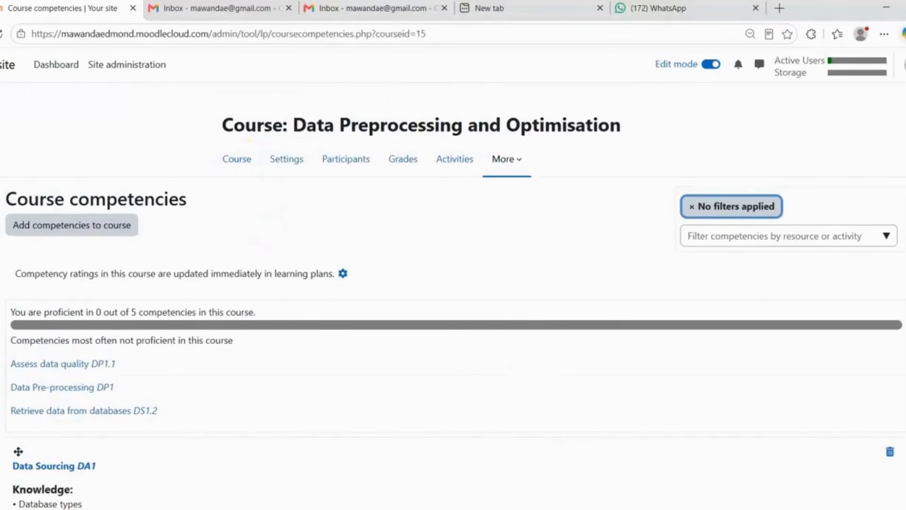
mouse_move(635, 509)
click(650, 487)
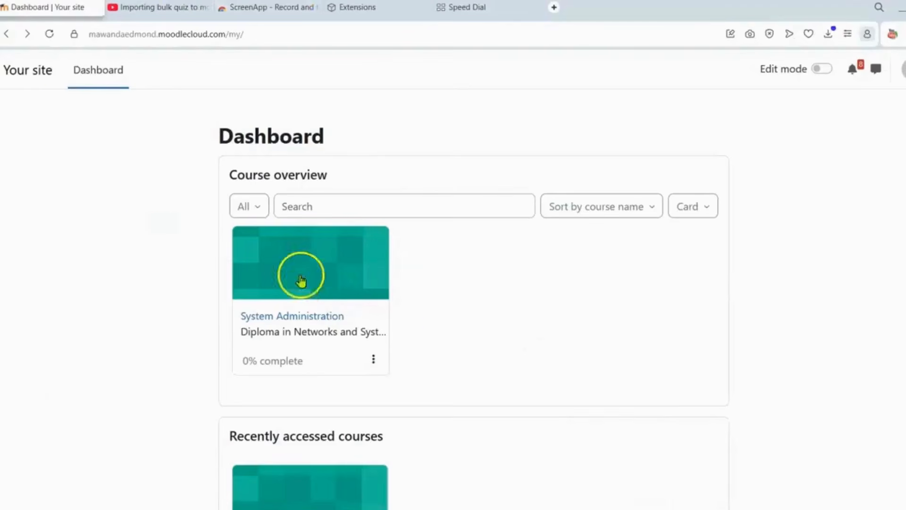
click(50, 34)
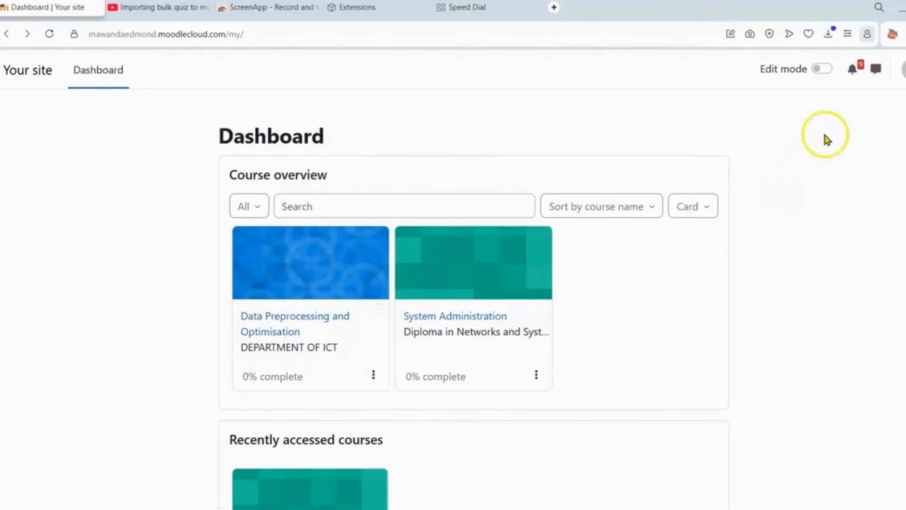
Open the student's profile, look over the course details, and open the list of learning plans.
click(902, 69)
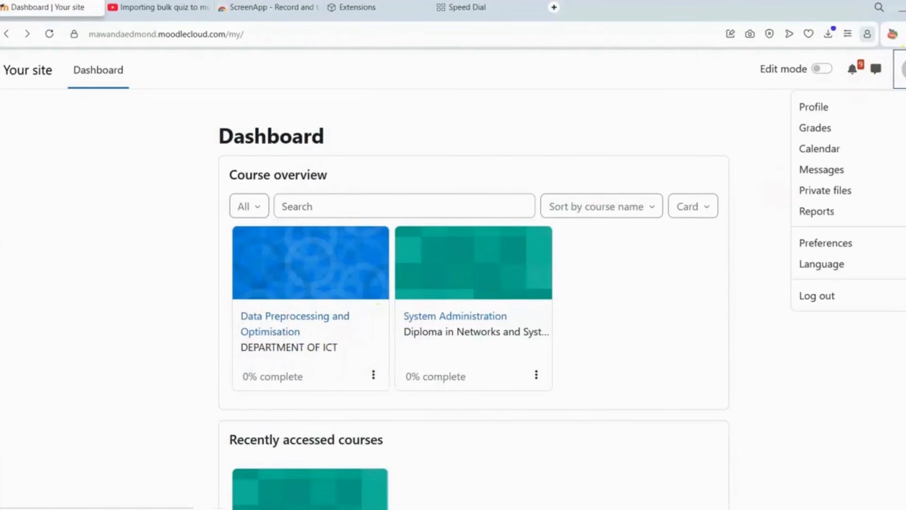
click(827, 109)
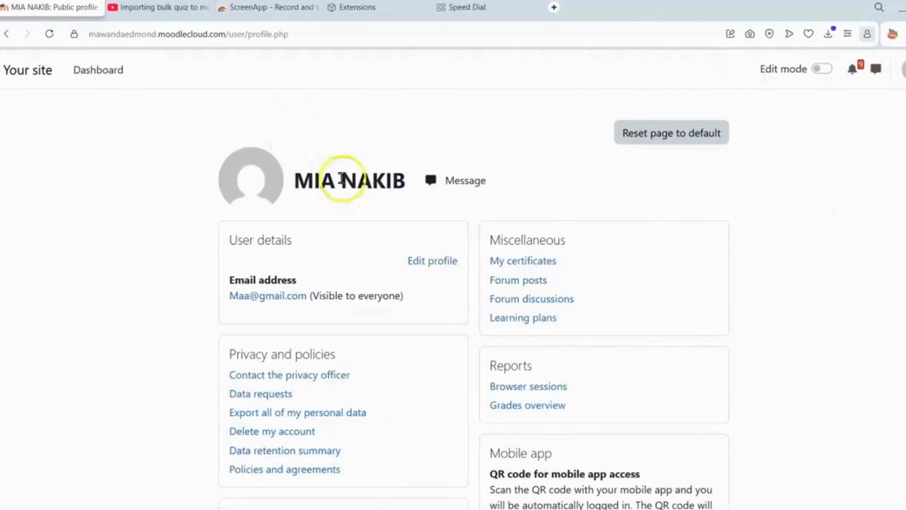
scroll(384, 318, down, 3)
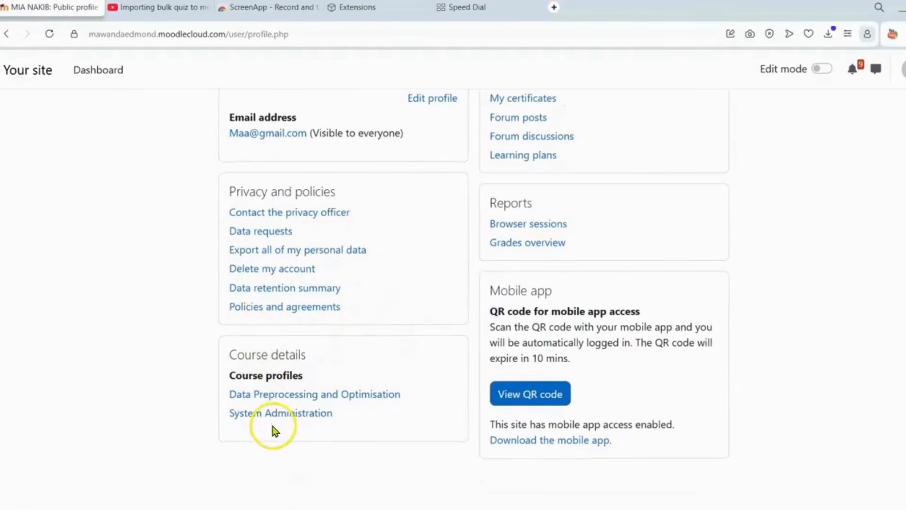
scroll(381, 313, up, 1)
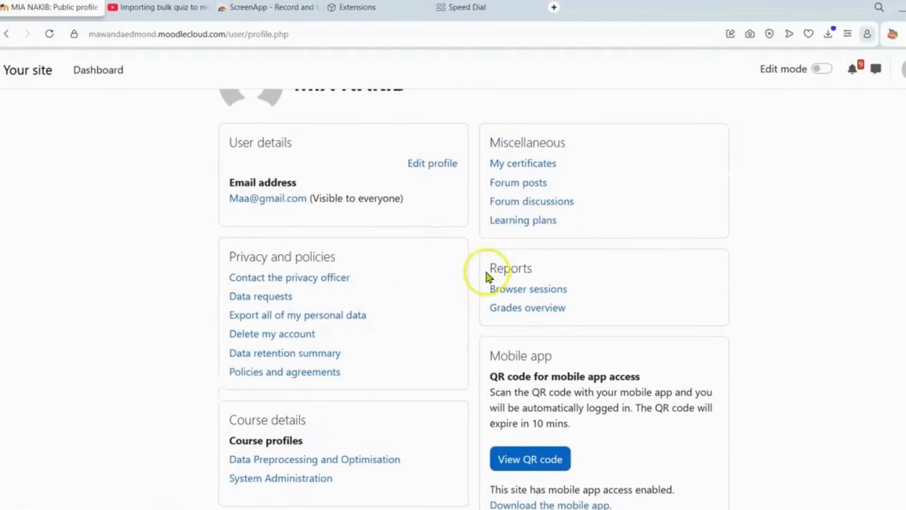
click(524, 220)
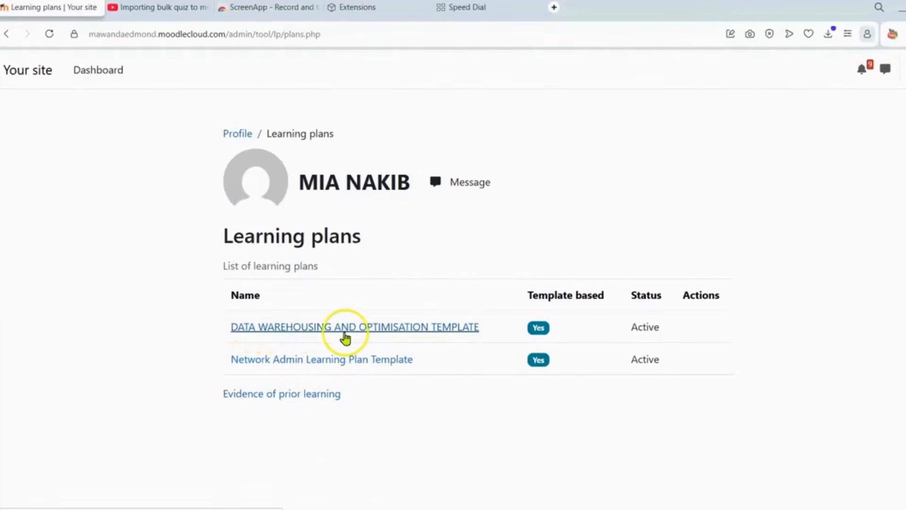
Open the DATA WAREHOUSING AND OPTIMISATION TEMPLATE learning plan and review its progress and each competency's rating and proficiency.
click(417, 331)
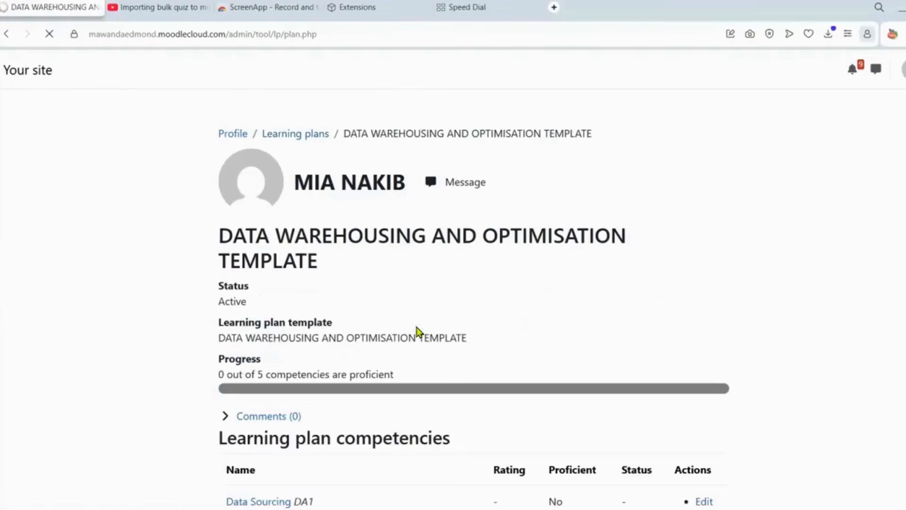
scroll(358, 259, down, 5)
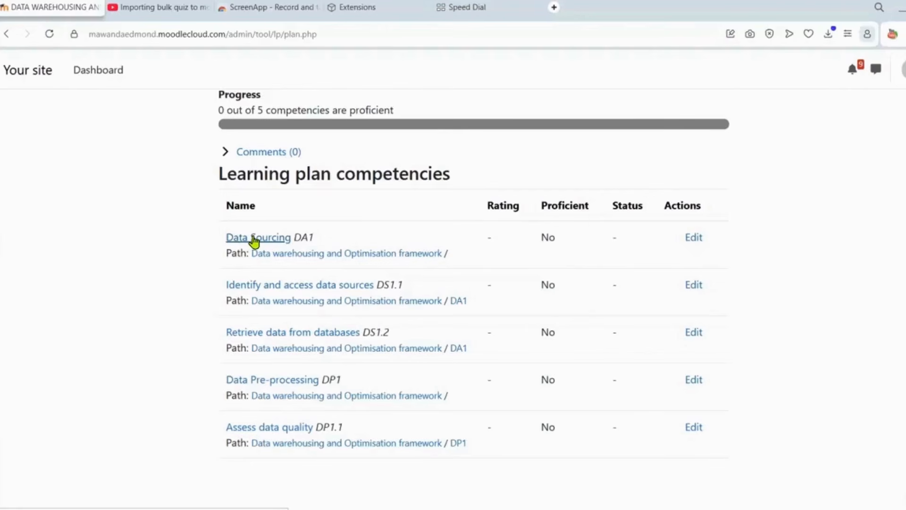
click(292, 294)
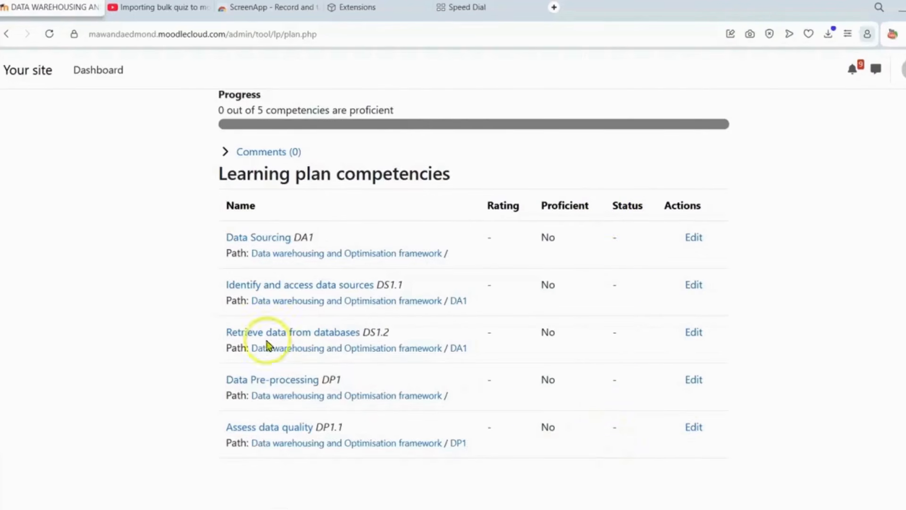
scroll(267, 340, up, 5)
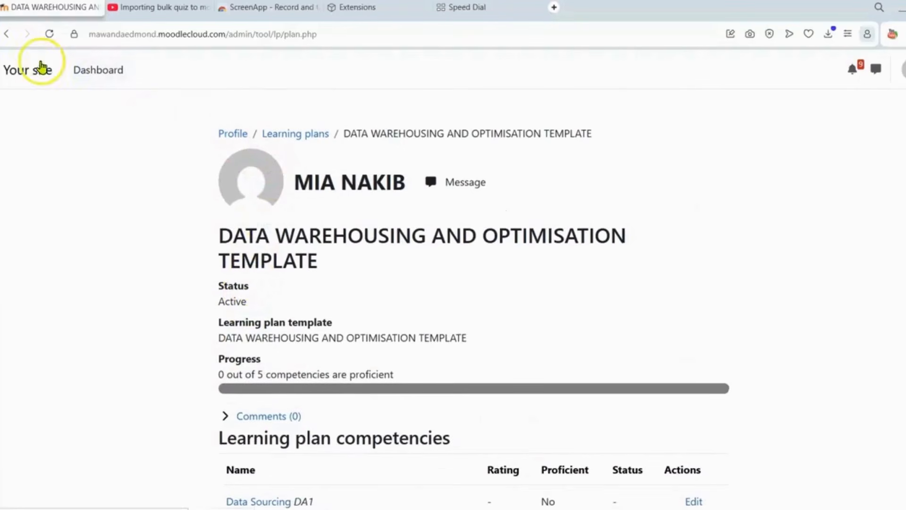
Return to the student's dashboard, enter the Data Preprocessing and Optimisation course, and open the Knowldege quiz under Unit of competence1.
click(98, 75)
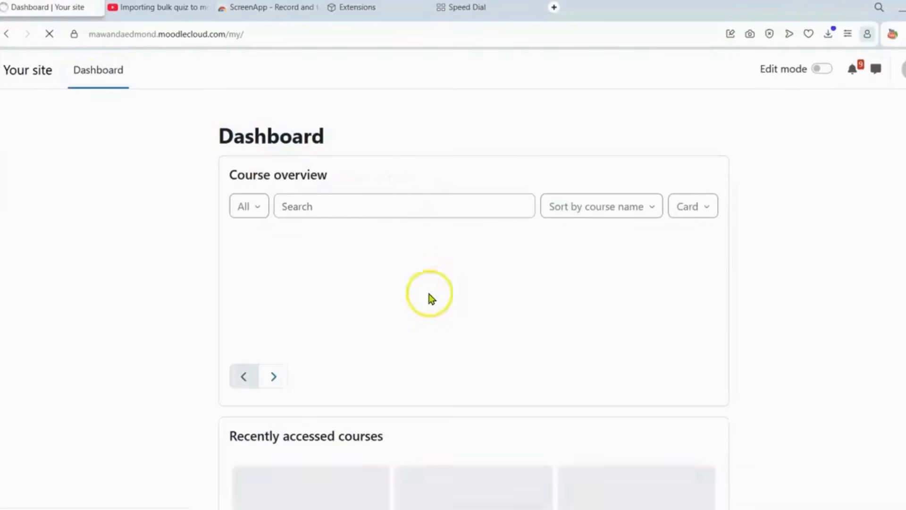
scroll(325, 254, down, 2)
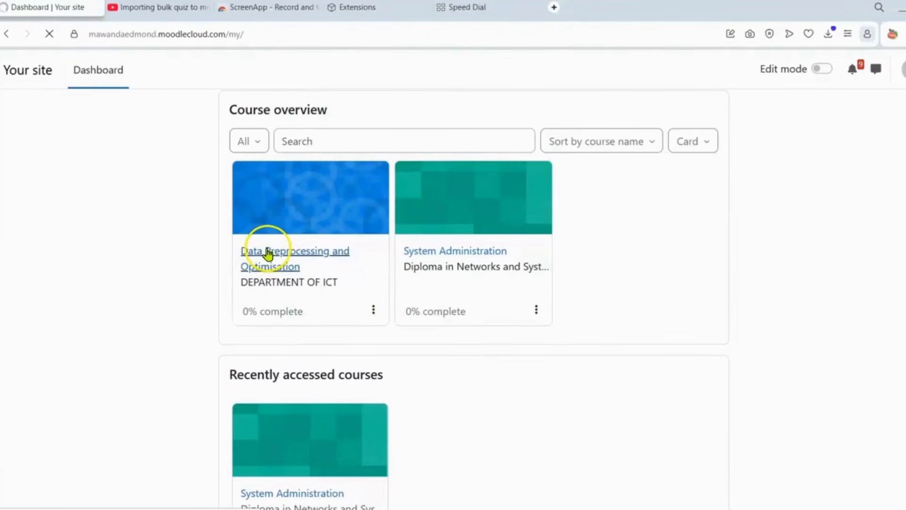
click(268, 254)
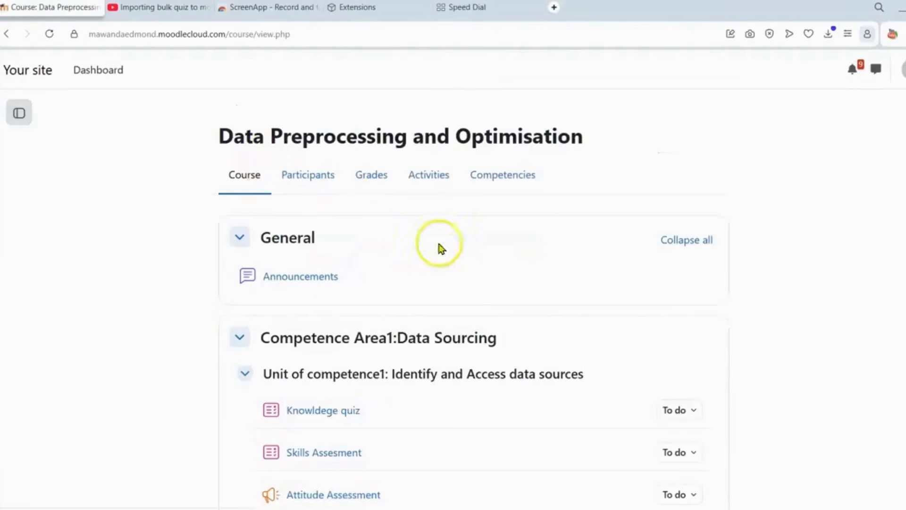
scroll(439, 248, down, 4)
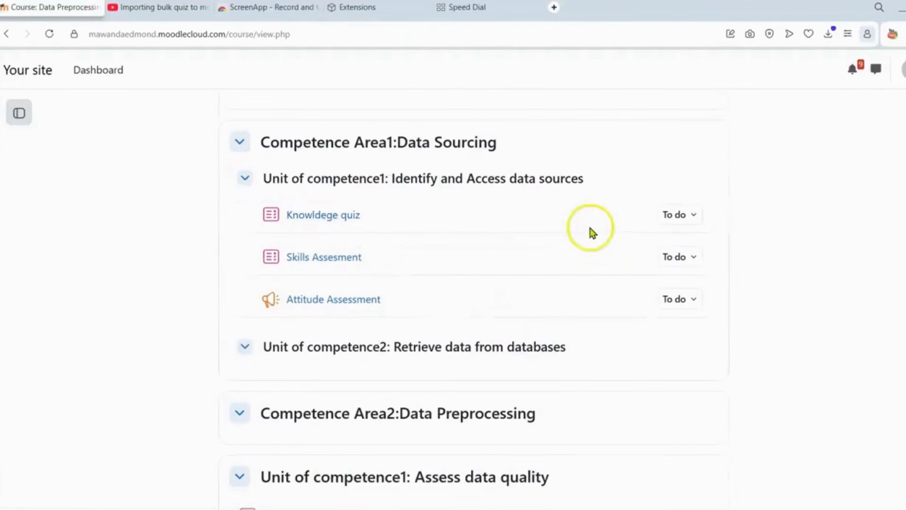
click(312, 221)
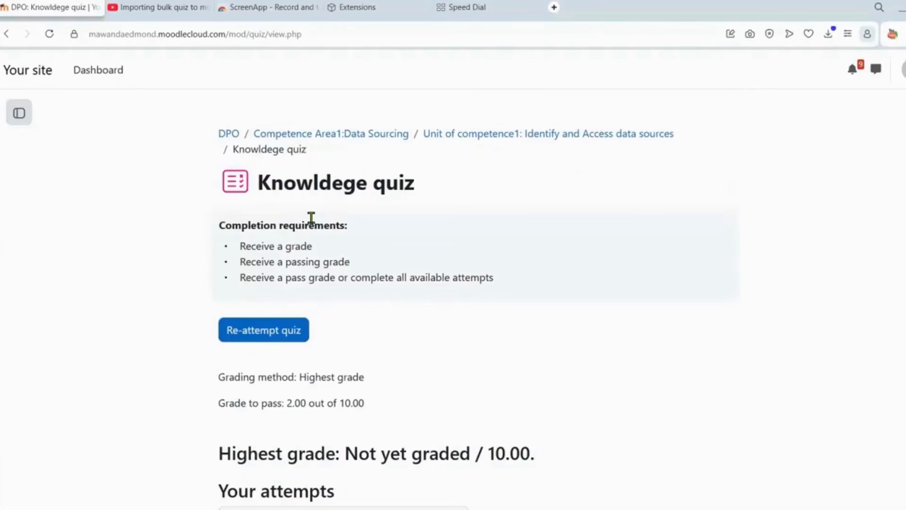
Examine the quiz's completion requirements, grade to pass, and the student's attempt details and grade.
scroll(312, 218, down, 3)
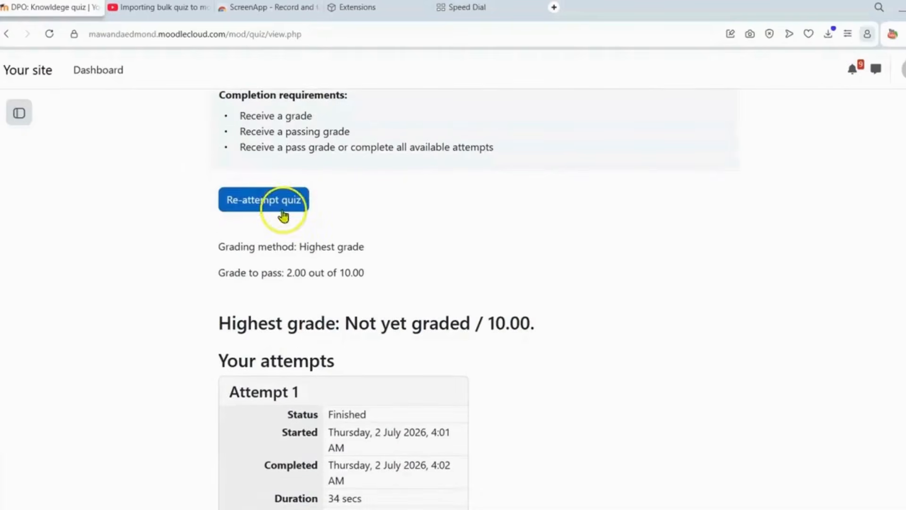
scroll(330, 185, down, 3)
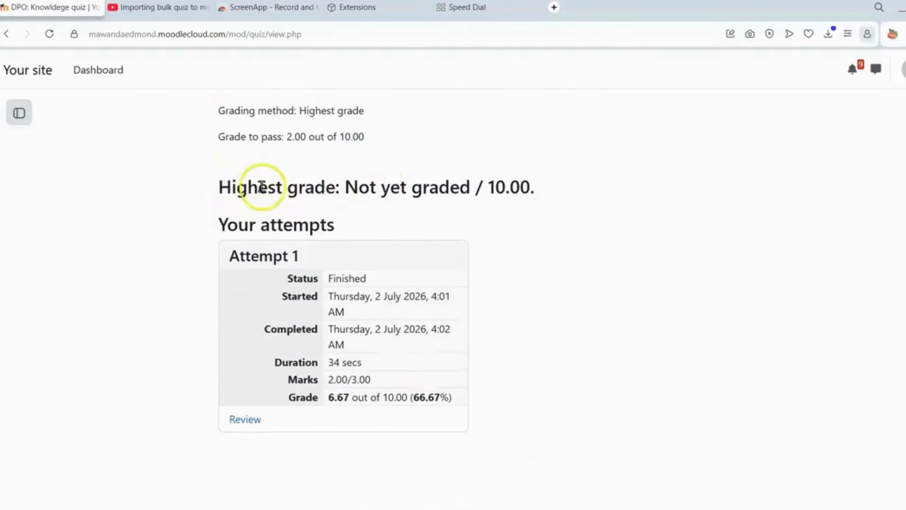
scroll(321, 123, up, 2)
scroll(333, 156, up, 4)
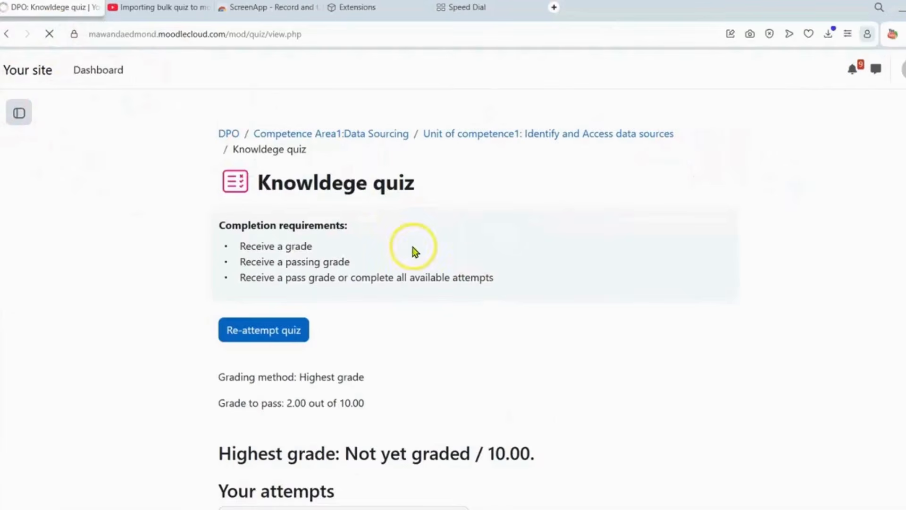
scroll(479, 299, down, 4)
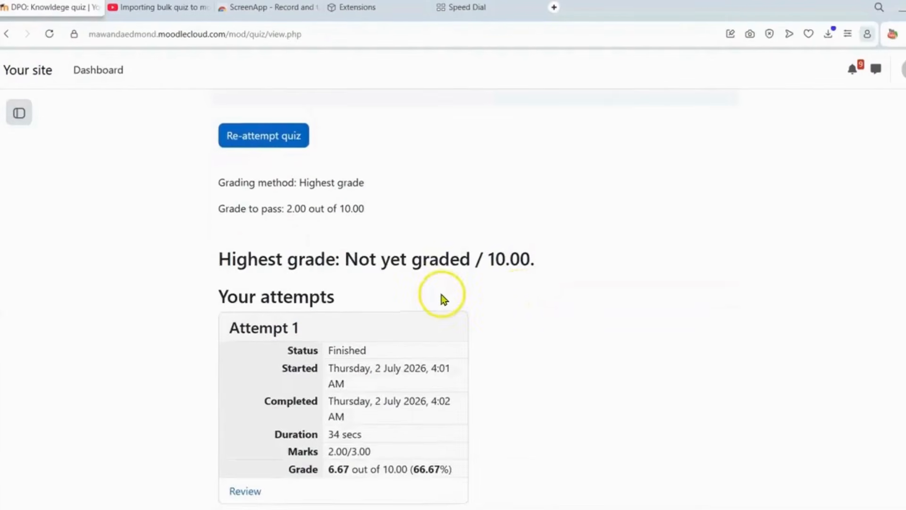
scroll(444, 298, up, 4)
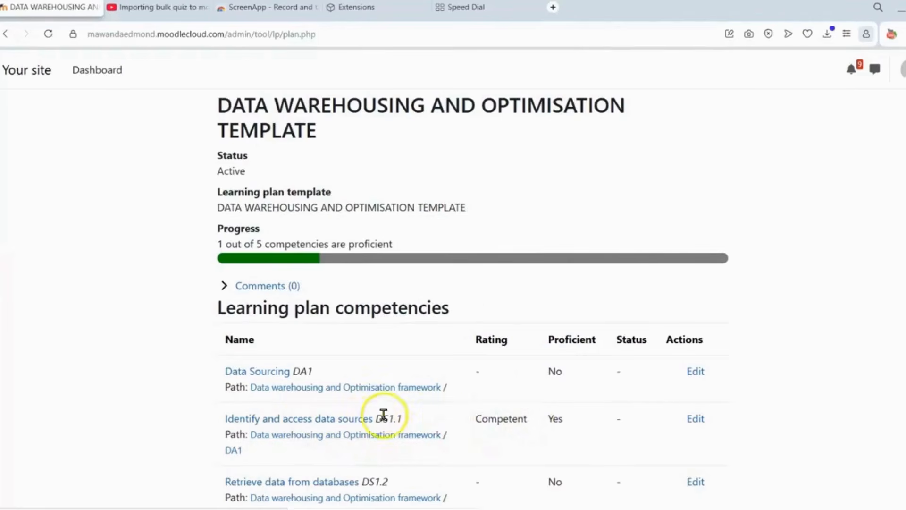
Check the learning plan's progress bar and the ratings and proficiency of its competencies following the quiz attempt.
scroll(445, 421, down, 1)
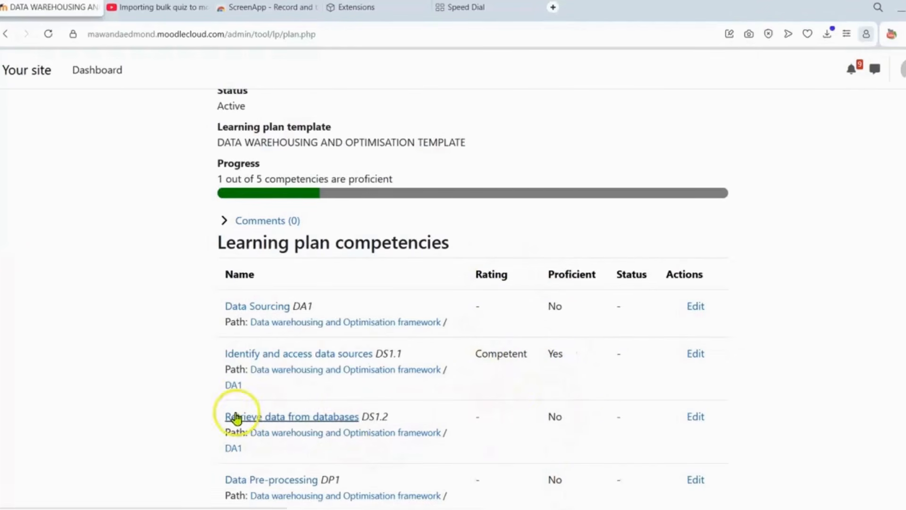
scroll(553, 414, up, 1)
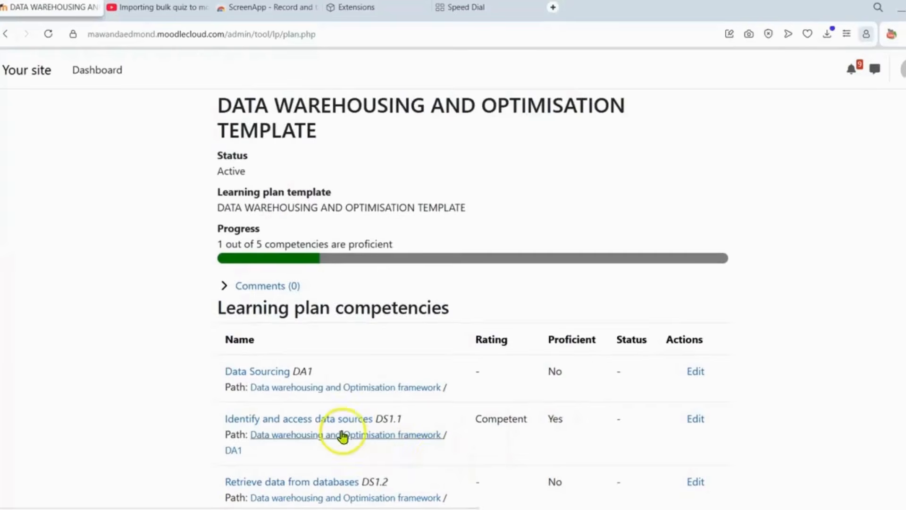
scroll(335, 415, up, 2)
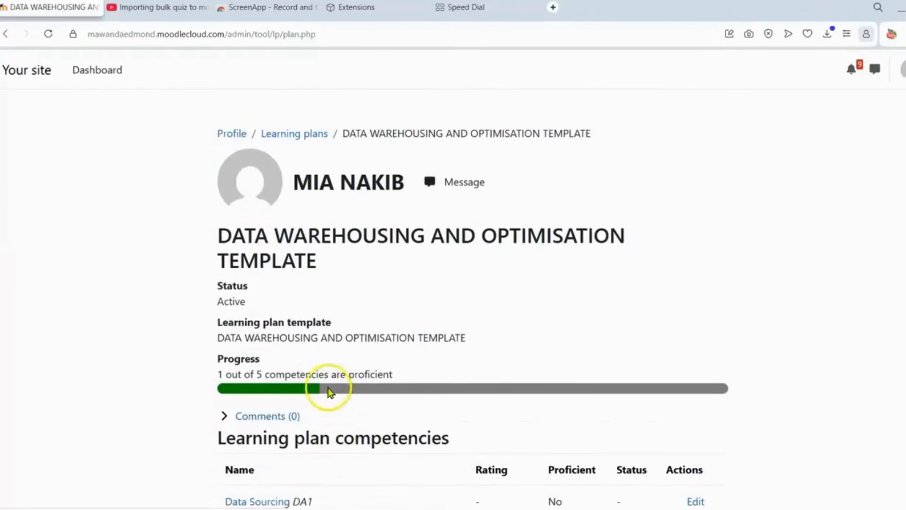
Switch to the administrator's browser and open the competencies page of the Data Preprocessing and Optimisation course from the dashboard.
click(82, 75)
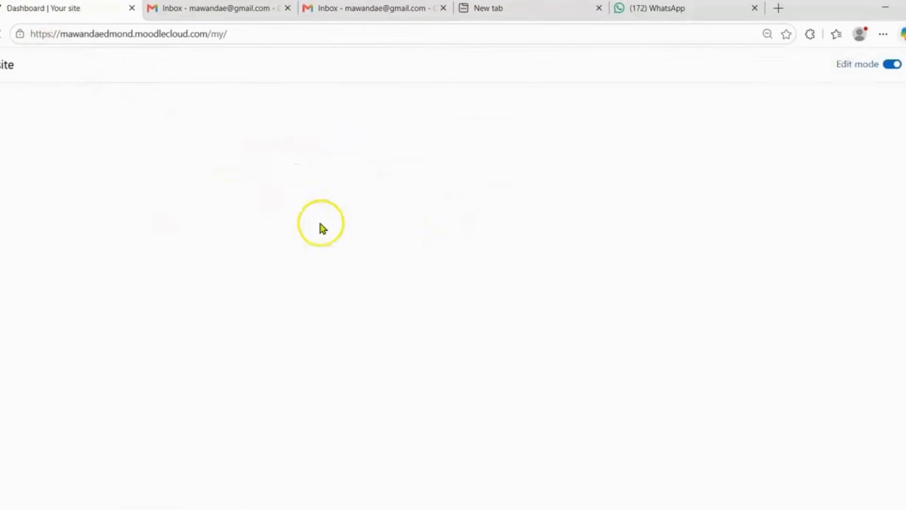
scroll(343, 304, down, 5)
scroll(343, 304, down, 6)
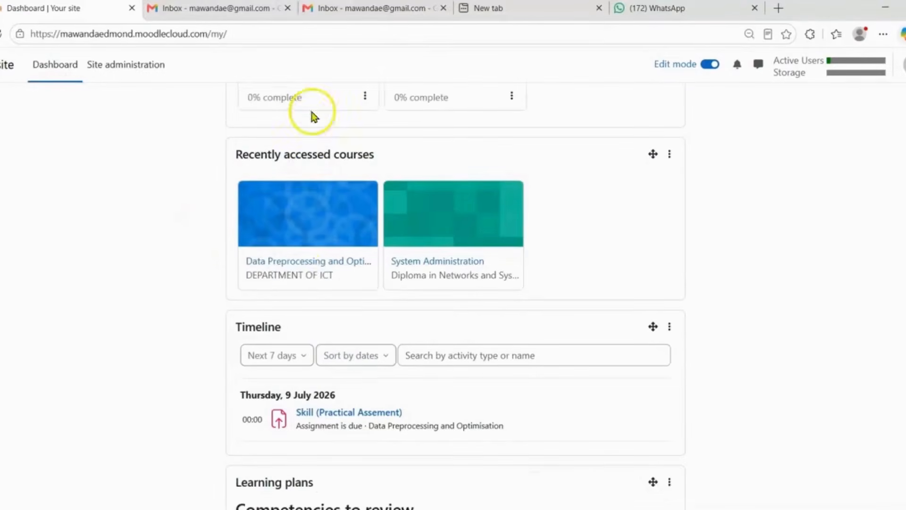
scroll(315, 268, up, 3)
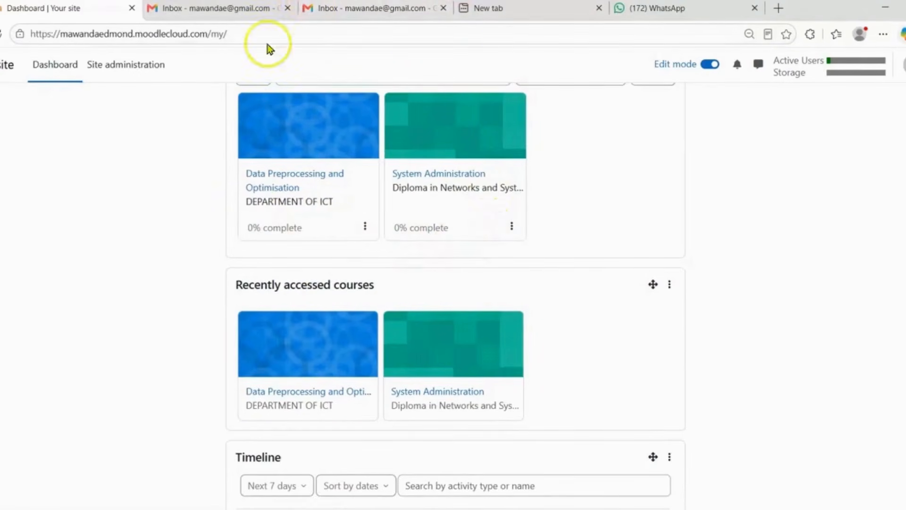
click(295, 179)
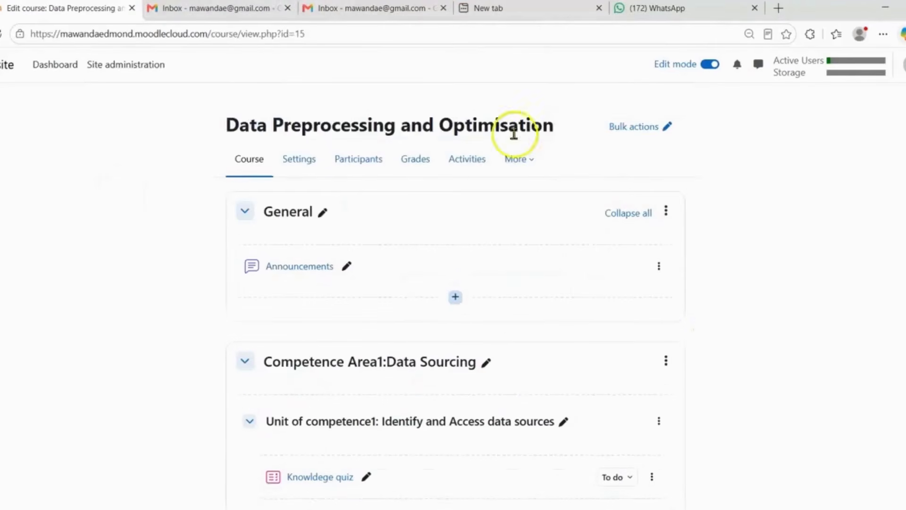
click(528, 159)
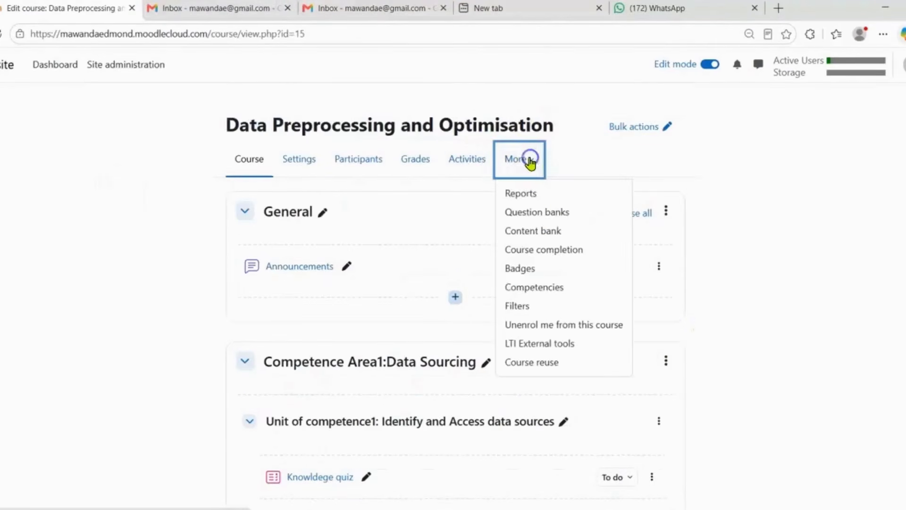
click(530, 287)
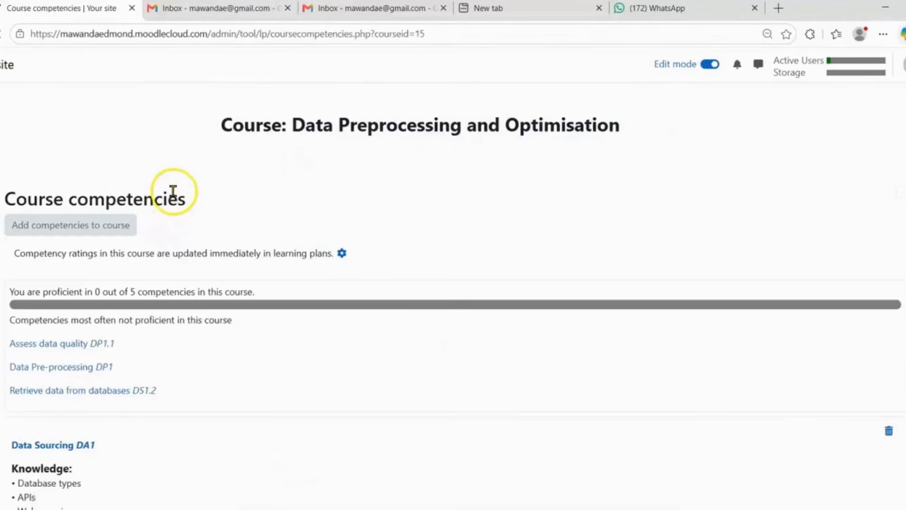
Review which activities are linked to the Data Sourcing, Identify and access data sources, and Retrieve data from databases competencies.
scroll(174, 194, down, 8)
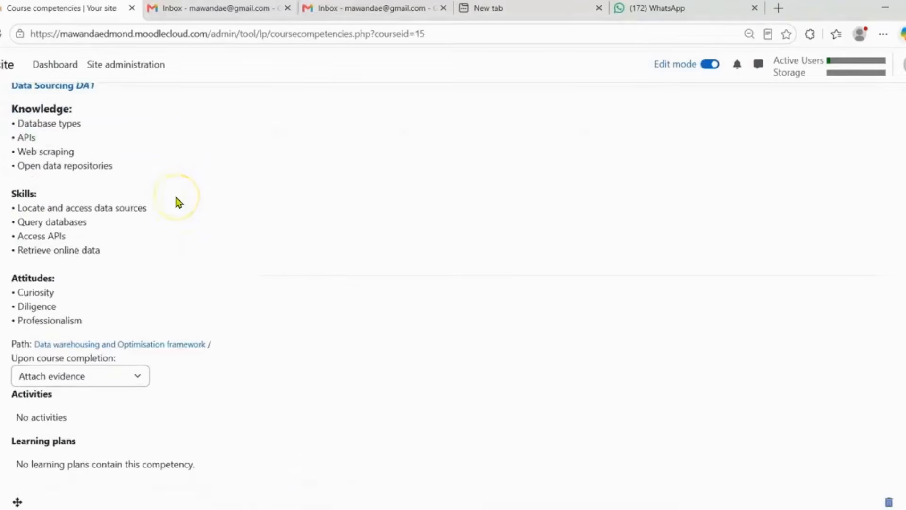
scroll(177, 202, down, 3)
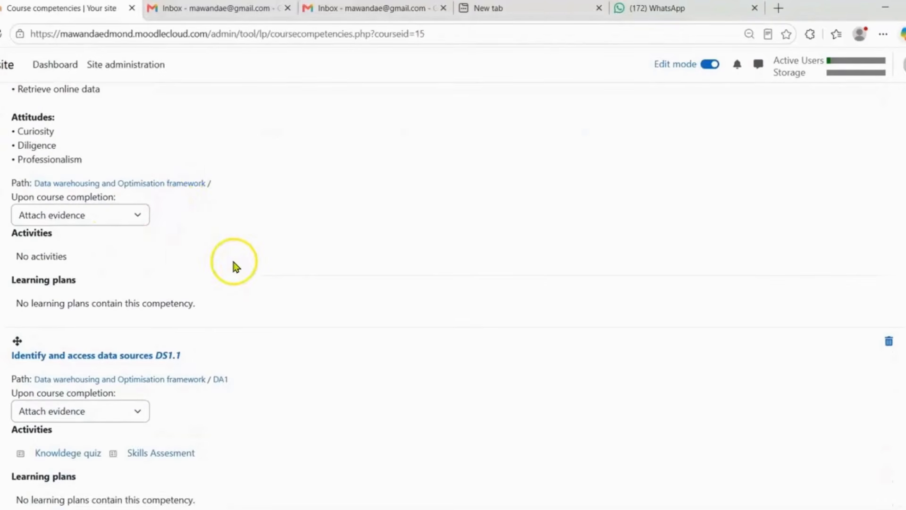
scroll(233, 265, up, 1)
scroll(230, 270, down, 4)
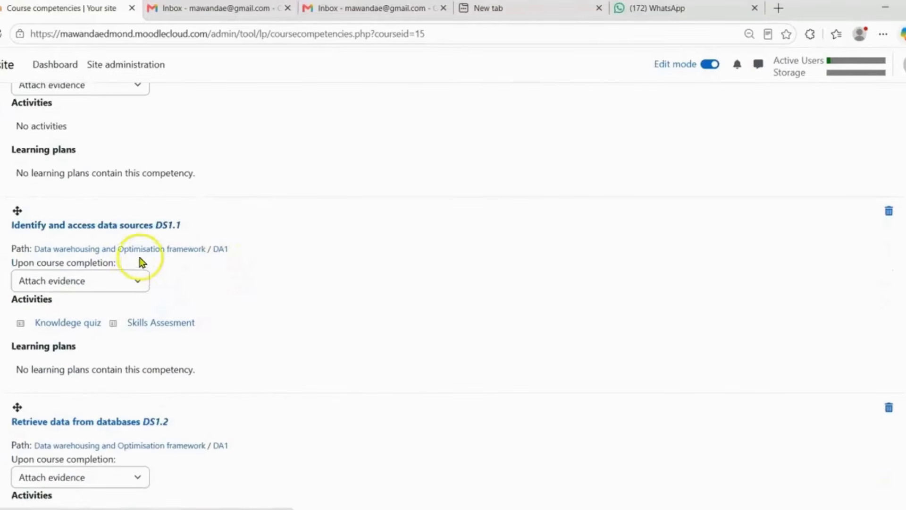
scroll(140, 257, down, 3)
scroll(34, 123, up, 2)
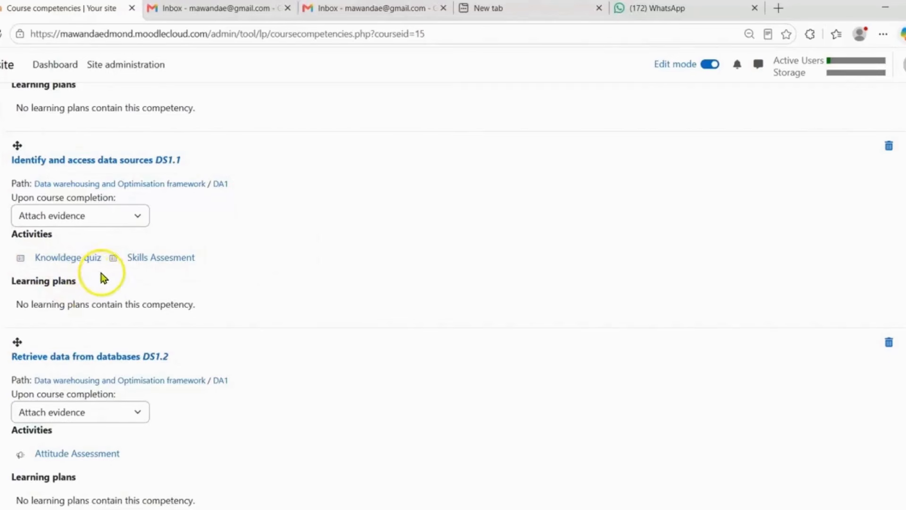
Switch to the student's browser and open the Data Preprocessing and Optimisation course from the dashboard.
scroll(173, 261, down, 3)
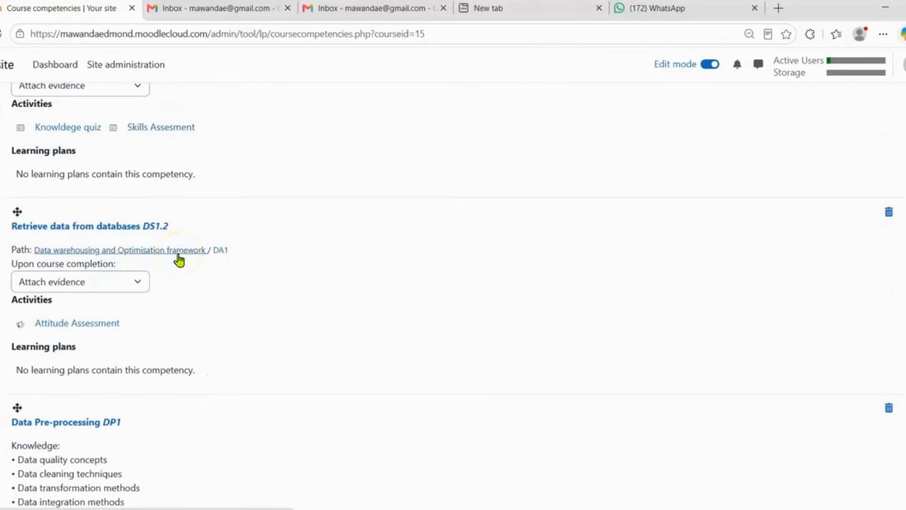
scroll(179, 260, up, 2)
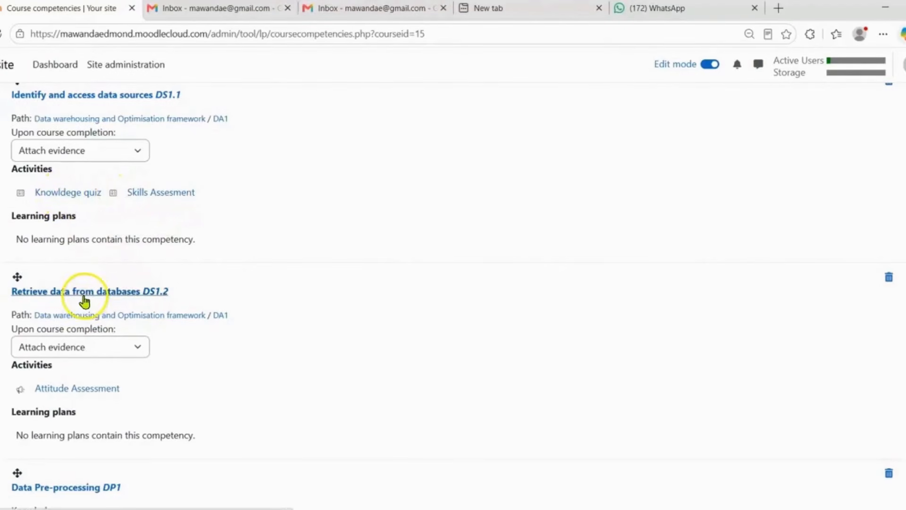
scroll(96, 290, down, 2)
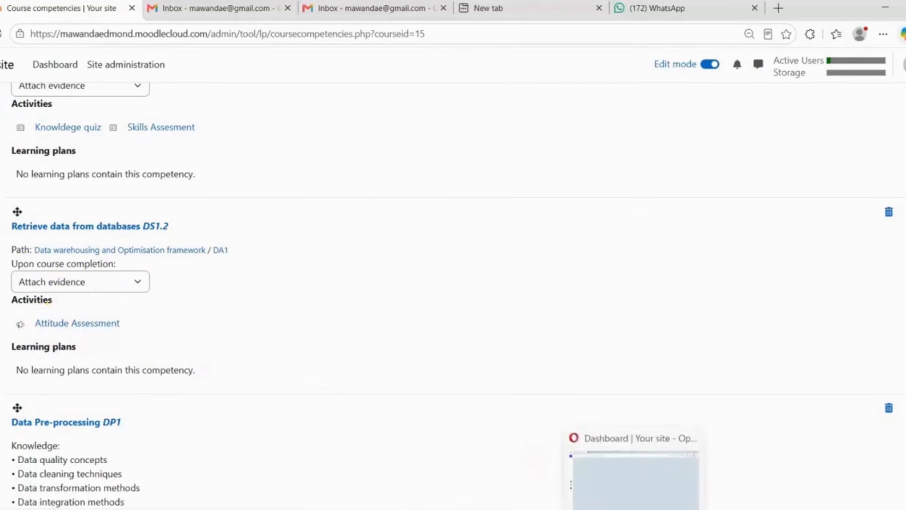
click(634, 509)
click(293, 323)
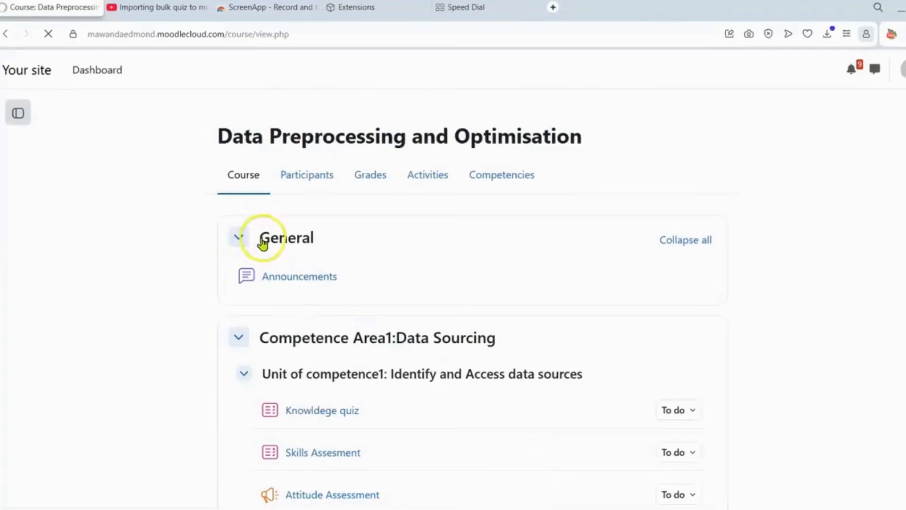
Submit the Attitude Assessment feedback with the answer "abdbdbdbdbdb" and check its completion status on the course page.
scroll(384, 295, down, 4)
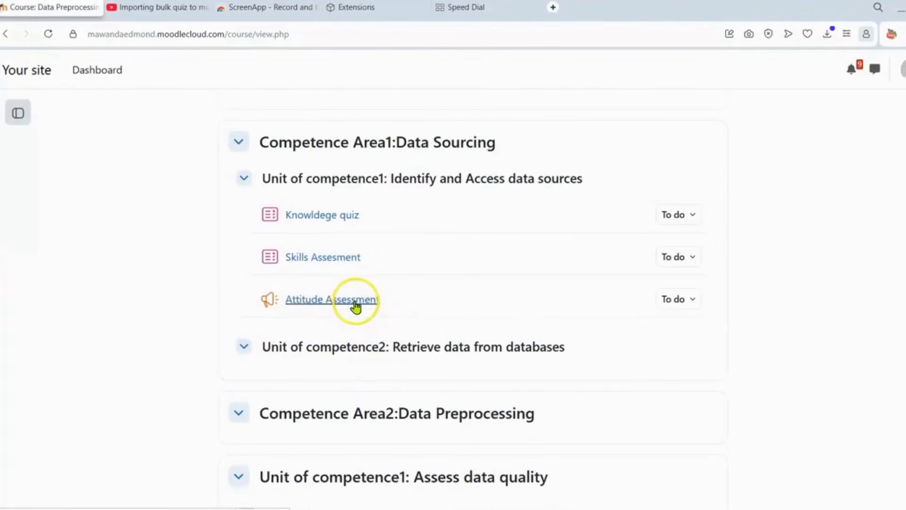
click(355, 306)
click(299, 304)
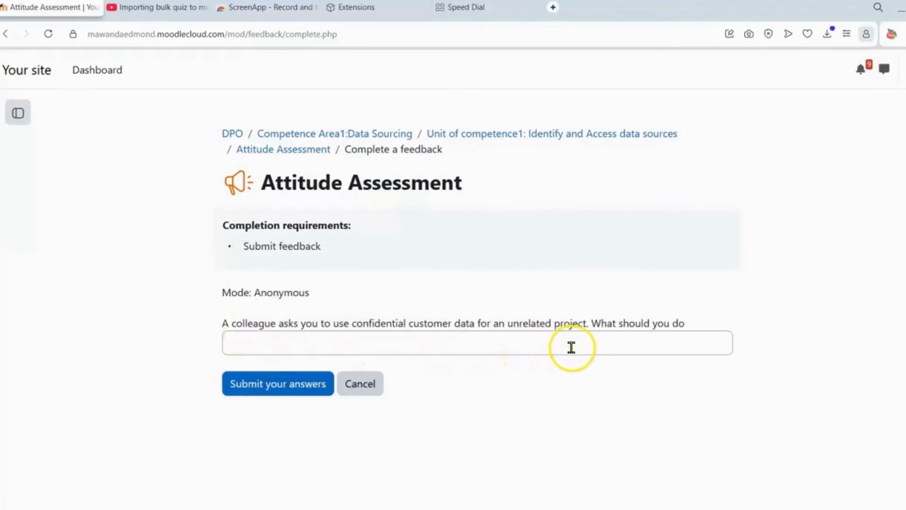
click(587, 341)
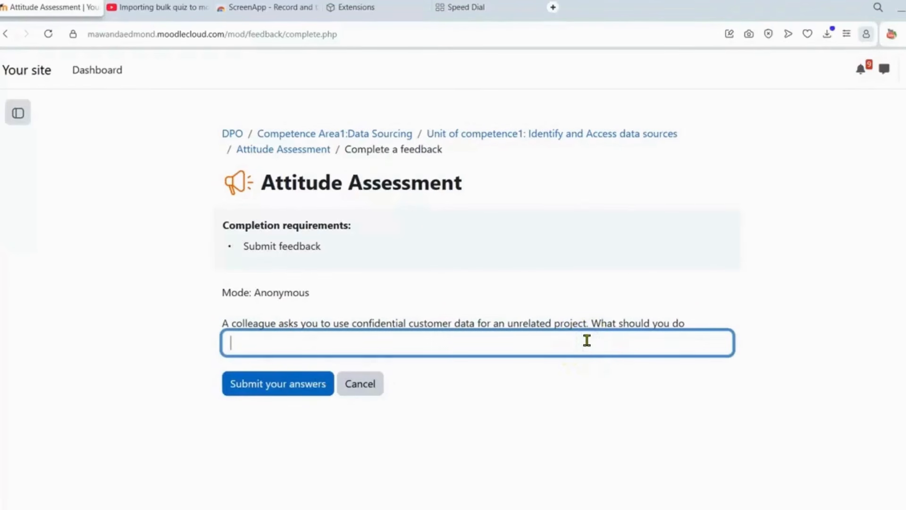
key(Caps_Lock)
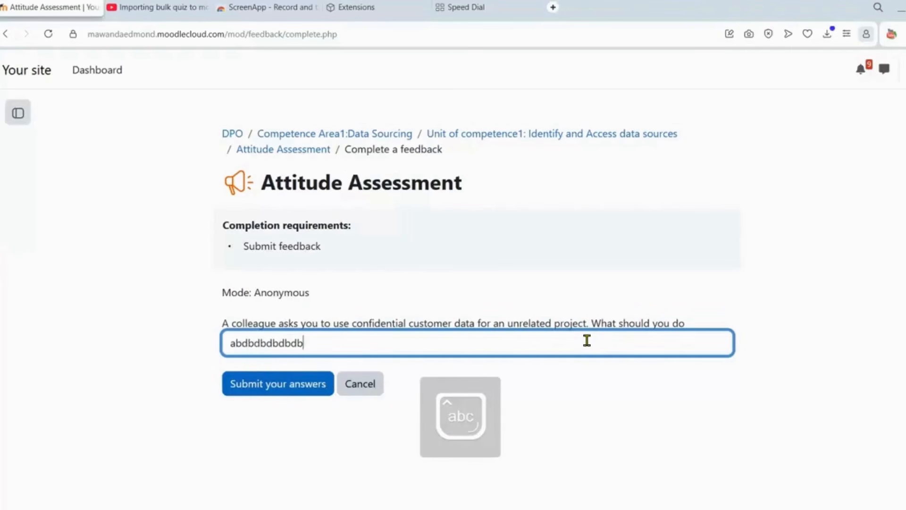
click(276, 387)
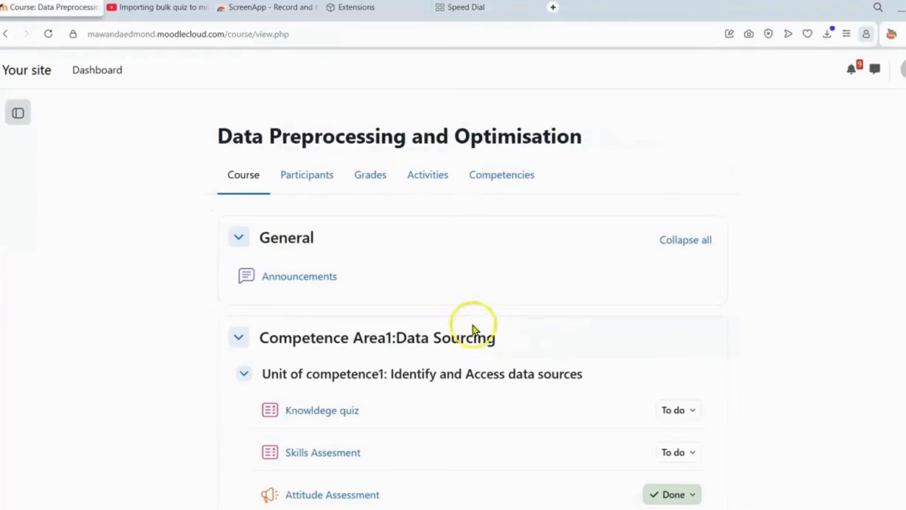
scroll(418, 175, down, 3)
scroll(463, 197, down, 2)
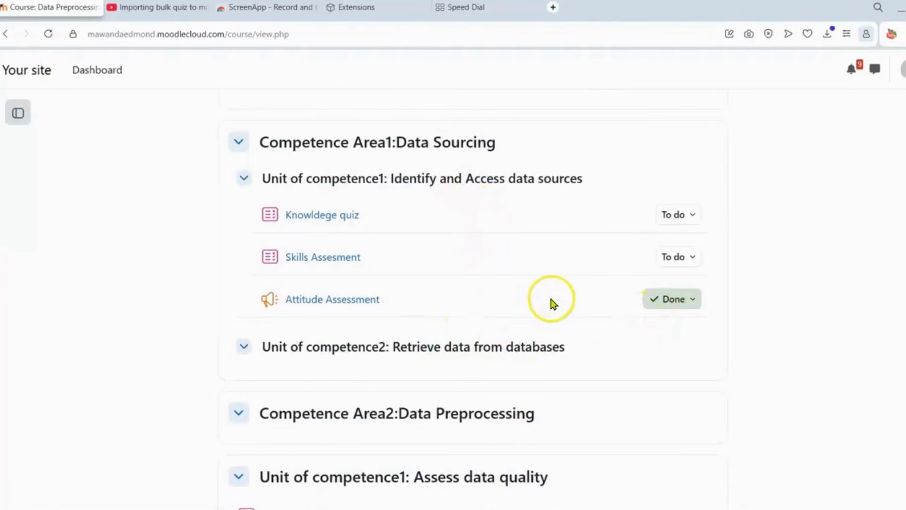
scroll(551, 304, down, 1)
scroll(554, 305, down, 2)
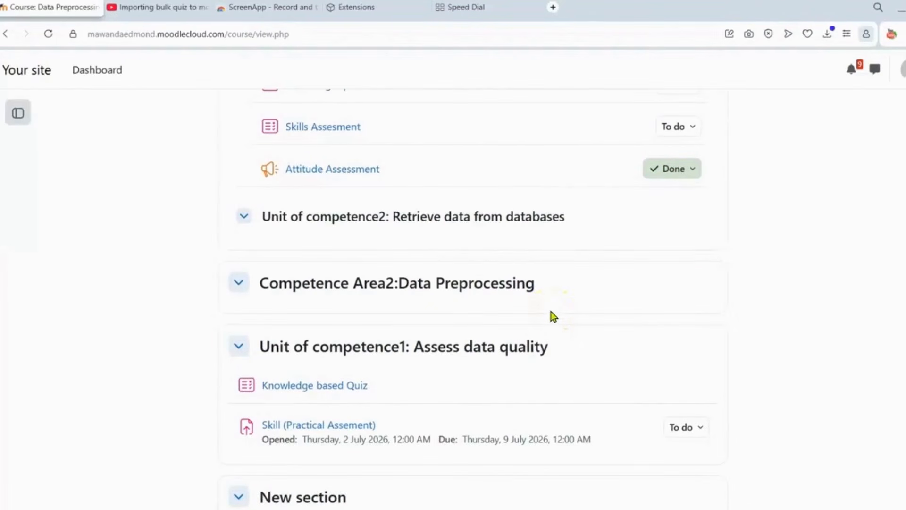
Open the student's DATA WAREHOUSING AND OPTIMISATION TEMPLATE learning plan from the profile and check its progress and competency statuses.
scroll(553, 316, up, 7)
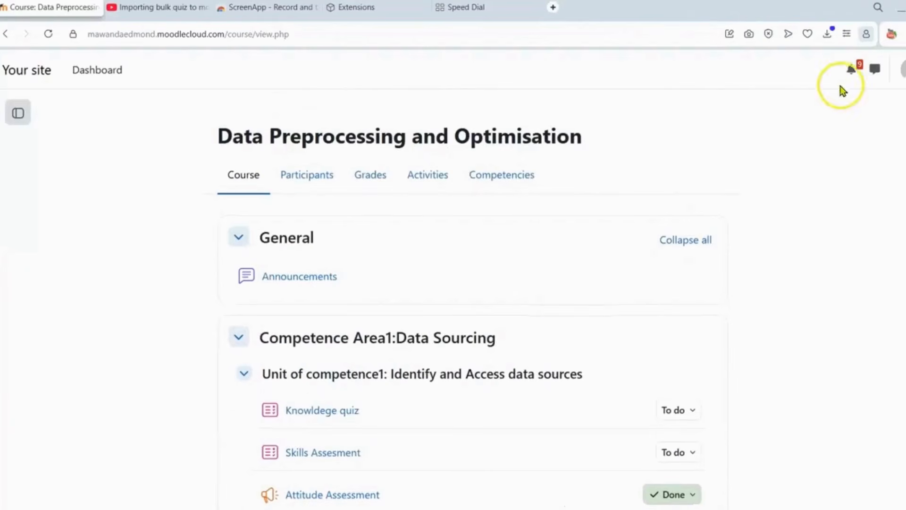
click(902, 70)
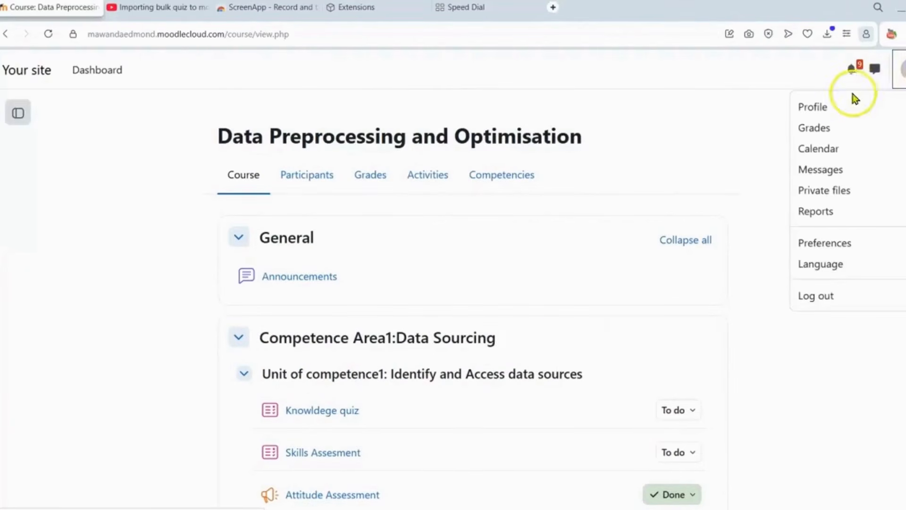
click(830, 107)
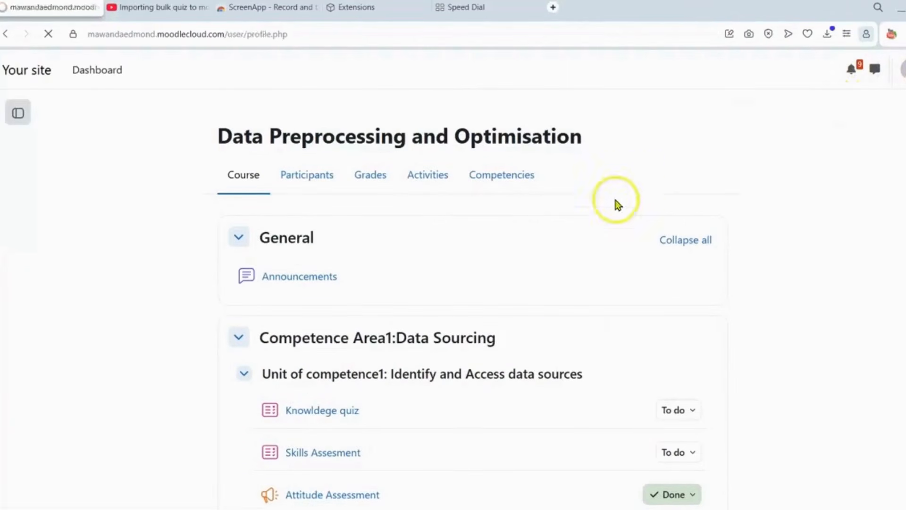
click(527, 321)
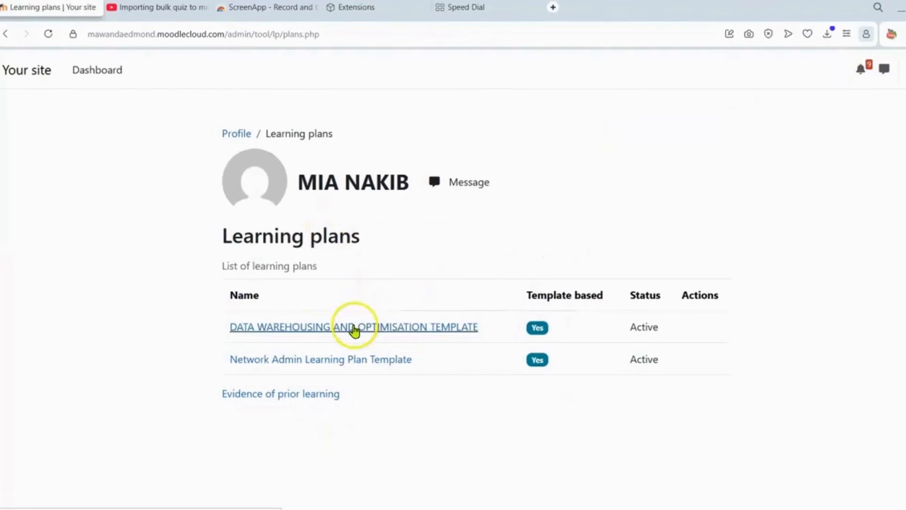
click(354, 328)
scroll(457, 268, down, 2)
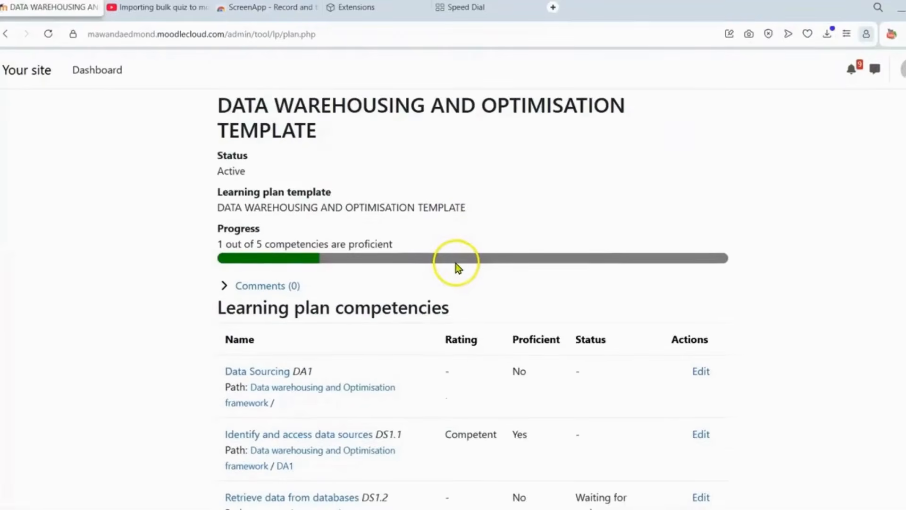
scroll(457, 266, down, 4)
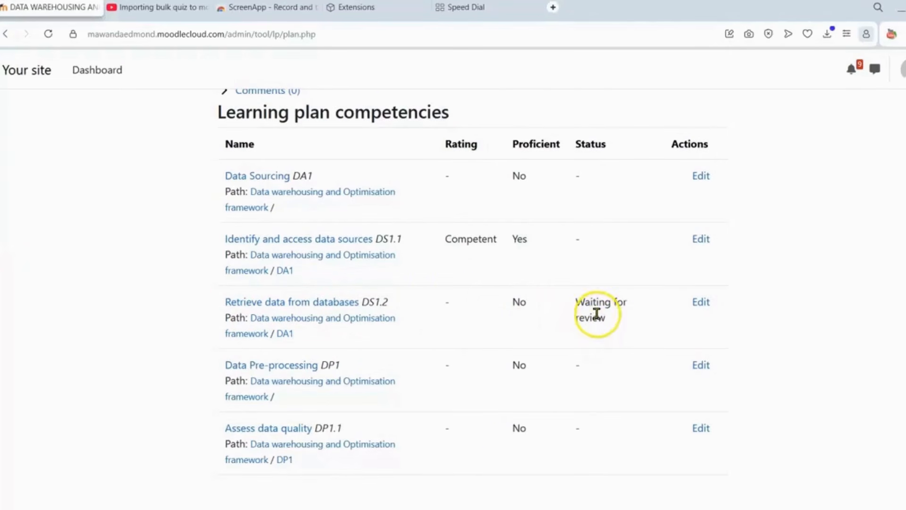
Switch to the administrator's browser and open the student's Retrieve data from databases competency from the dashboard's competencies to review.
mouse_move(491, 509)
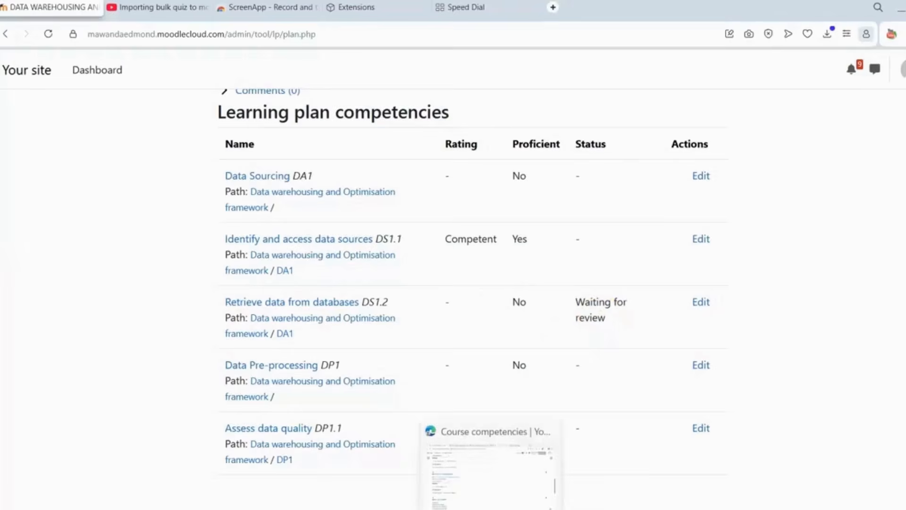
click(515, 495)
scroll(75, 130, up, 10)
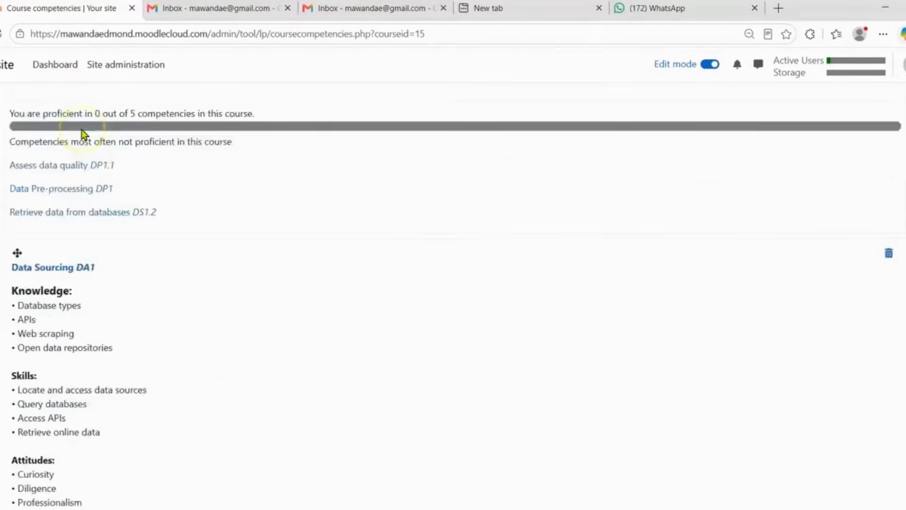
scroll(82, 134, up, 4)
click(55, 67)
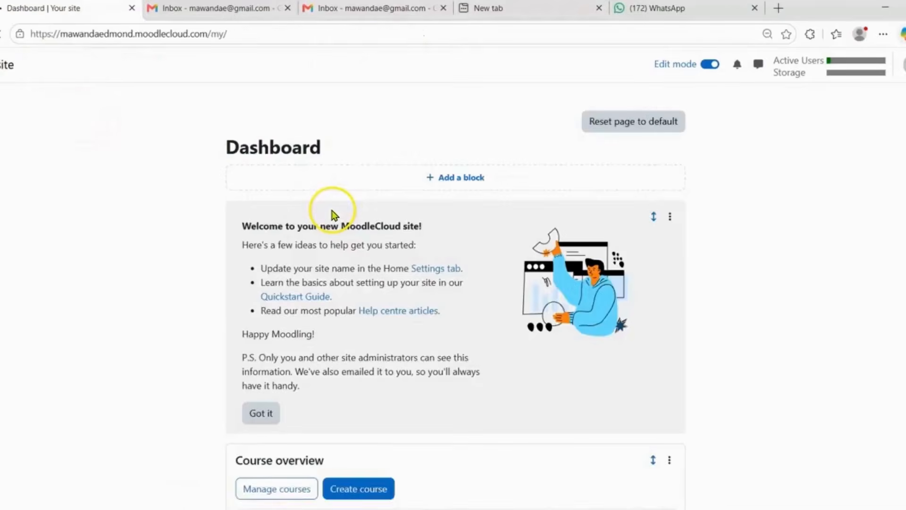
scroll(333, 214, down, 9)
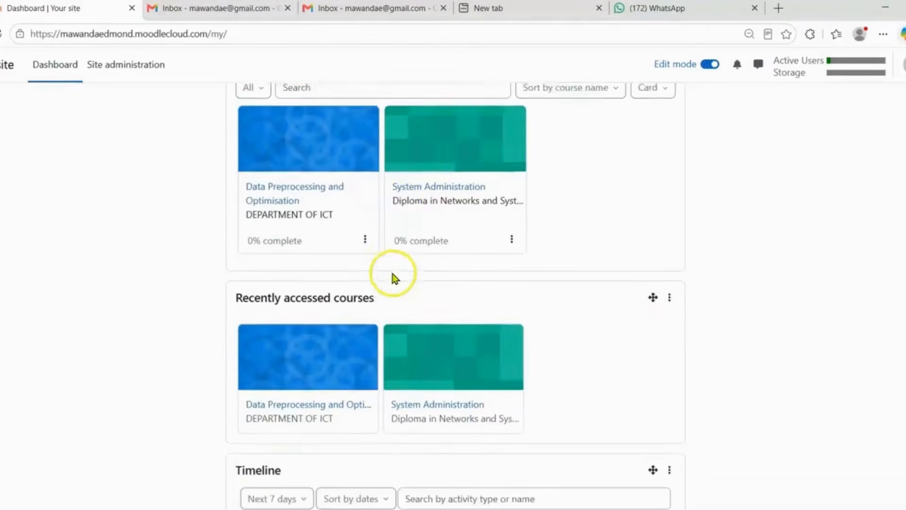
scroll(392, 278, down, 3)
scroll(393, 277, down, 2)
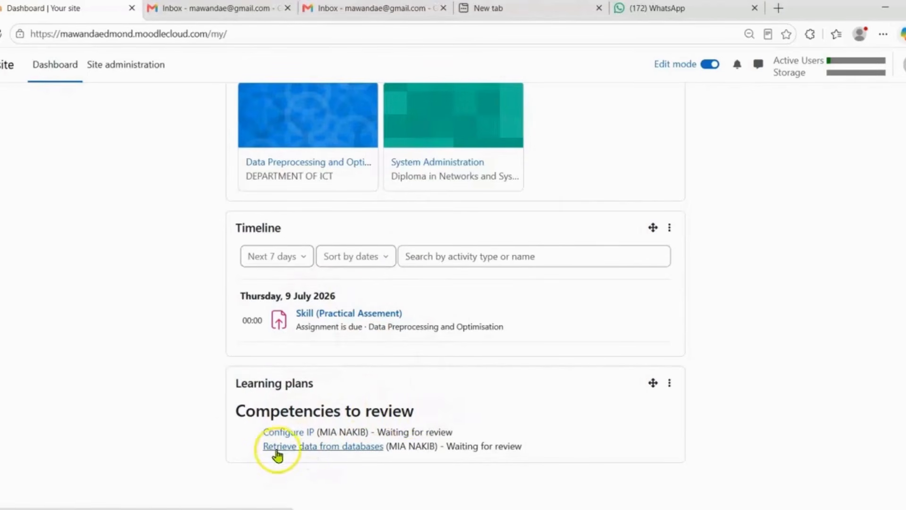
click(332, 447)
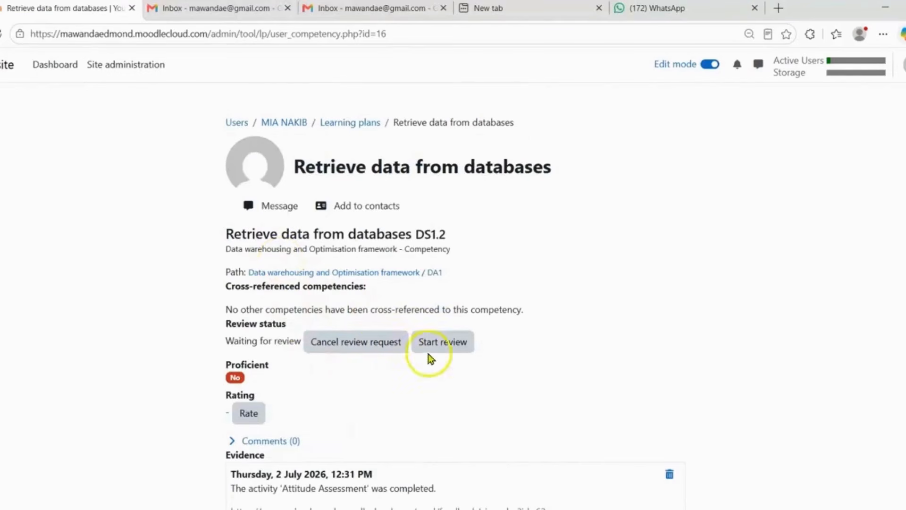
Start the competency review and refresh the learning plan in the student's browser to check the competency's status.
click(444, 344)
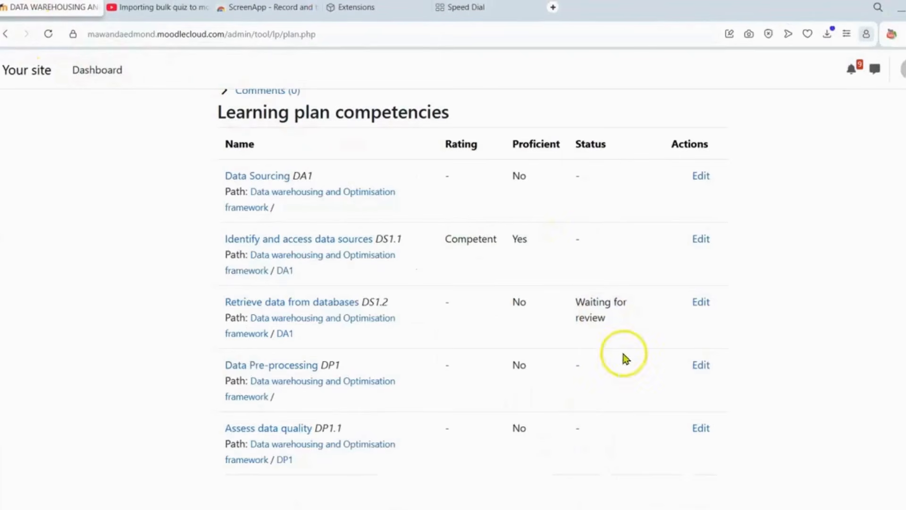
click(48, 34)
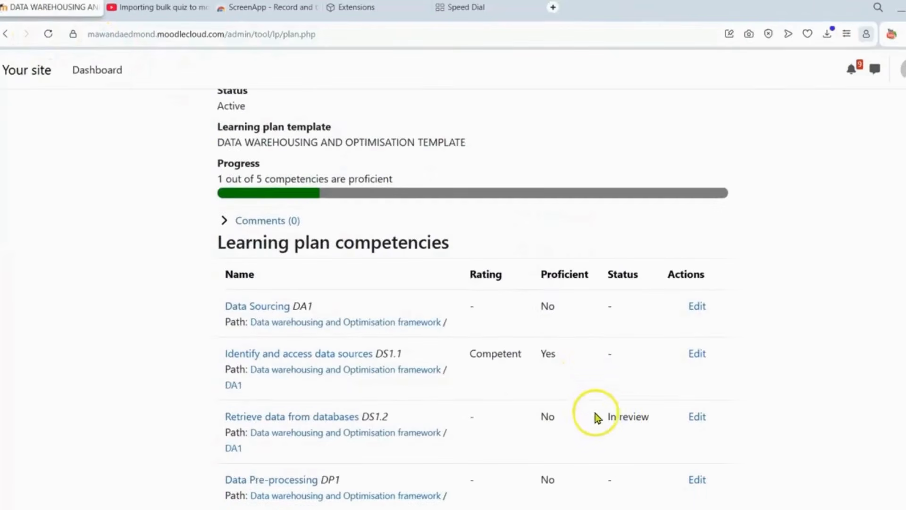
scroll(582, 434, down, 1)
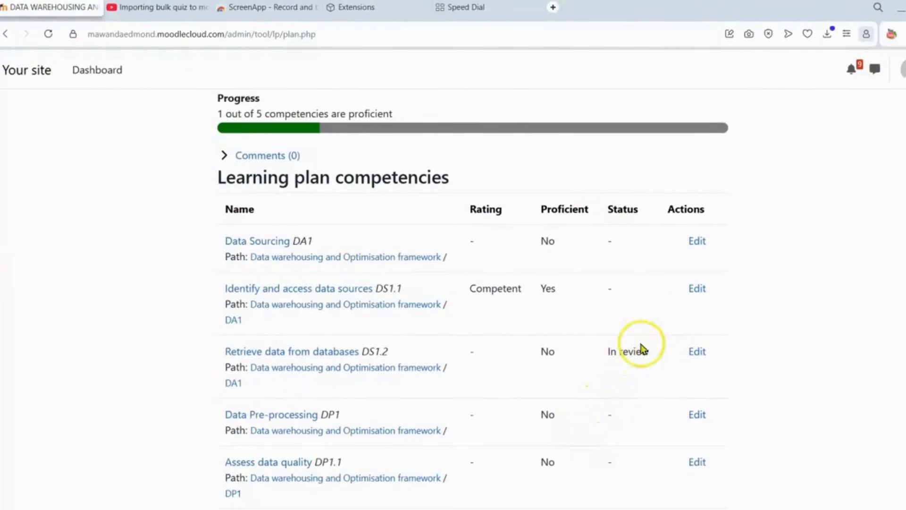
Return to the administrator's browser and inspect the Attitude Assessment feedback activity linked as evidence for the Retrieve data from databases competency.
mouse_move(491, 509)
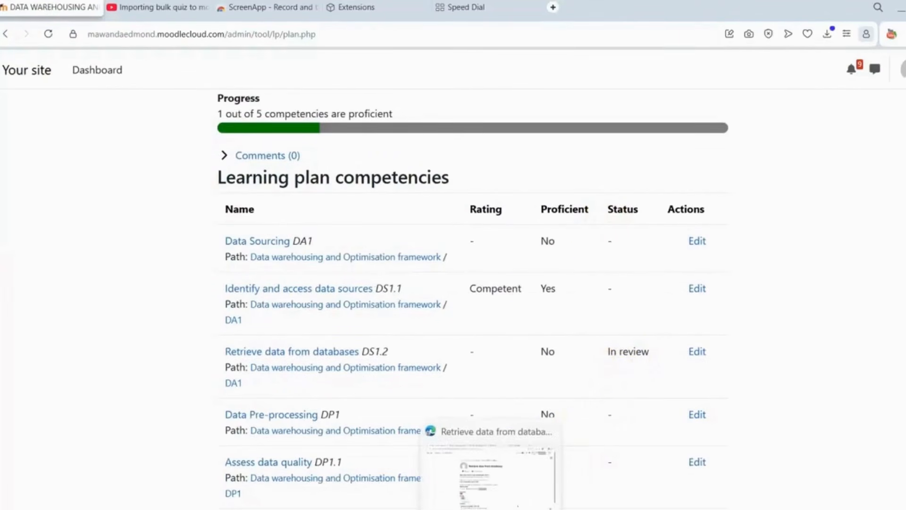
click(506, 491)
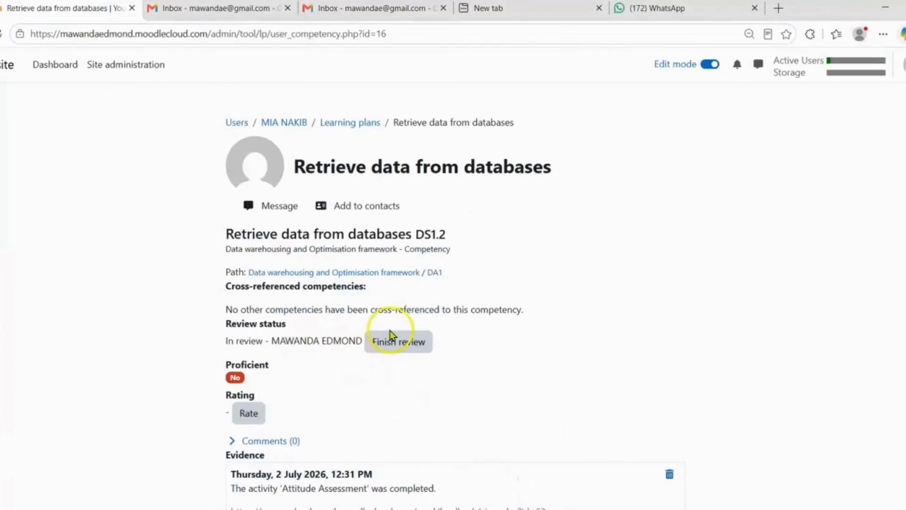
scroll(390, 331, down, 2)
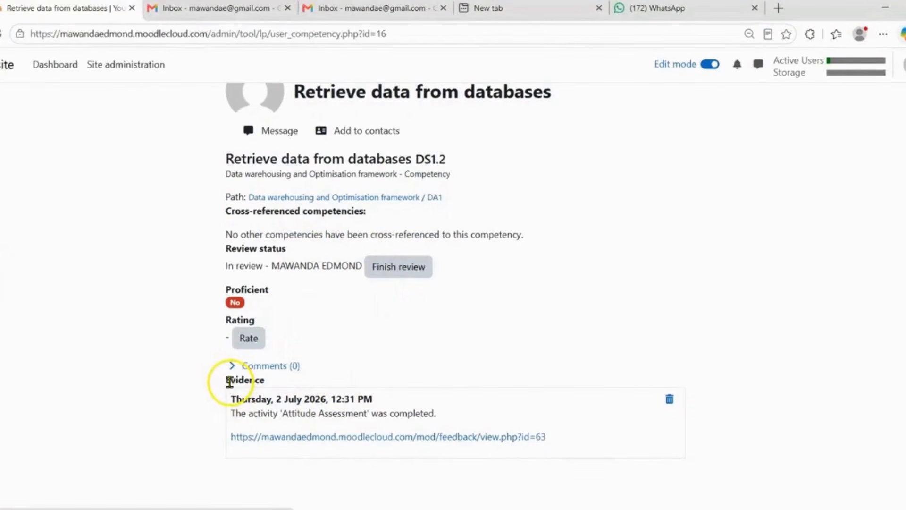
click(268, 381)
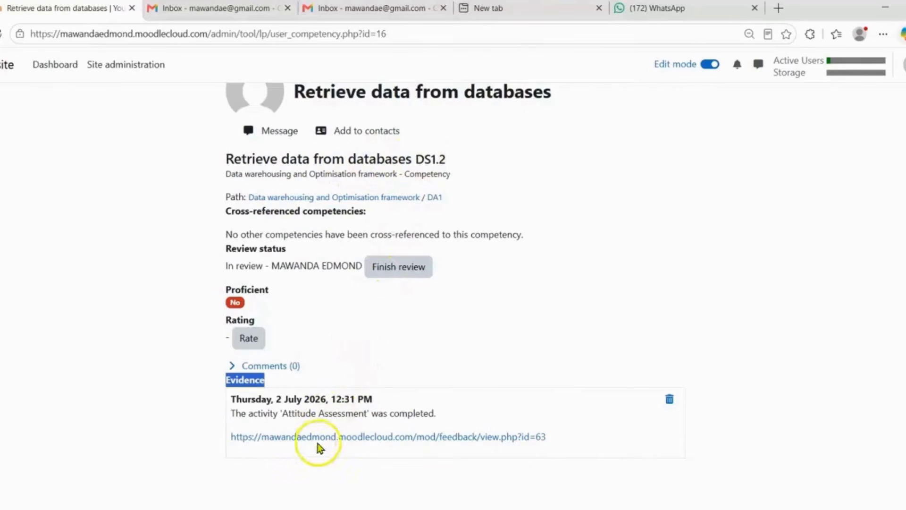
click(333, 436)
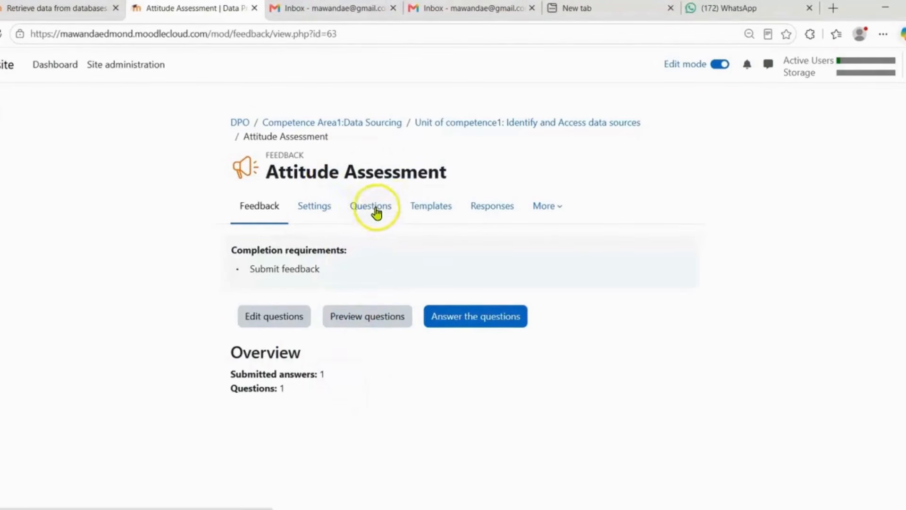
click(494, 208)
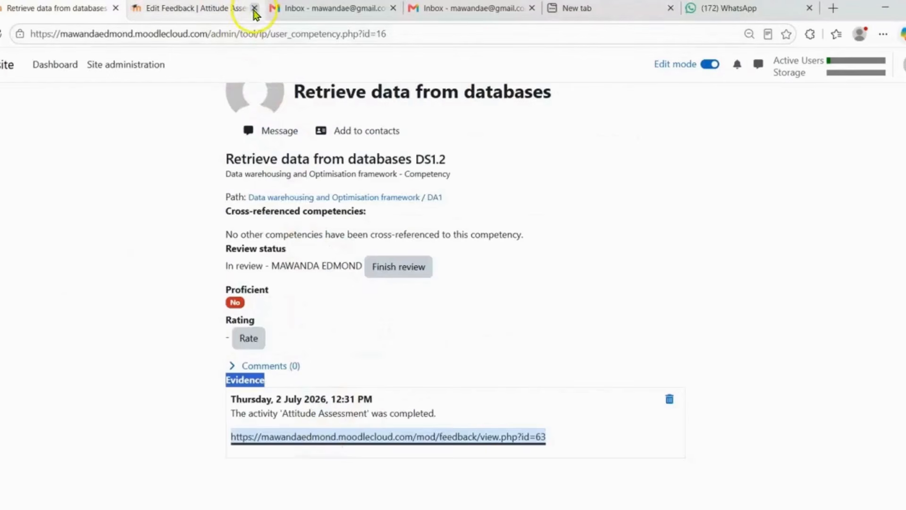
click(254, 8)
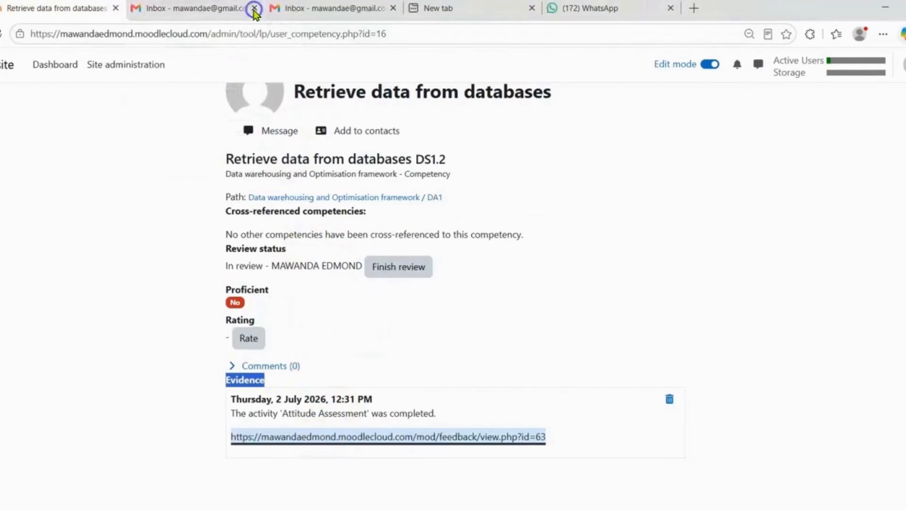
Finish the Retrieve data from databases review and rate the competency Competent, with the evidence note "The learner demonstarted the attitude............".
click(473, 321)
click(394, 267)
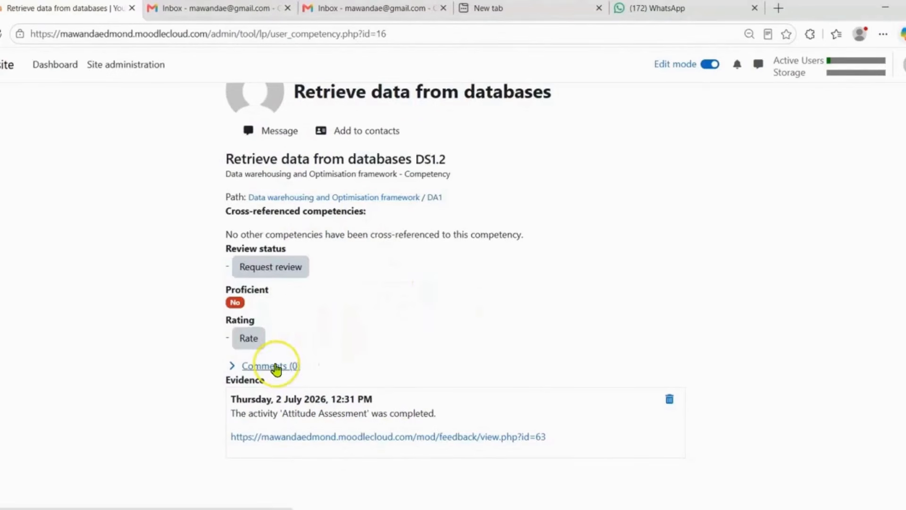
click(248, 338)
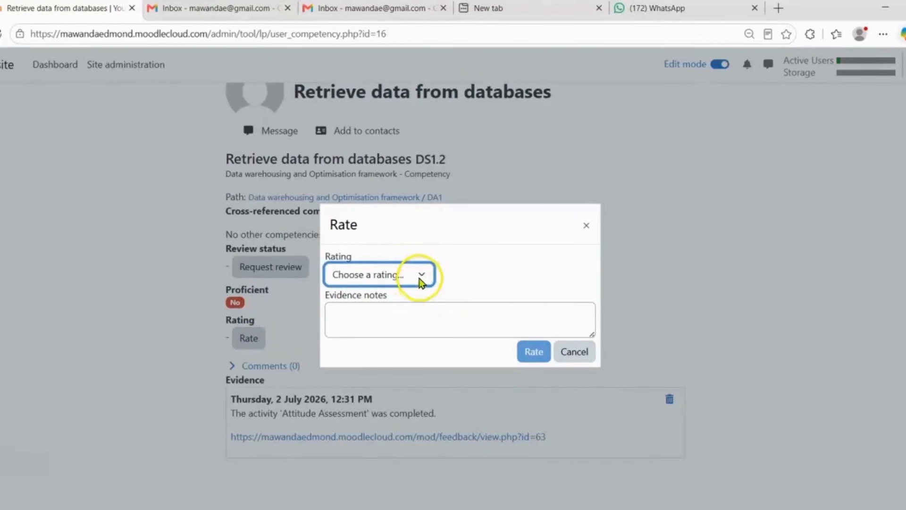
click(421, 276)
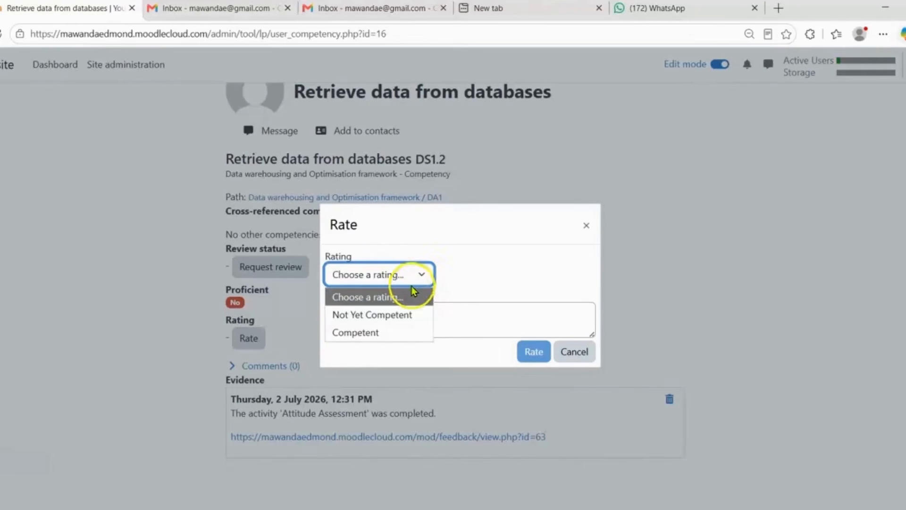
click(364, 333)
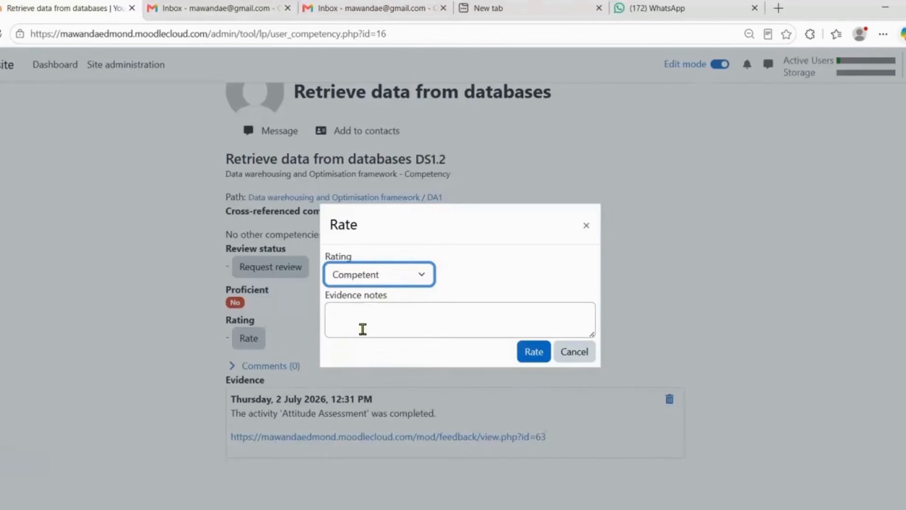
click(377, 319)
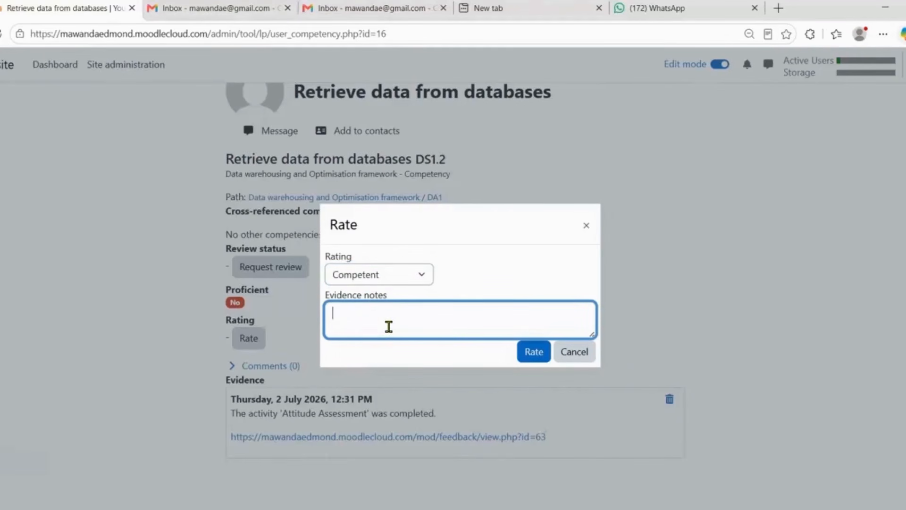
key(Caps_Lock)
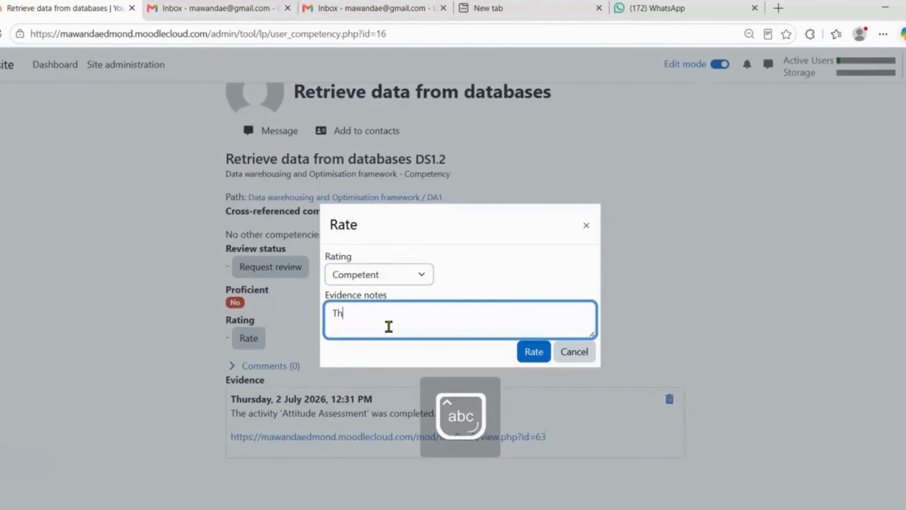
text(The learner de)
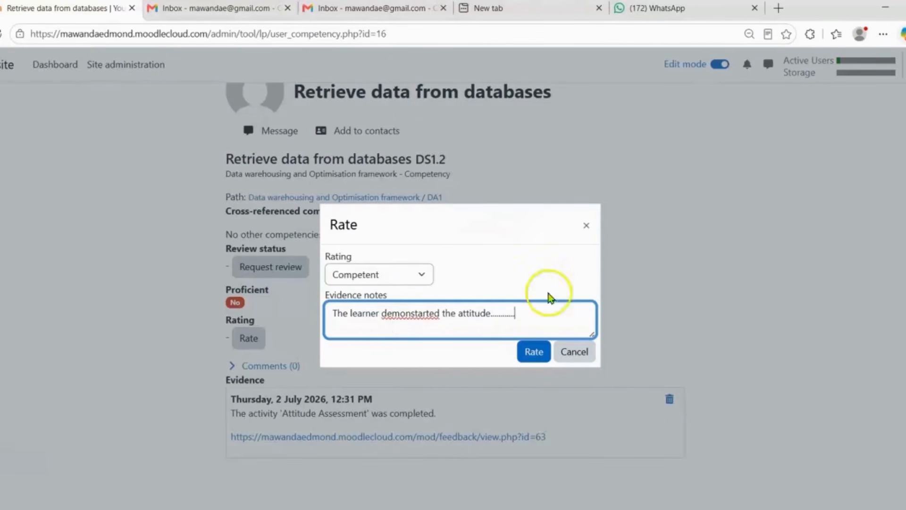
click(533, 352)
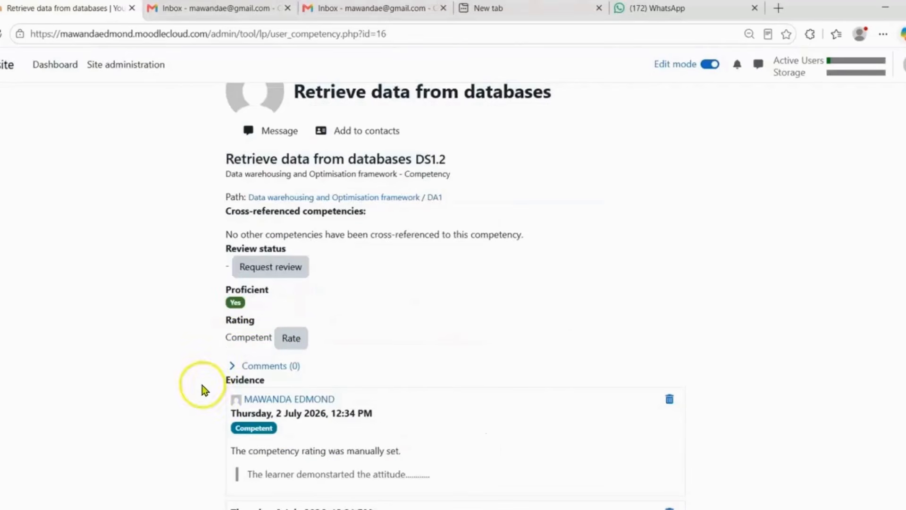
Refresh the learning plan in the student's browser and check its progress again in the administrator's browser.
scroll(330, 309, down, 3)
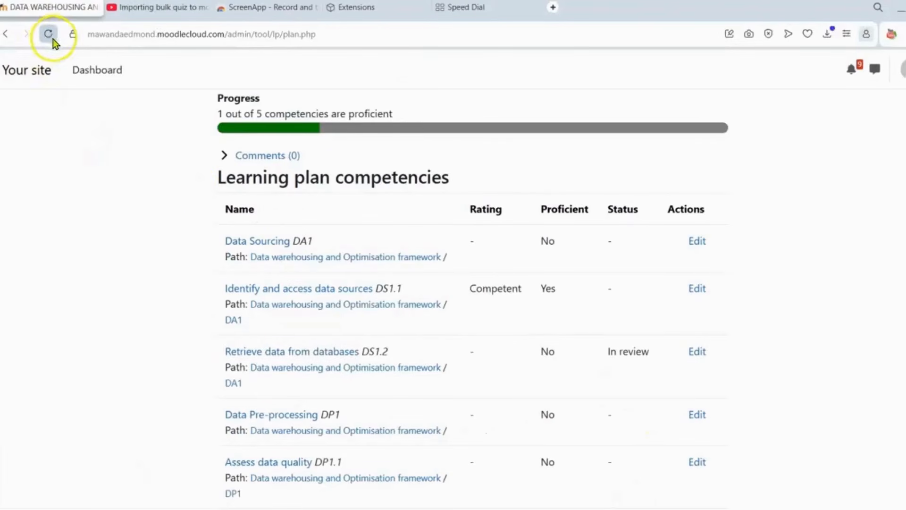
click(50, 35)
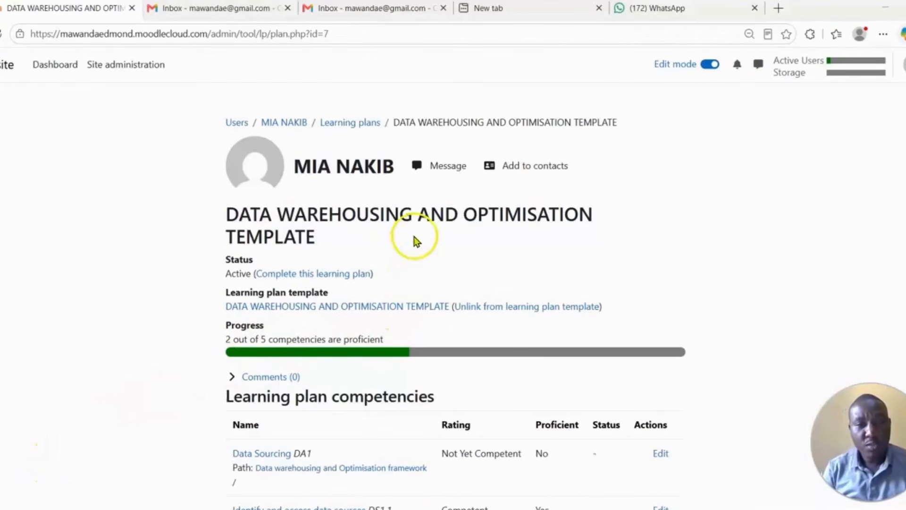
scroll(421, 274, down, 2)
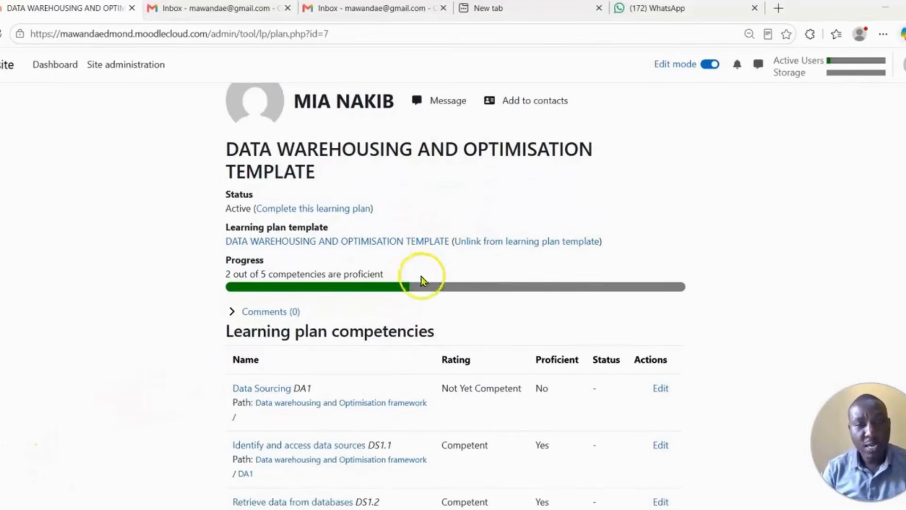
scroll(349, 368, up, 2)
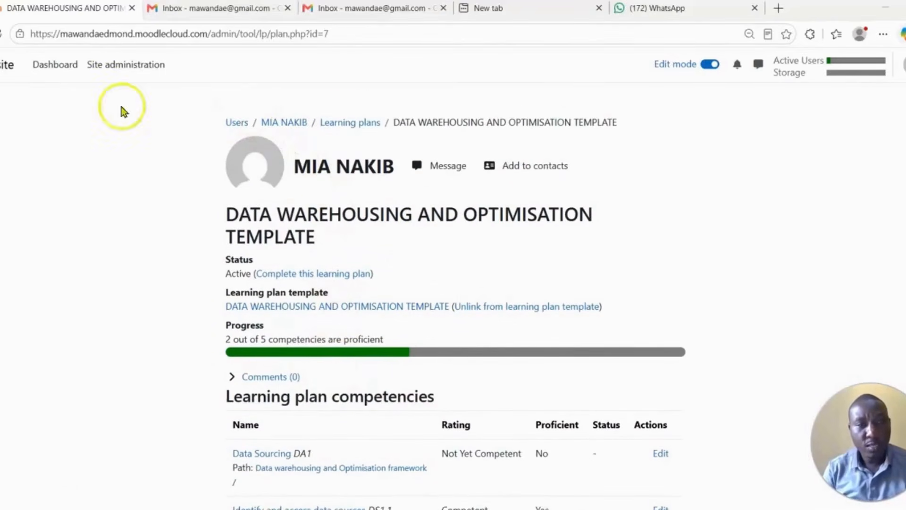
Open the student's profile from the participants of the Data Preprocessing and Optimisation course.
click(52, 65)
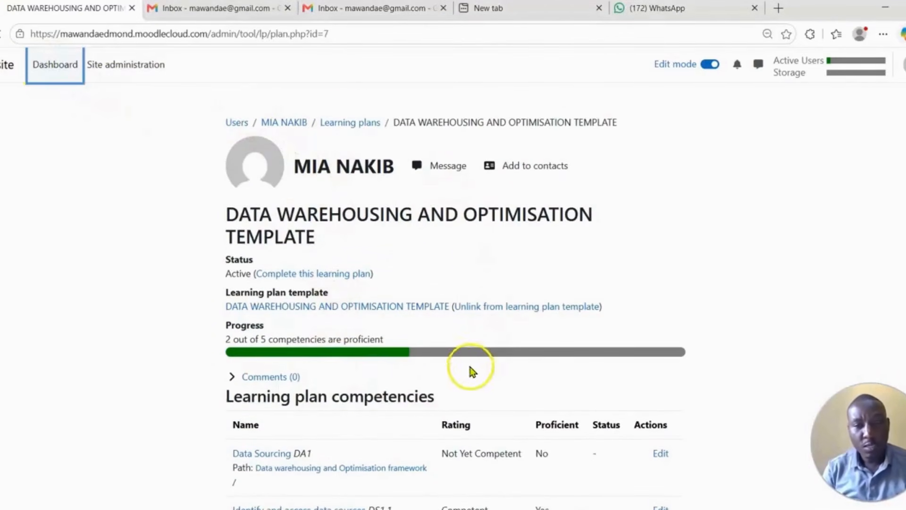
scroll(340, 363, down, 7)
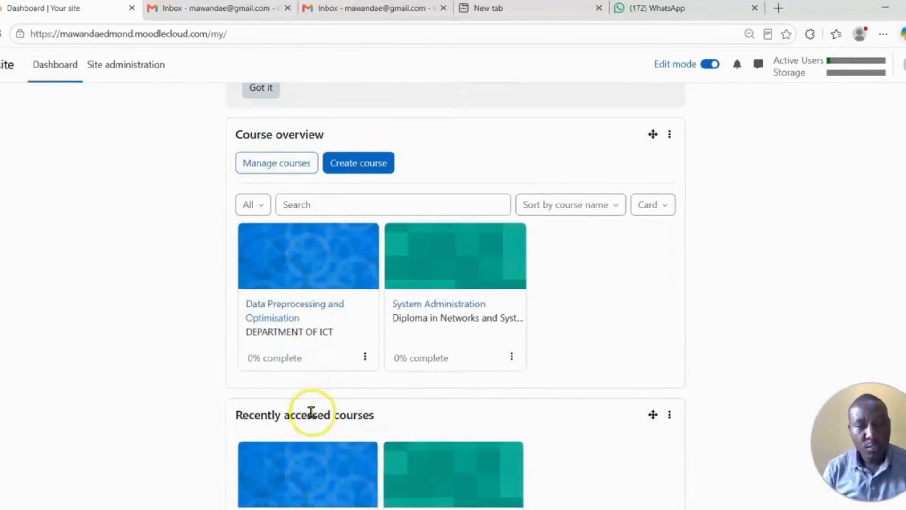
click(296, 307)
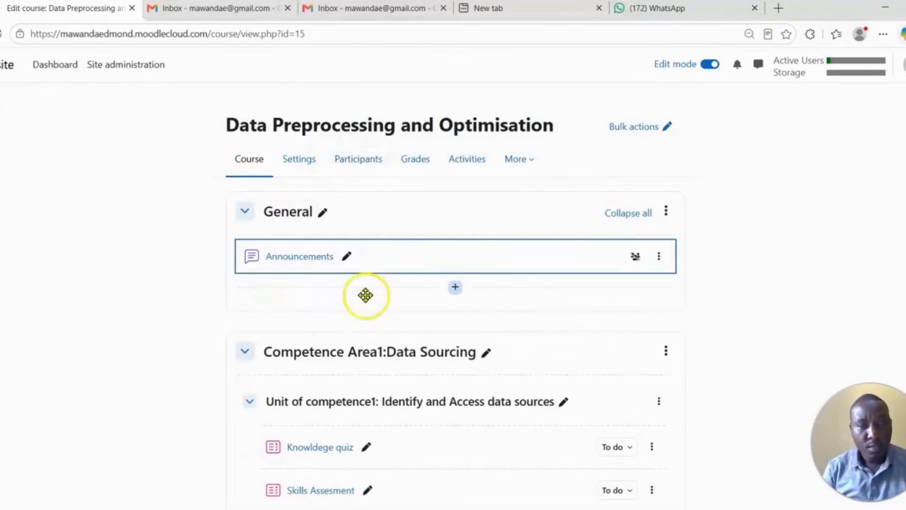
click(352, 160)
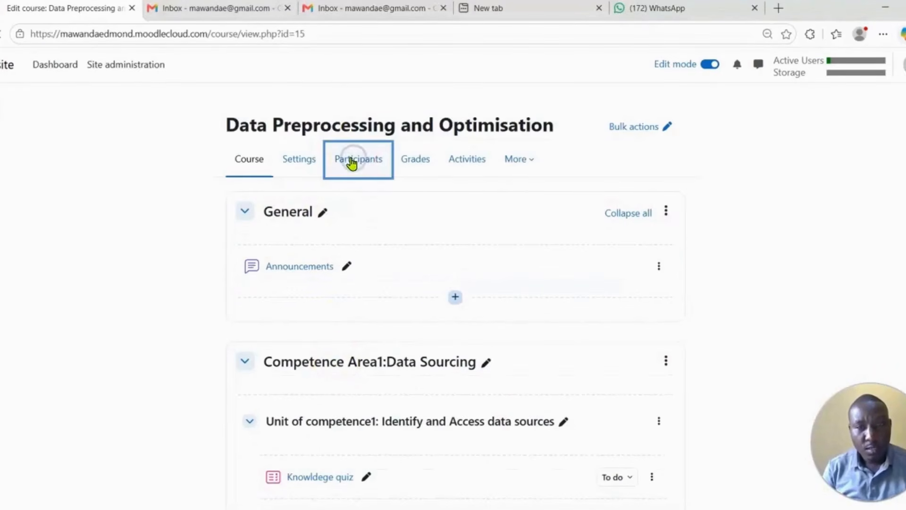
scroll(302, 339, down, 2)
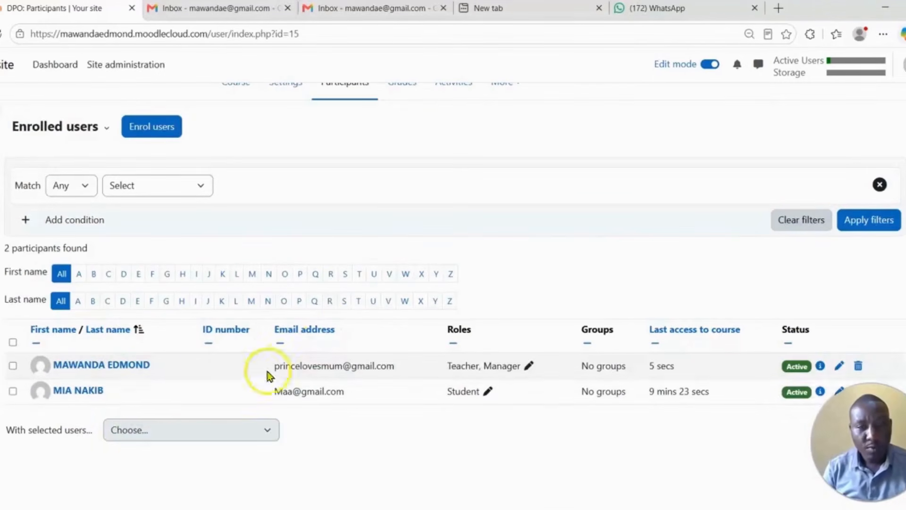
click(69, 392)
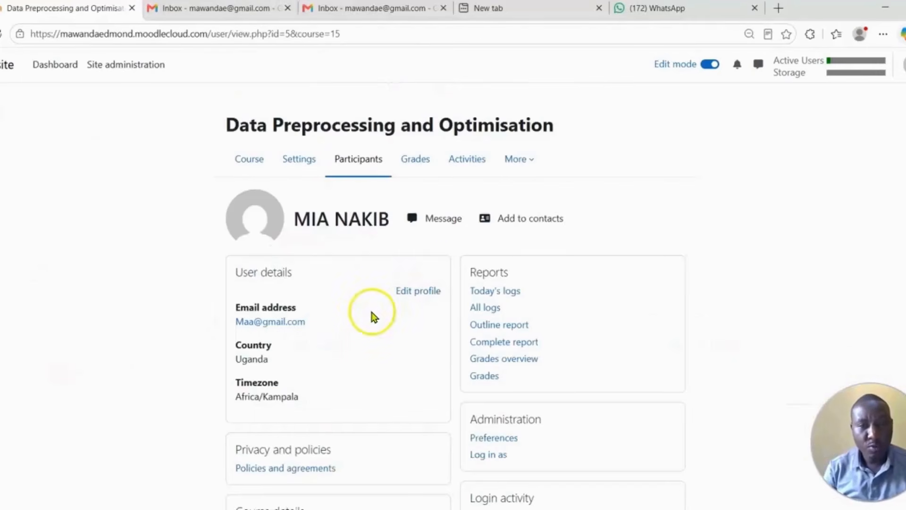
Open the student's DATA WAREHOUSING AND OPTIMISATION TEMPLATE learning plan and examine the rating and proficiency of each competency.
scroll(373, 316, down, 1)
scroll(375, 314, down, 1)
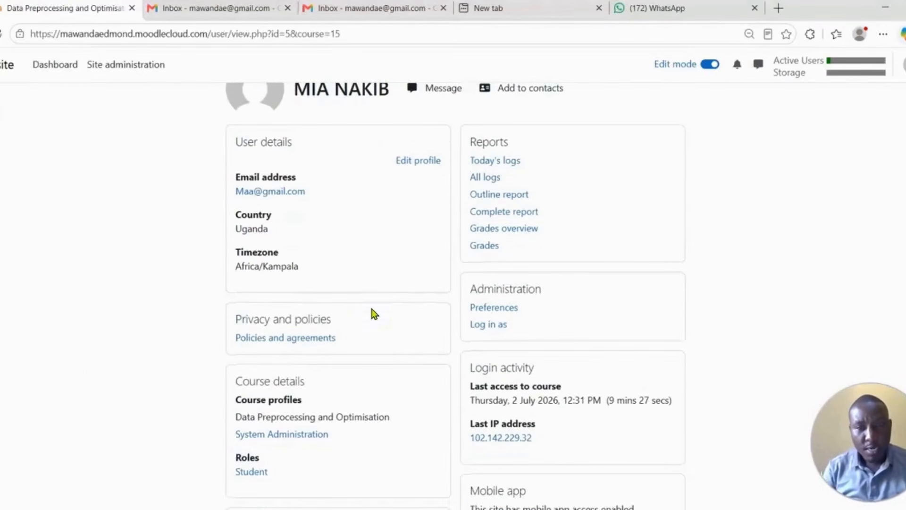
scroll(373, 312, down, 3)
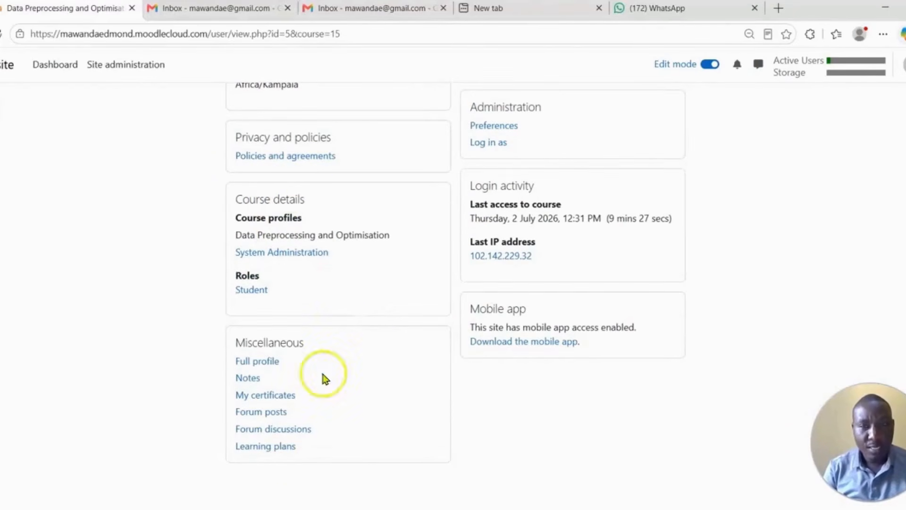
click(271, 447)
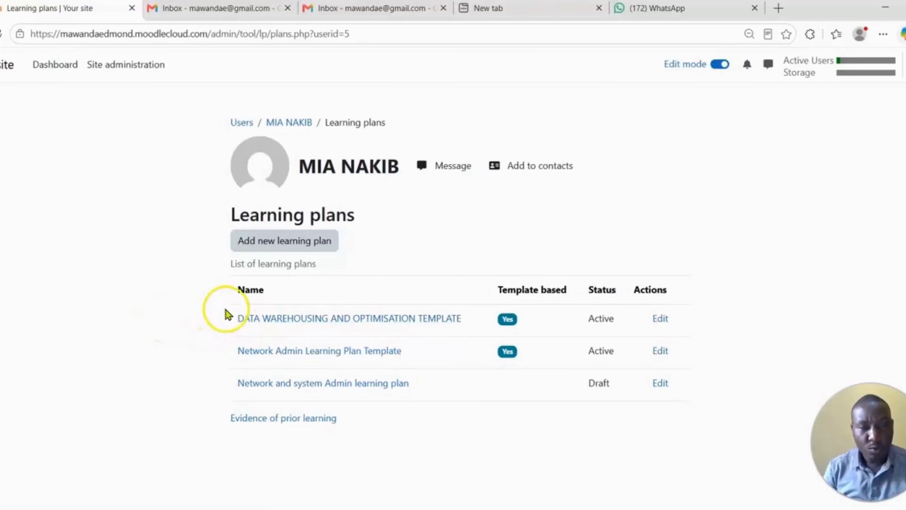
click(335, 322)
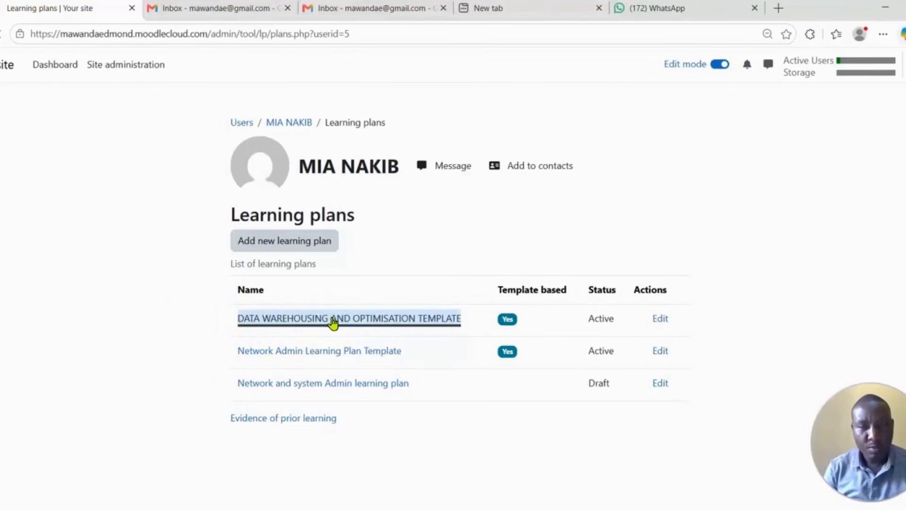
scroll(419, 278, down, 1)
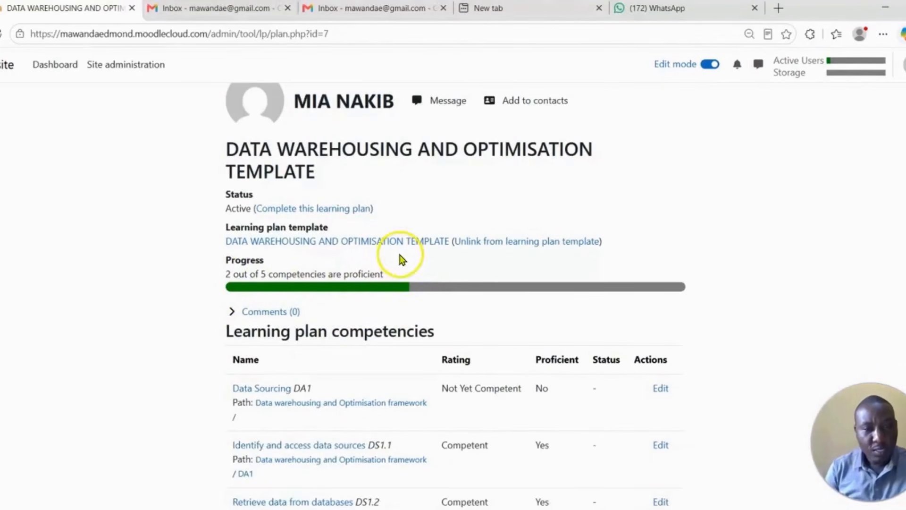
scroll(378, 257, down, 1)
scroll(278, 240, down, 2)
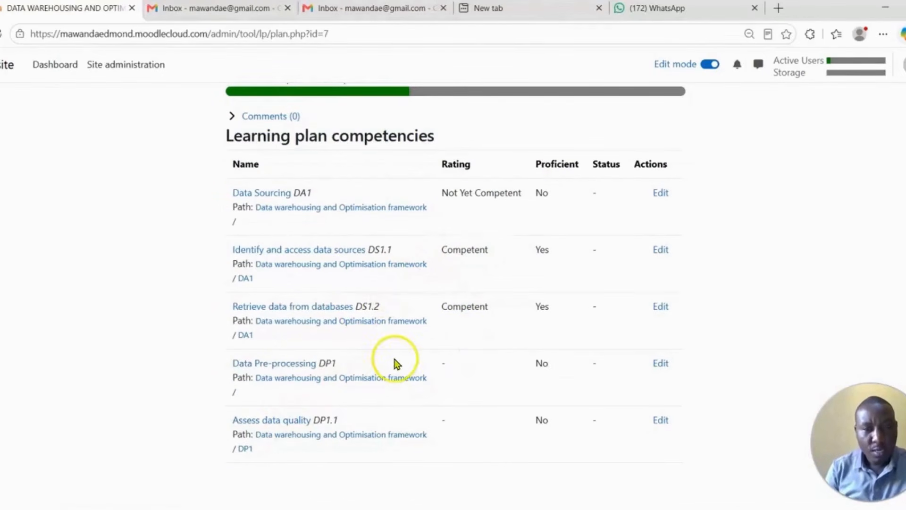
scroll(397, 364, up, 2)
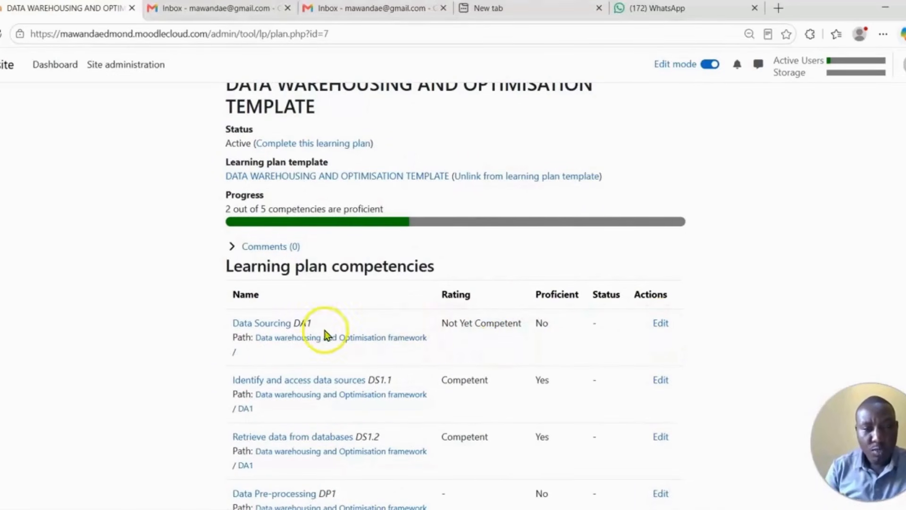
Check the actions available for Data Sourcing and find the courses linked to the Identify and access data sources competency.
click(658, 325)
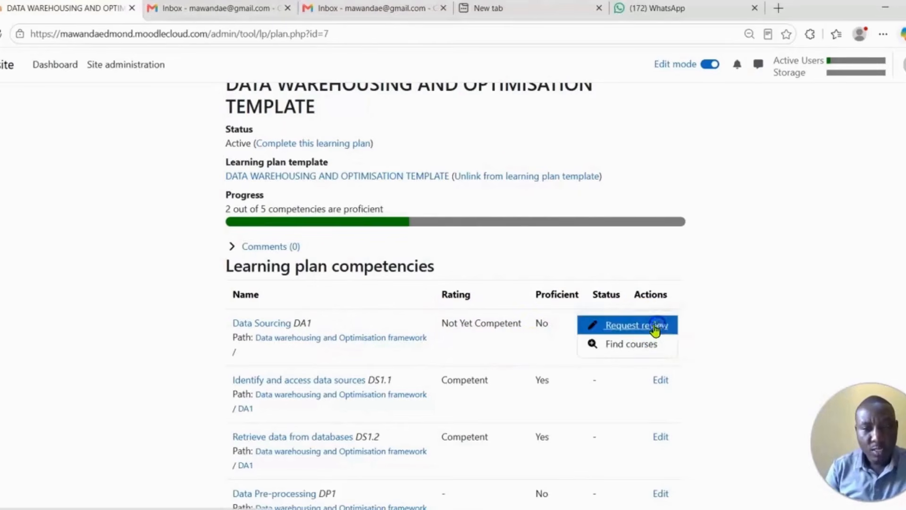
click(108, 351)
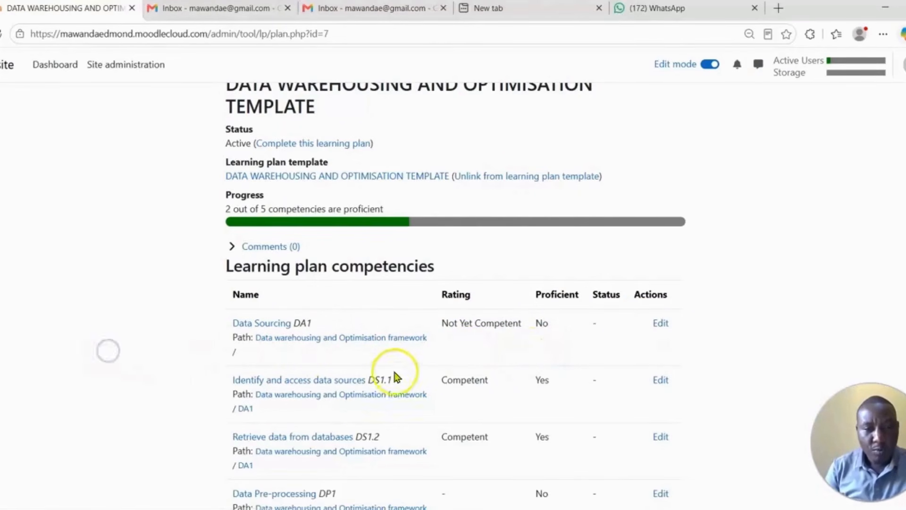
scroll(472, 375, down, 1)
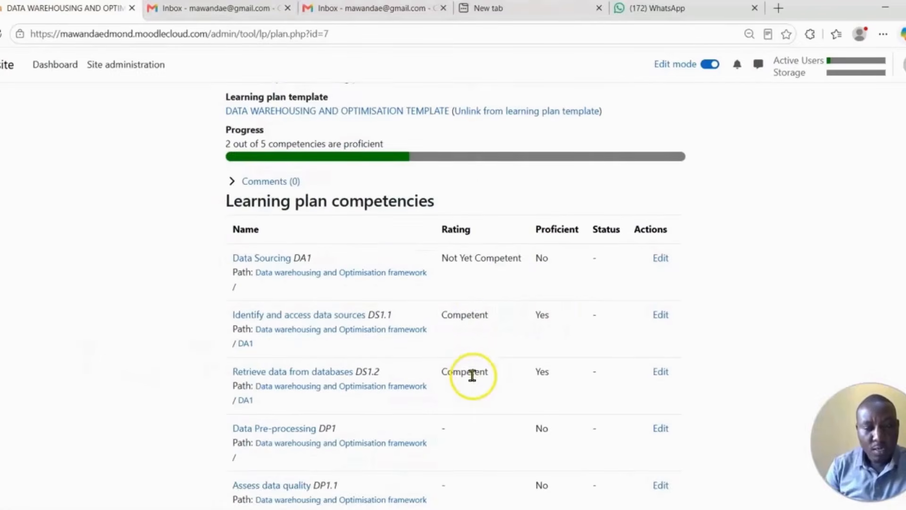
click(660, 315)
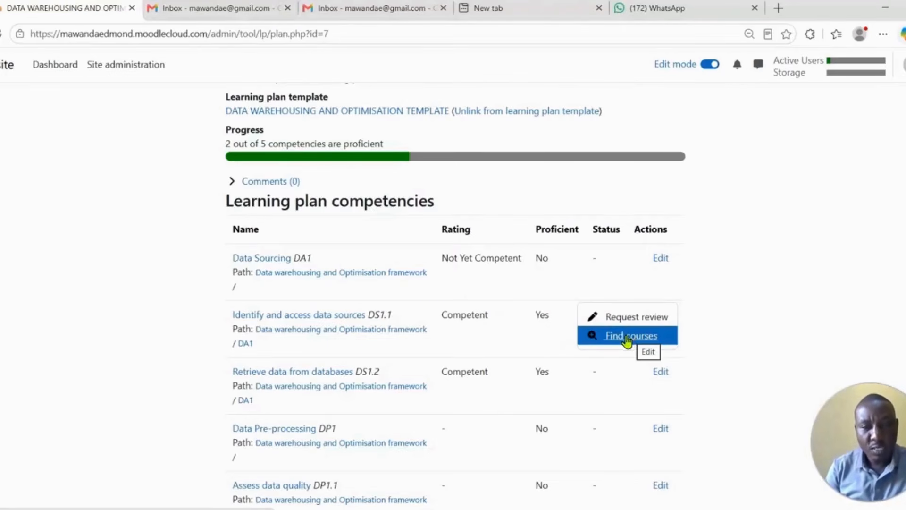
click(762, 304)
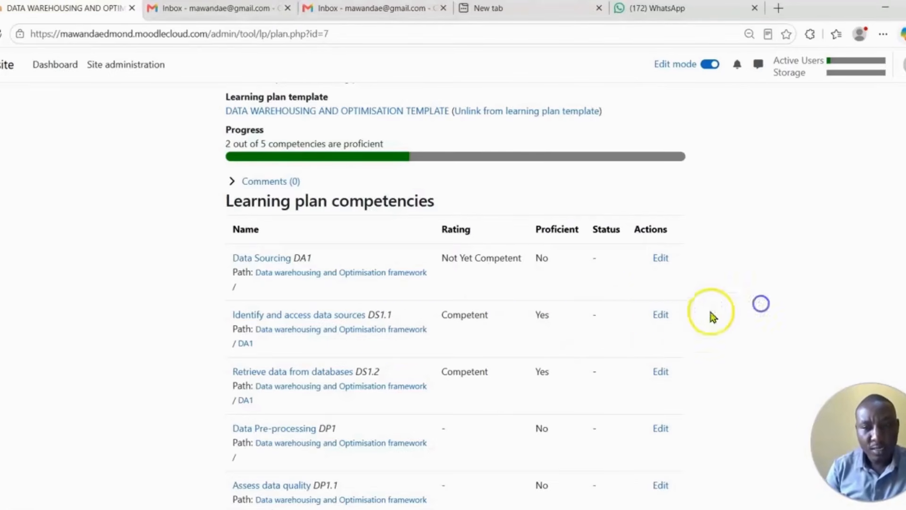
click(660, 318)
click(639, 335)
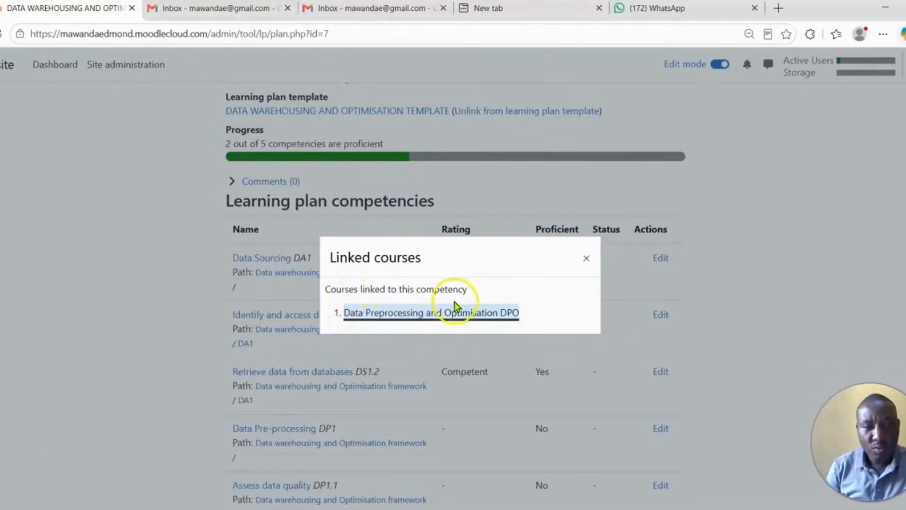
click(587, 259)
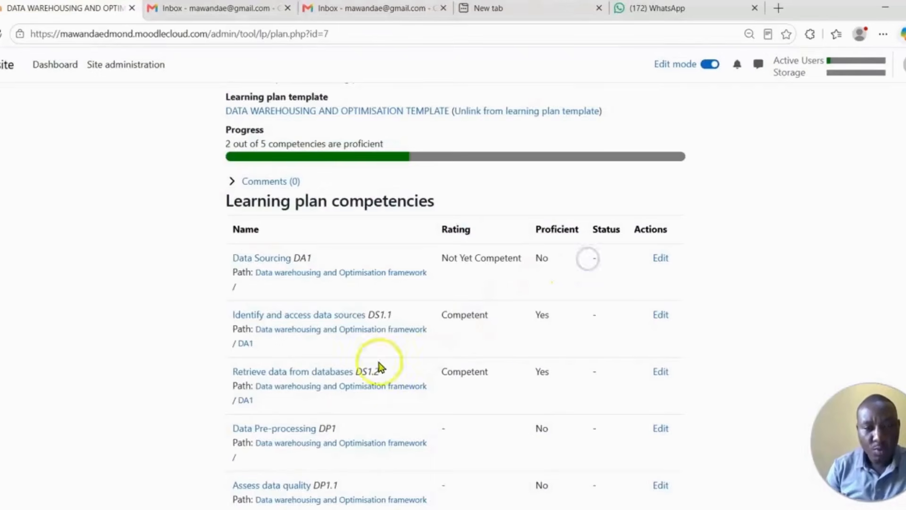
Compare the learning plan's overall progress with the ratings of its listed competencies, from Data Sourcing to Assess data quality.
scroll(334, 354, down, 1)
scroll(345, 357, up, 3)
scroll(345, 357, up, 1)
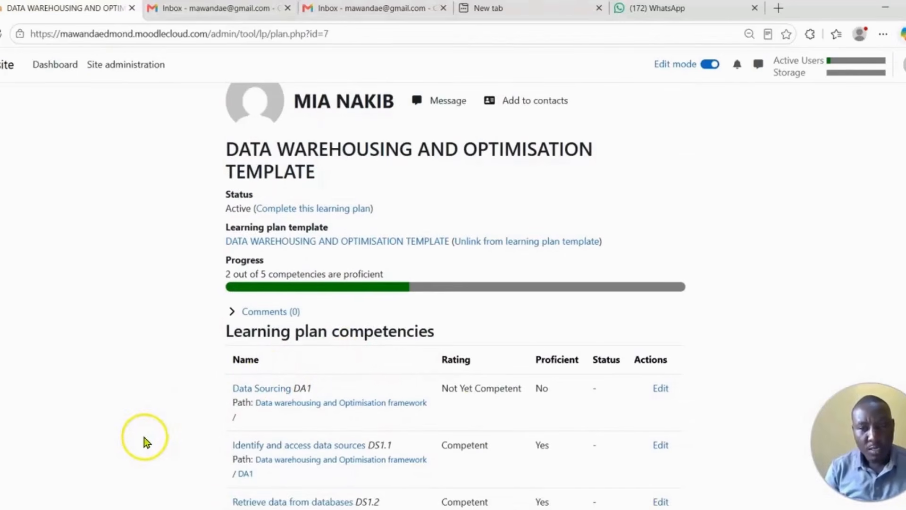
scroll(472, 392, down, 4)
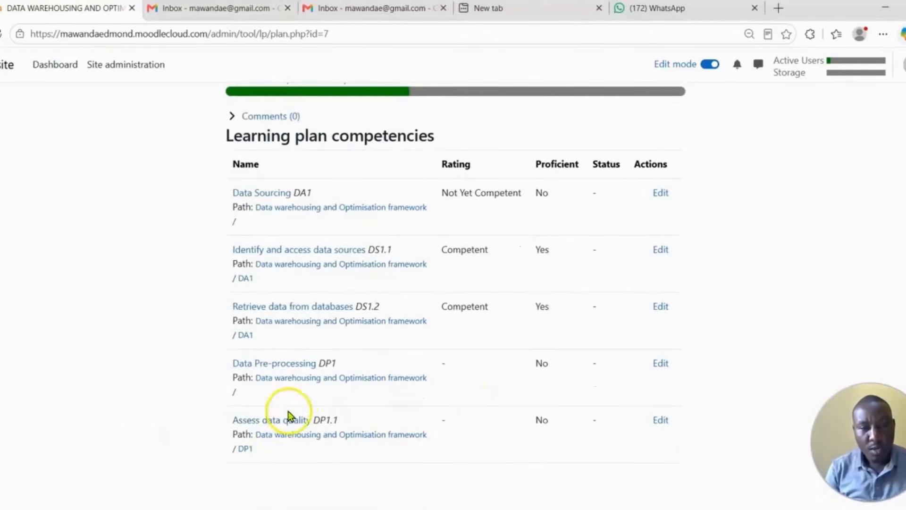
scroll(289, 416, up, 3)
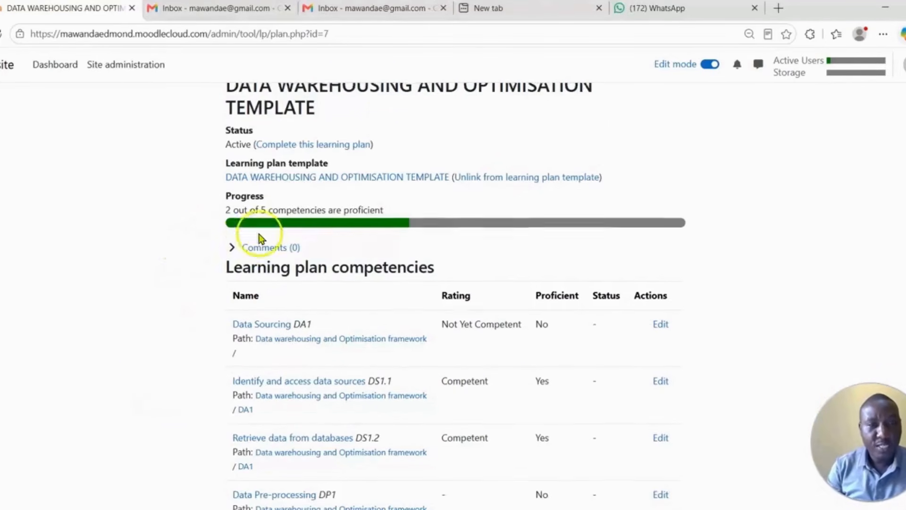
Return to the dashboard from the student's learning plan and look over the courses listed in the course overview.
scroll(269, 241, up, 3)
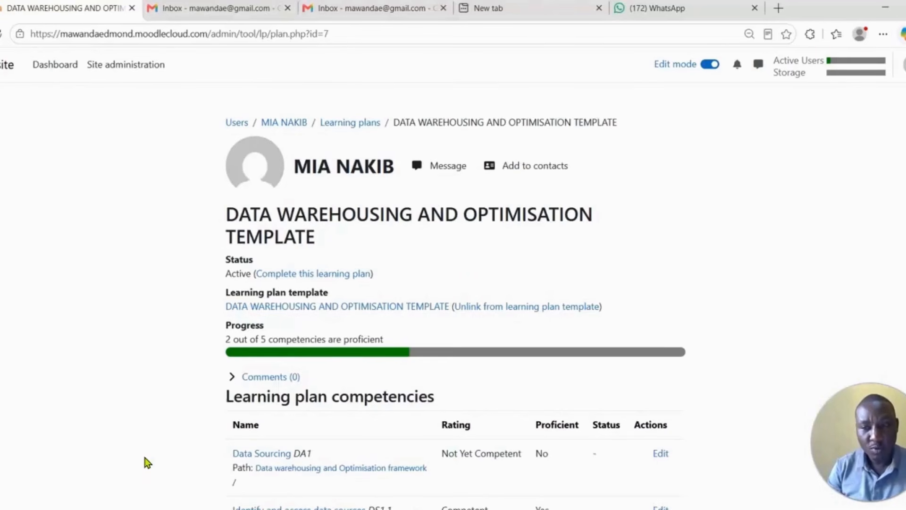
click(134, 456)
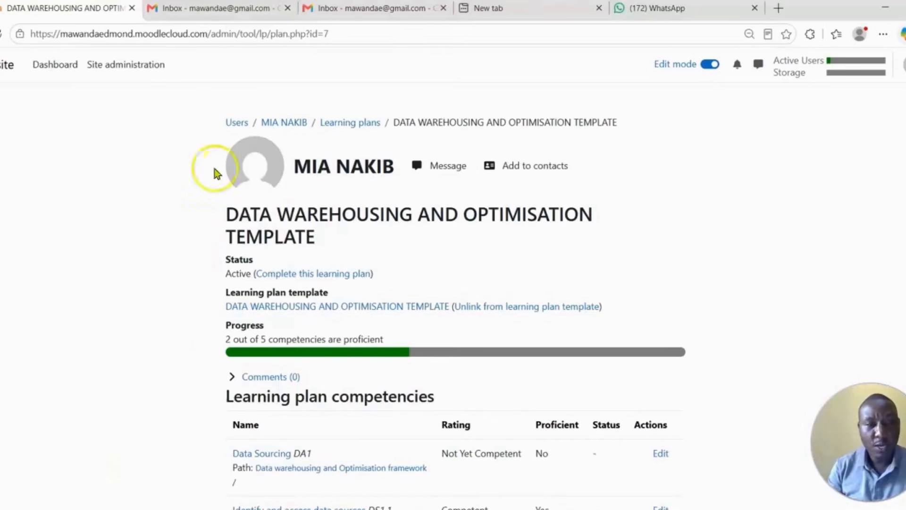
click(55, 68)
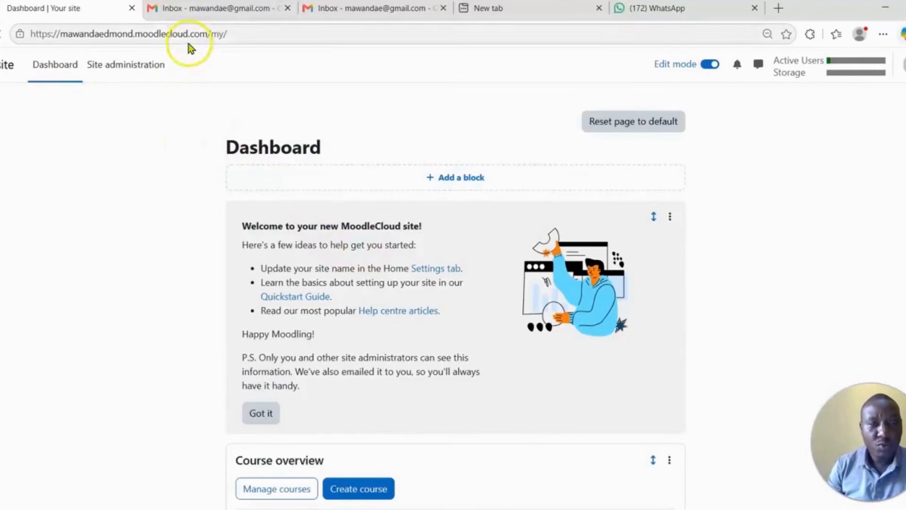
scroll(524, 449, down, 3)
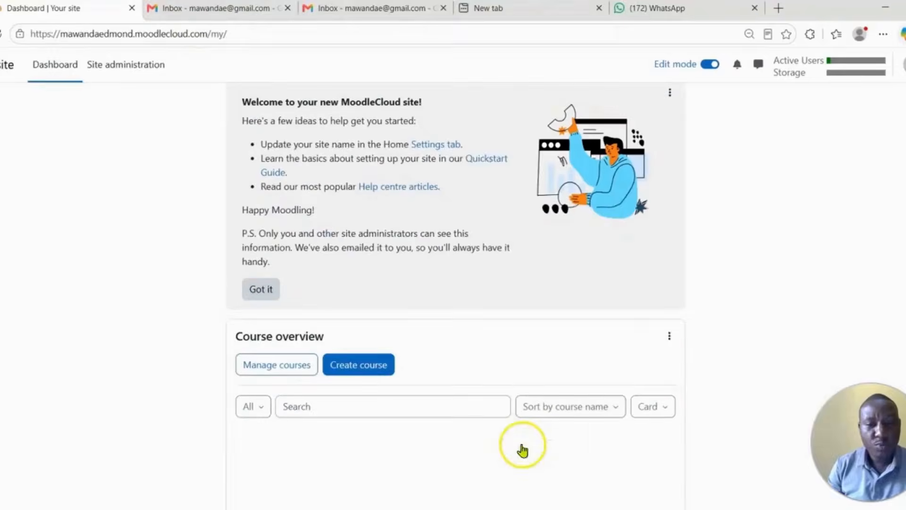
scroll(470, 368, down, 3)
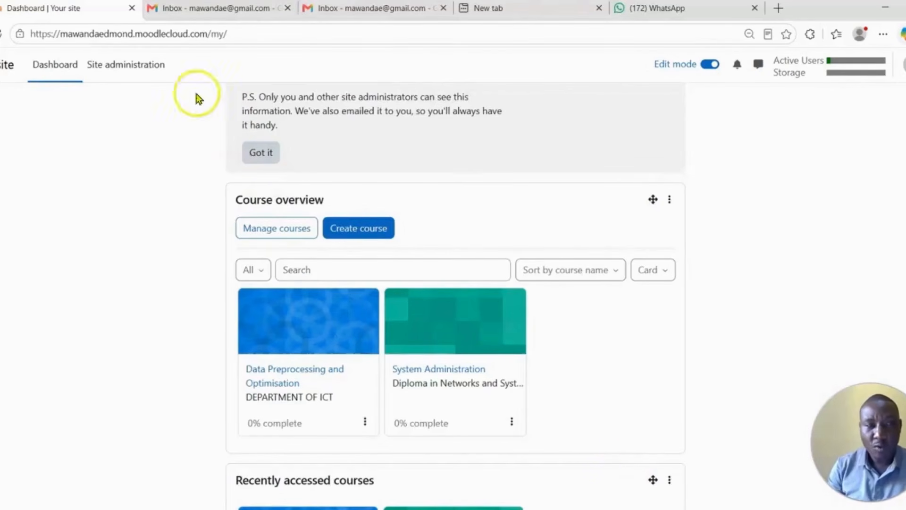
Open the Site administration area.
scroll(138, 148, up, 5)
click(121, 67)
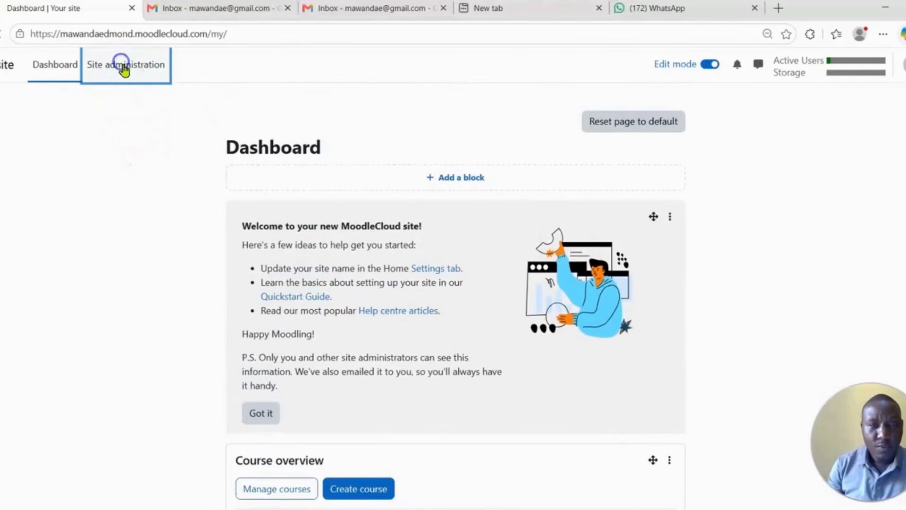